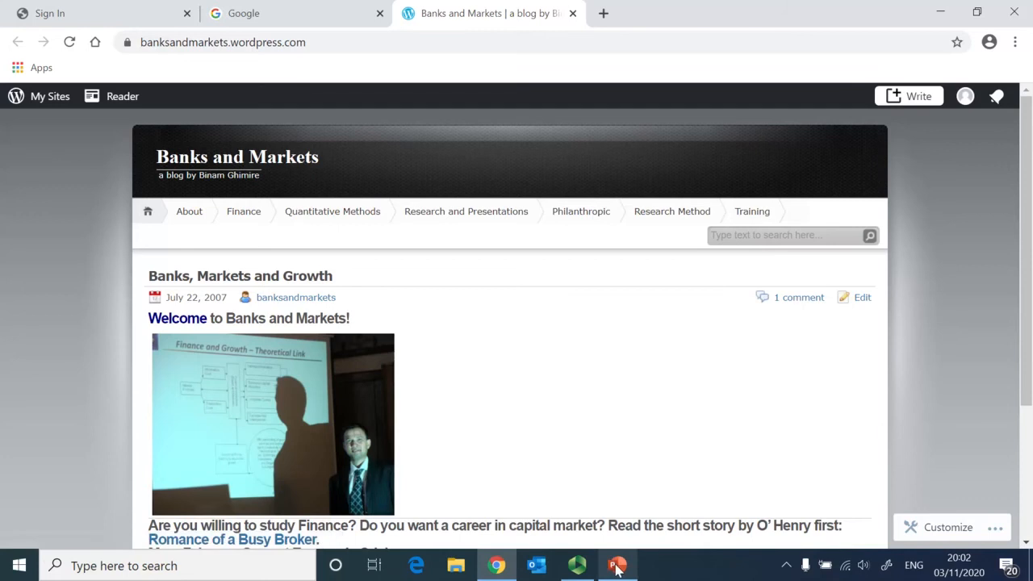
Step: View the Monte Carlo Simulation History slide in PowerPoint and return to the Chrome browser
mouse_move(614, 563)
mouse_move(611, 503)
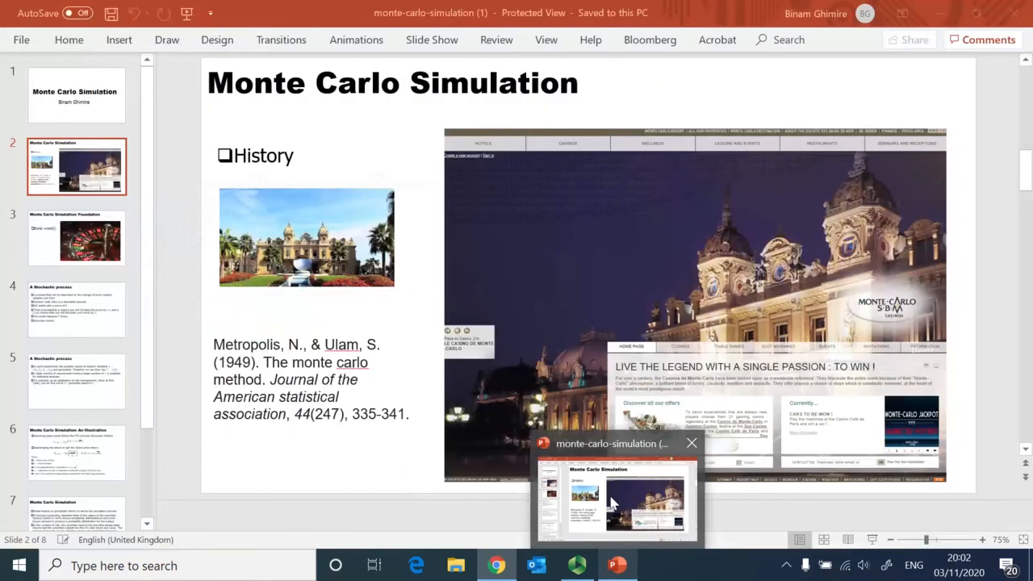
left_click(611, 503)
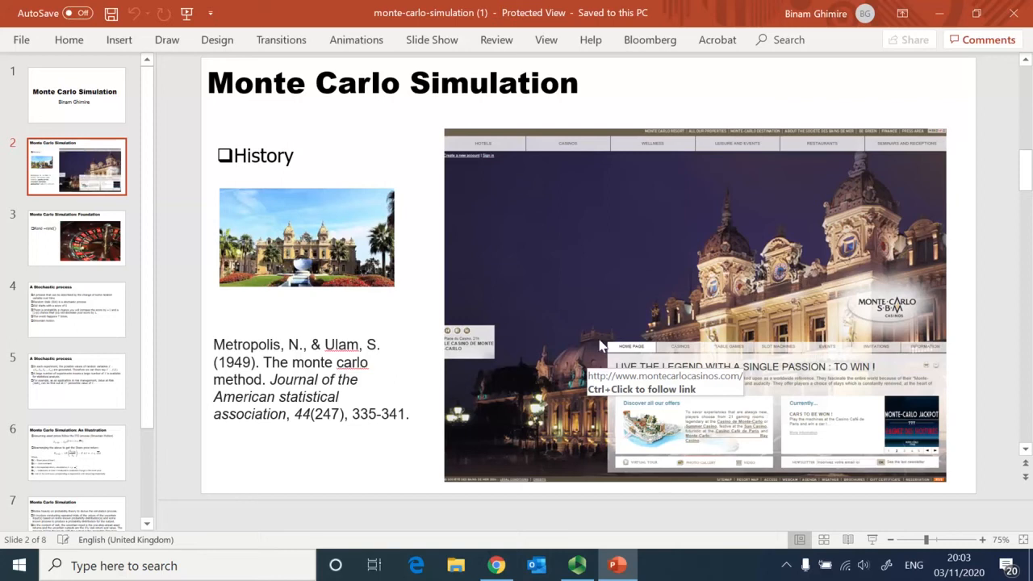
key("alt+Tab")
left_click(505, 260)
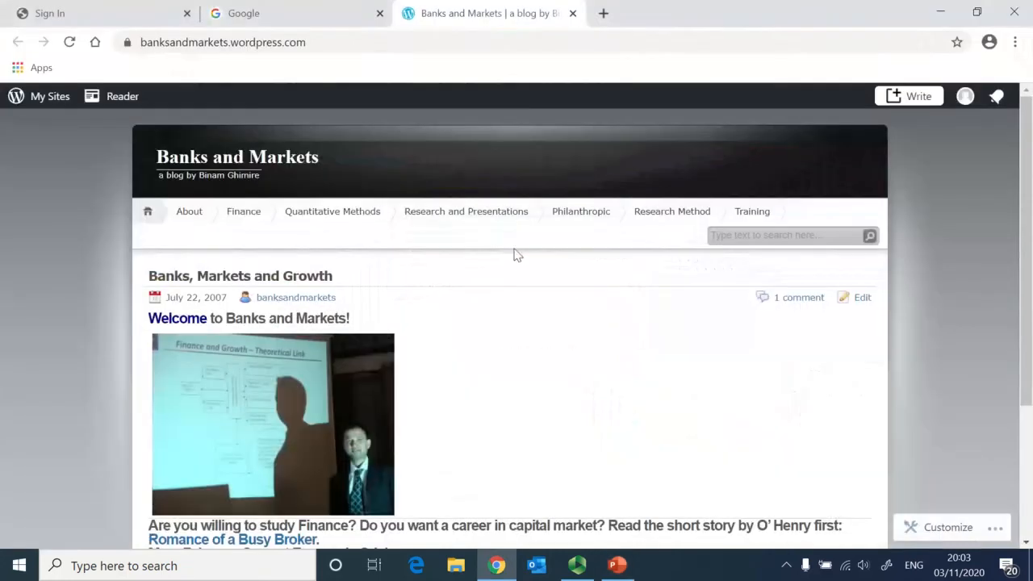
Step: Search Google in a new browser tab for "s&p 500 monthly returns" and open the YCharts S&P 500 Monthly Return page
left_click(602, 14)
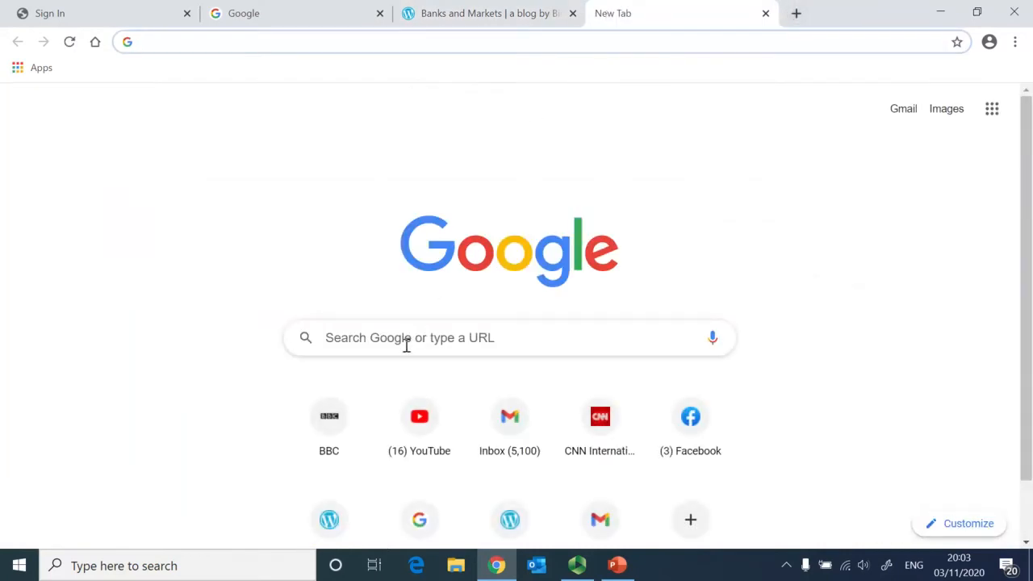
left_click(407, 344)
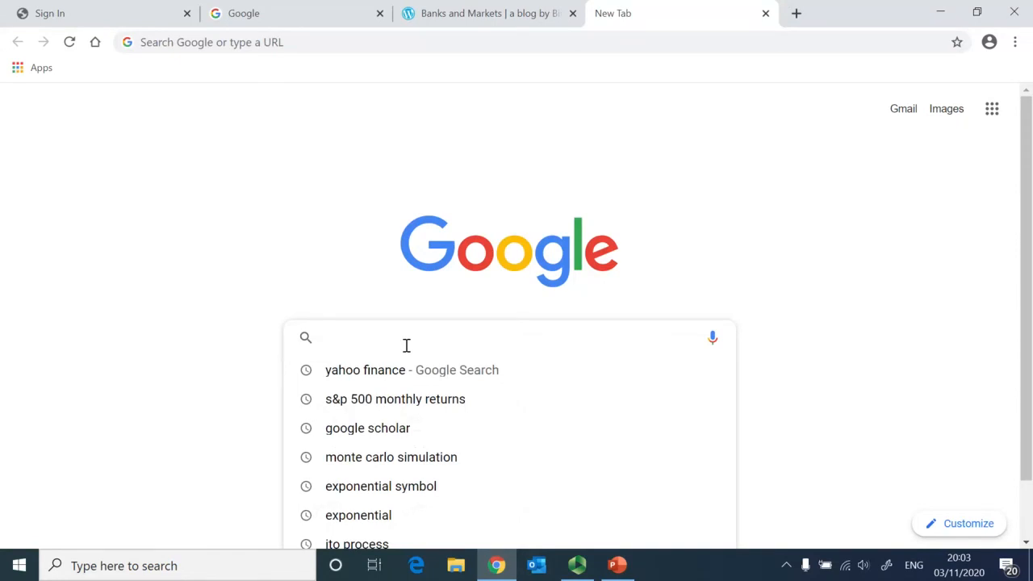
type("S&P 500 monthly returns")
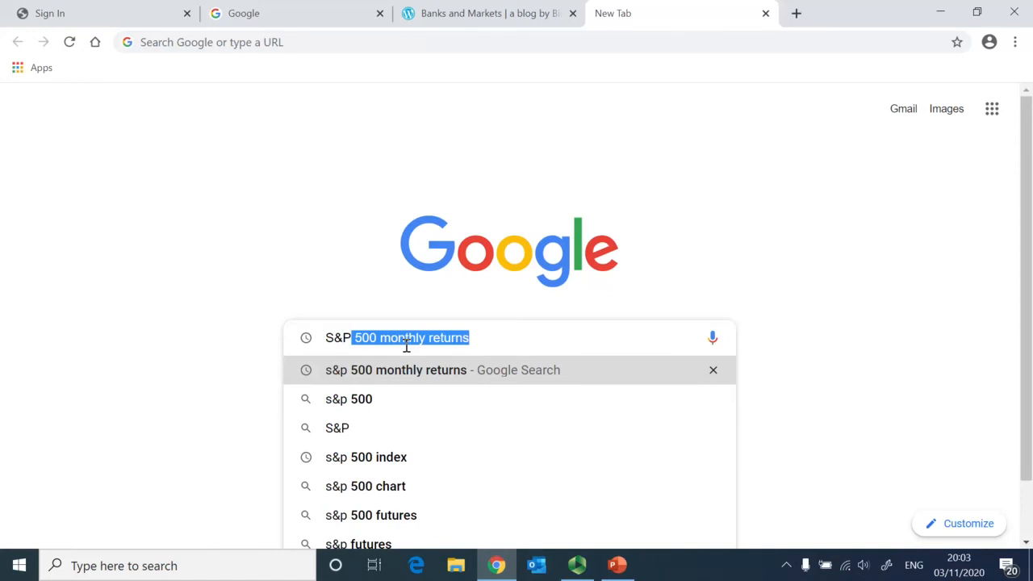
key("Right")
key("Return")
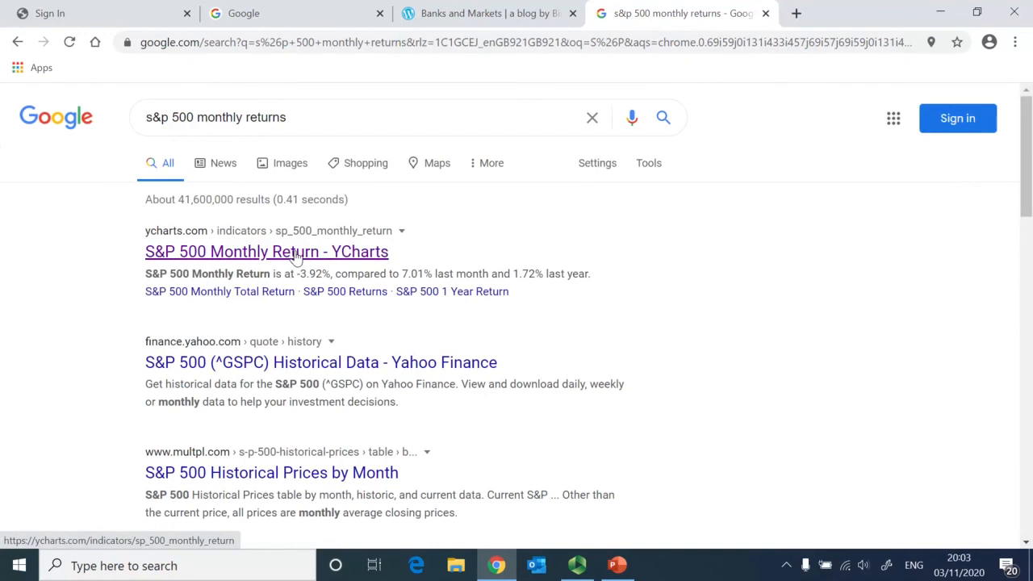
left_click(295, 255)
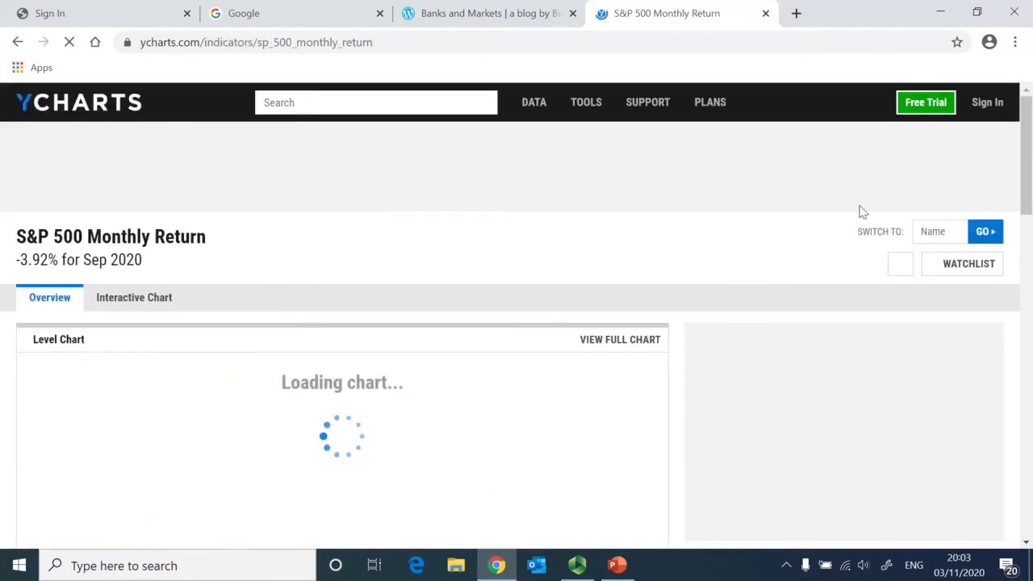
Step: Examine the historical monthly return table and the long-term average statement in the Basic Info section
left_click_drag(1025, 179, 1030, 314)
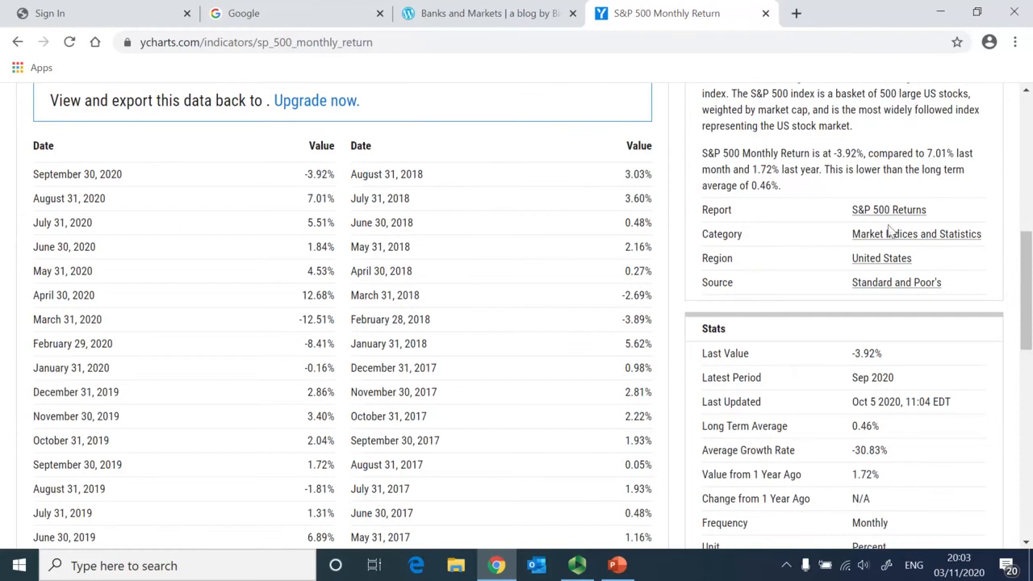
scroll(1025, 287, "up", 2)
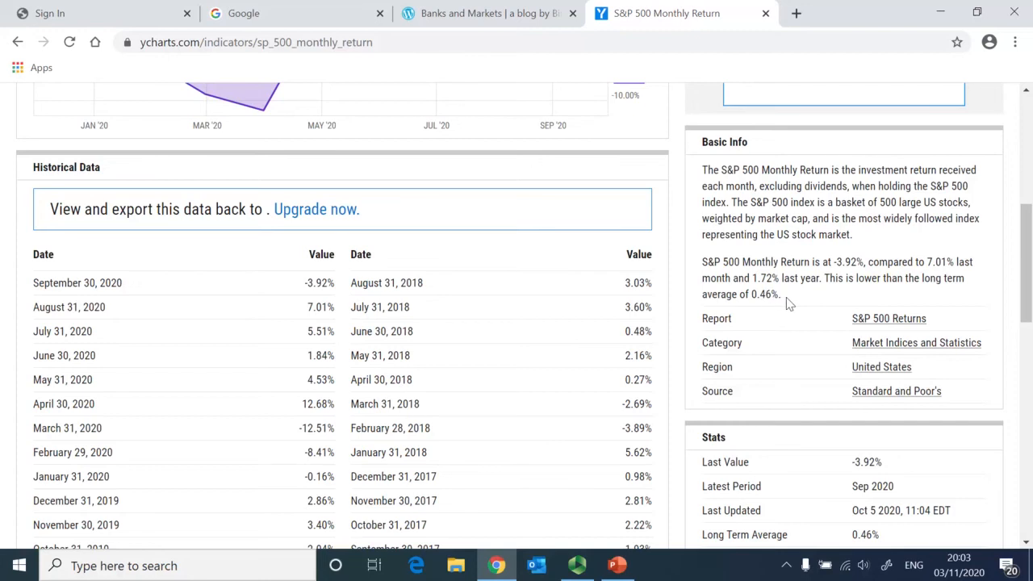
left_click_drag(788, 303, 821, 282)
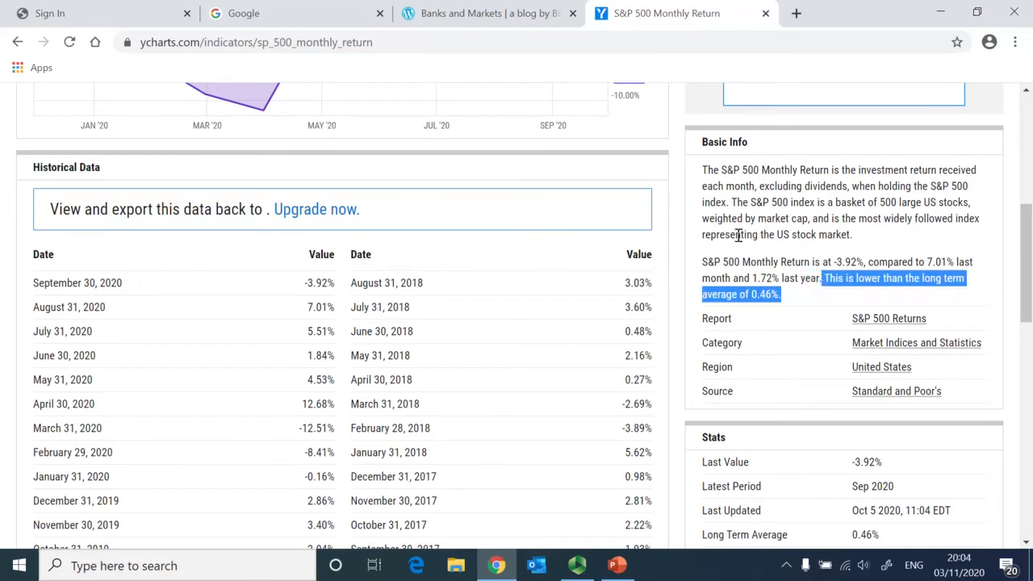
left_click(772, 230)
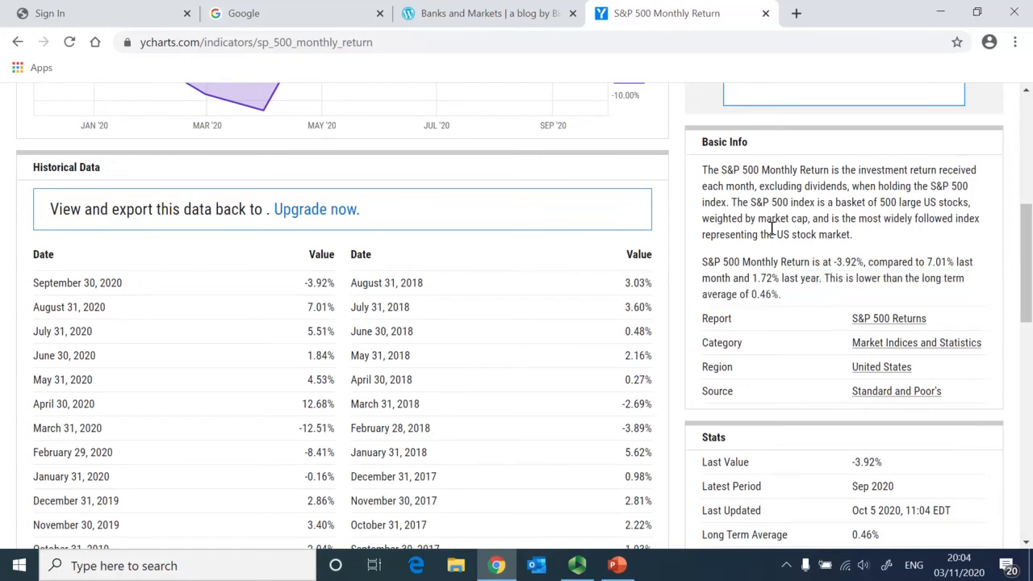
Step: Search for "yahoo finance" in a new browser tab and open the Yahoo Finance site
left_click(796, 13)
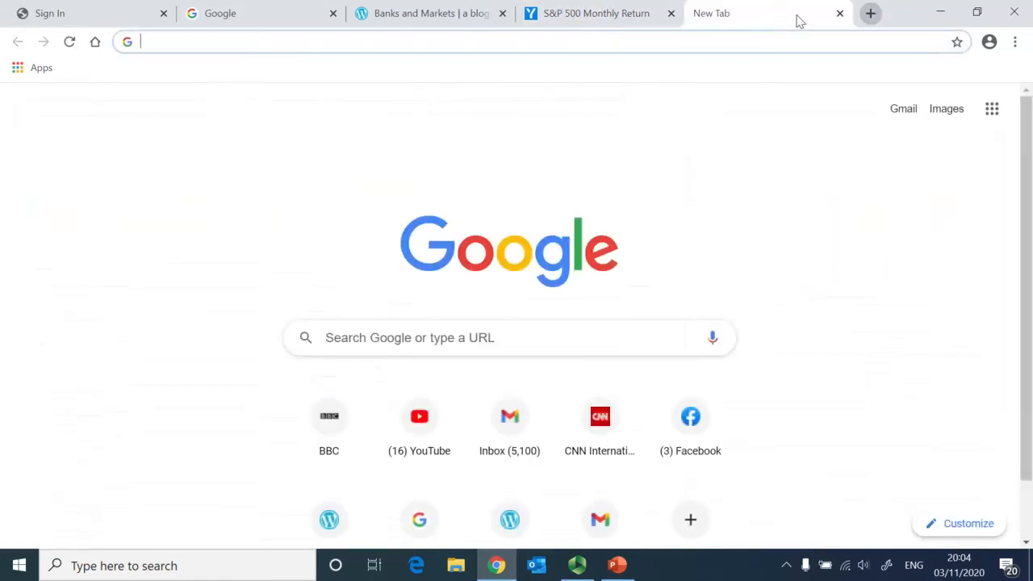
type("yahoo finance")
key("Return")
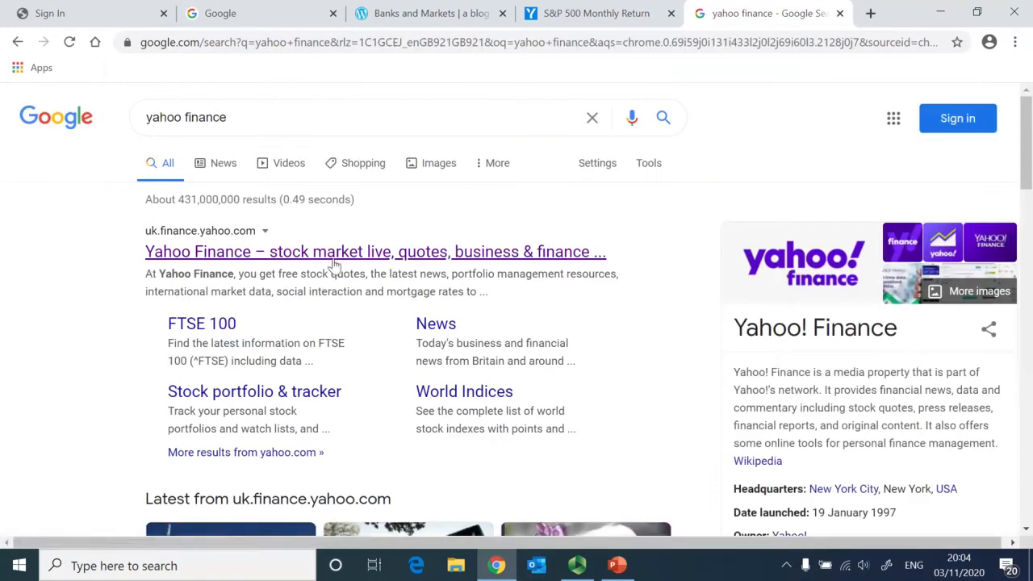
left_click(334, 256)
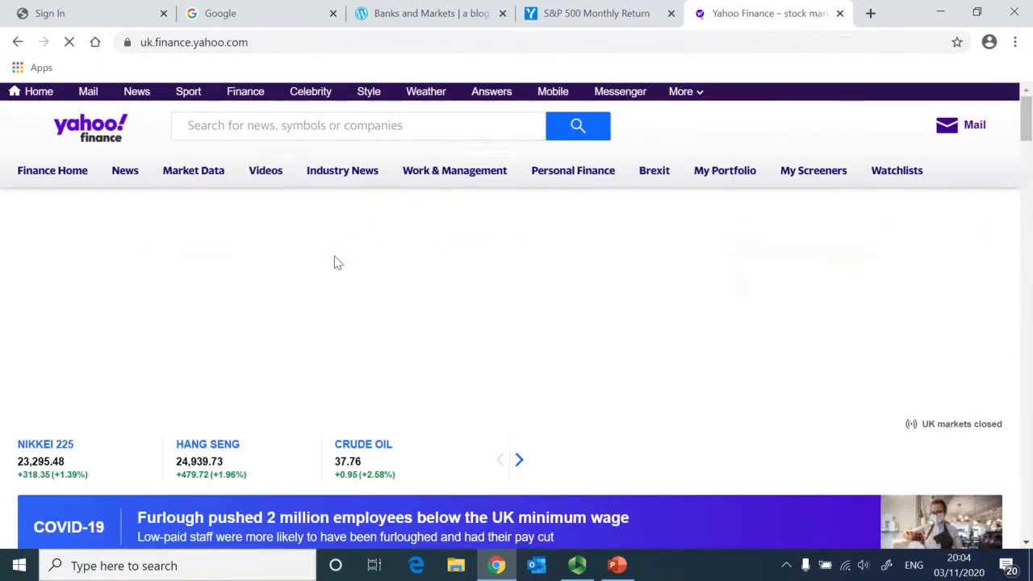
Step: Look up the S&P 500 index (^GSPC) on Yahoo Finance and open its historical data
left_click(278, 127)
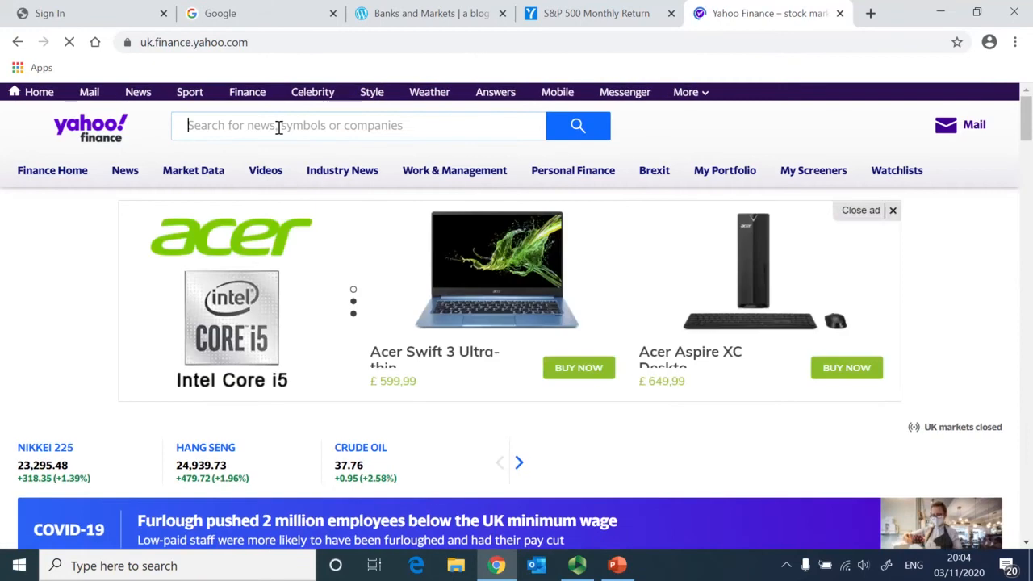
type("S&P 500")
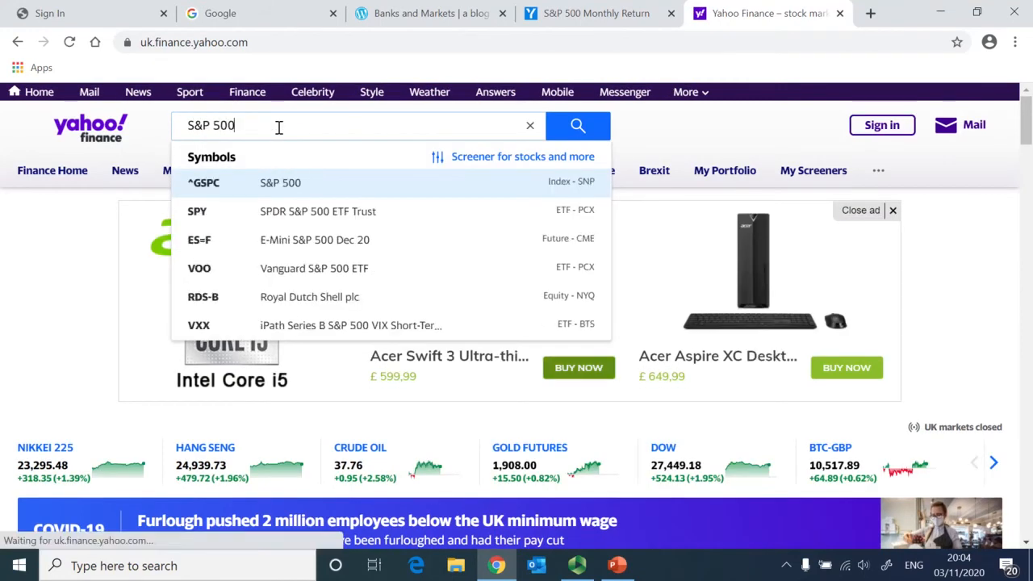
left_click(284, 187)
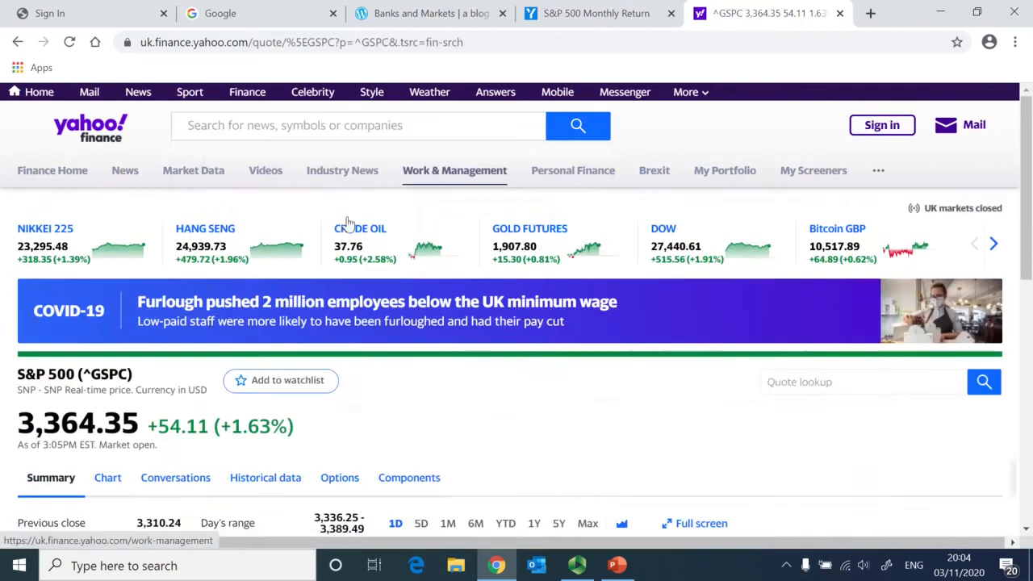
left_click_drag(1027, 149, 1028, 197)
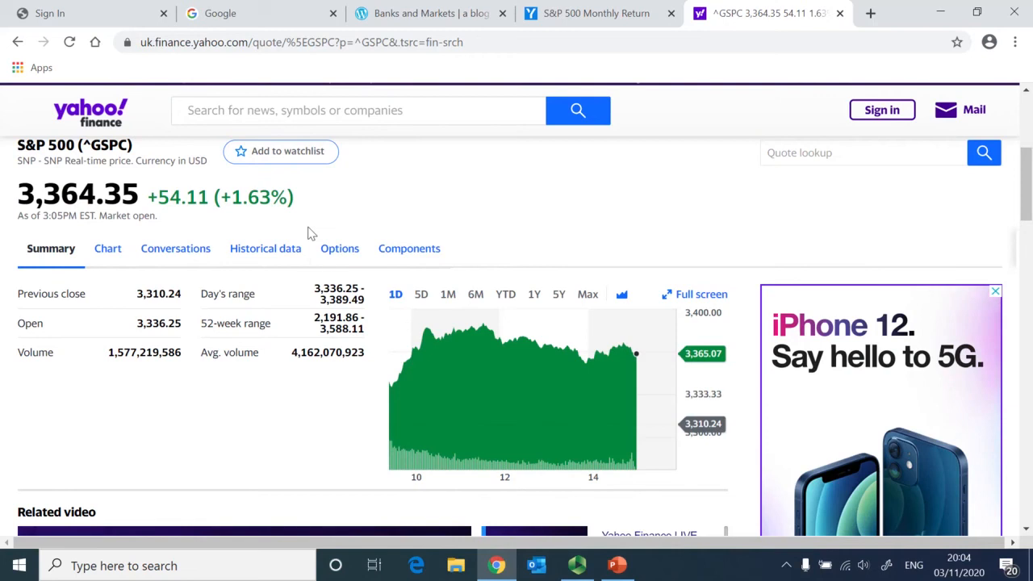
left_click(267, 252)
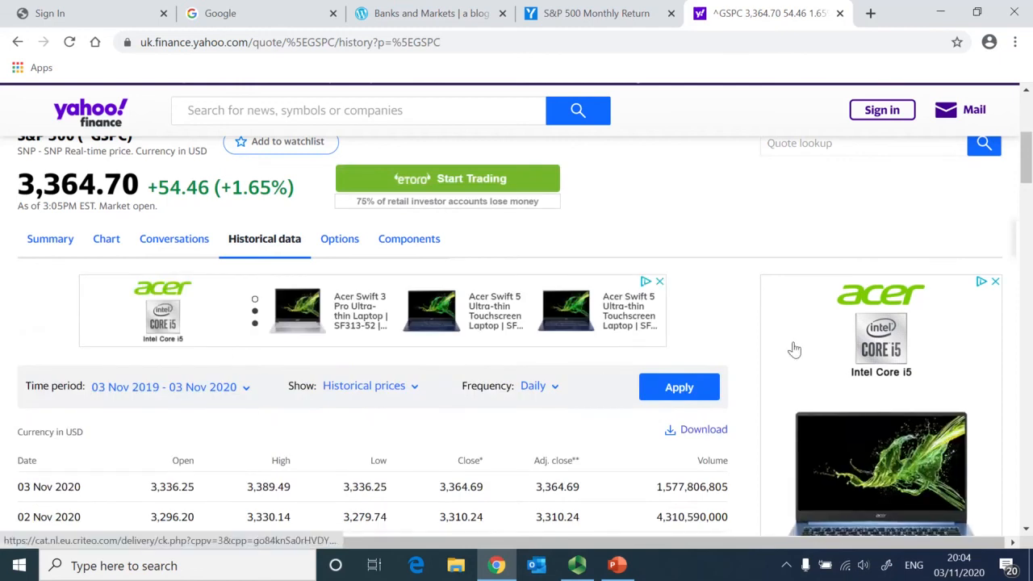
Step: Set the start date of the historical data's time period to 01/01/2000
left_click_drag(1027, 169, 1027, 186)
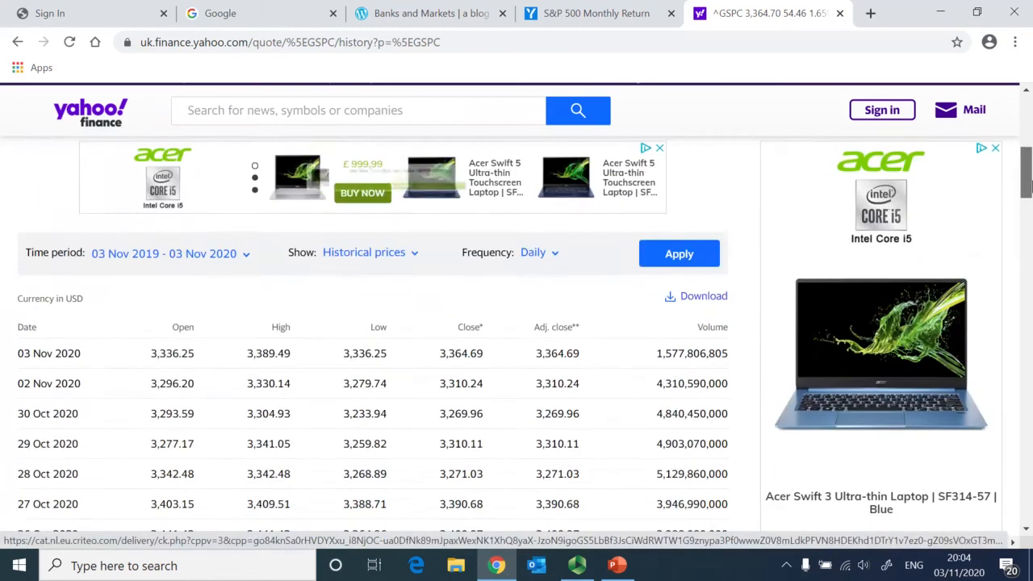
left_click(246, 256)
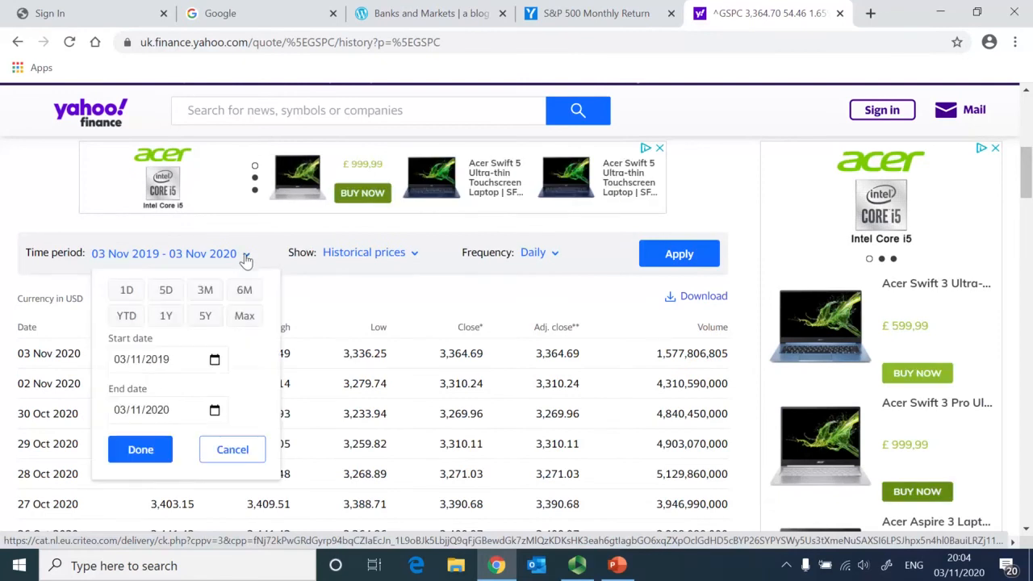
left_click(119, 361)
type("01/01/2000")
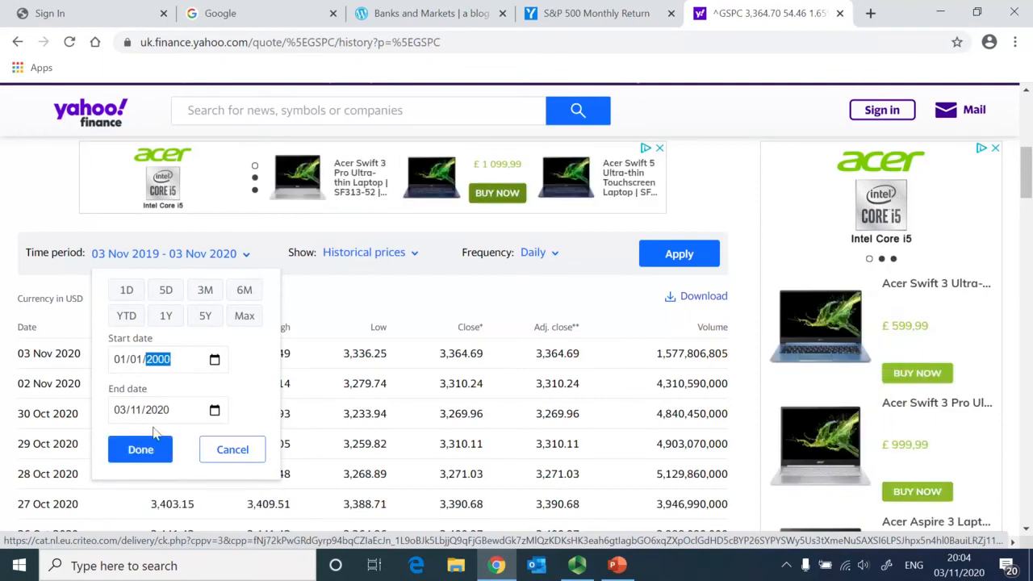
left_click(143, 454)
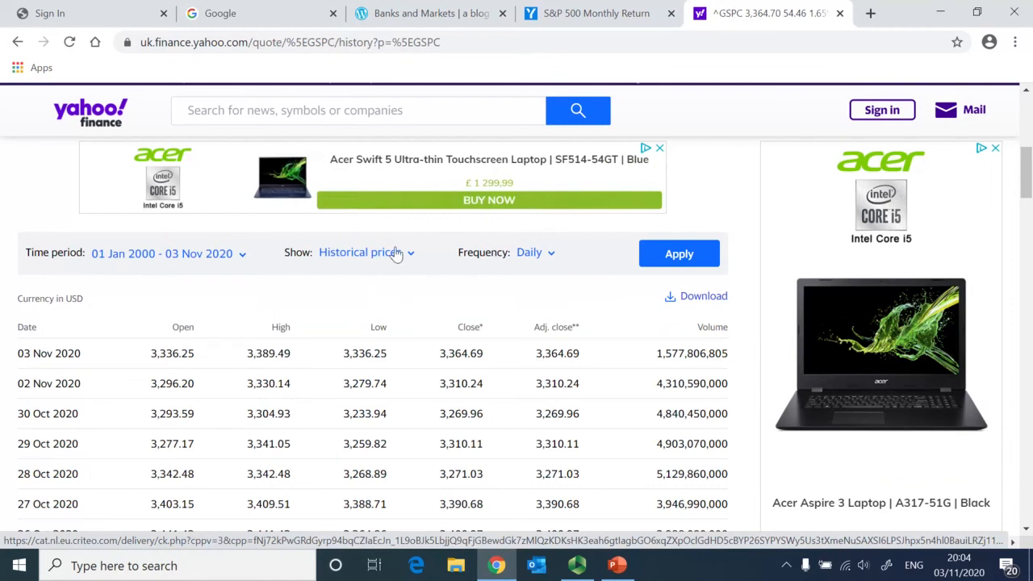
Step: Set the historical price frequency to Monthly and apply the filter settings
left_click(553, 255)
left_click(513, 353)
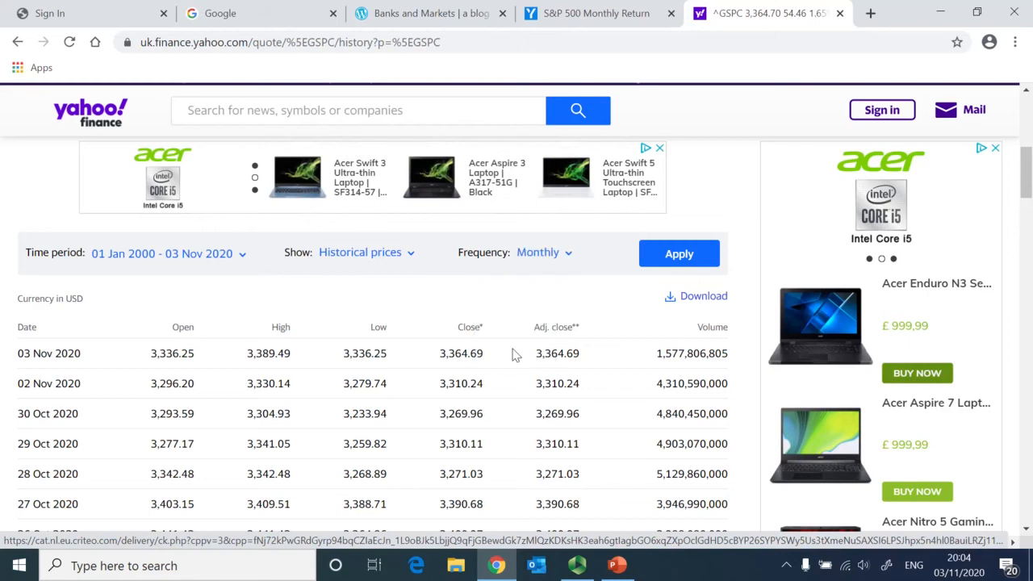
left_click(625, 15)
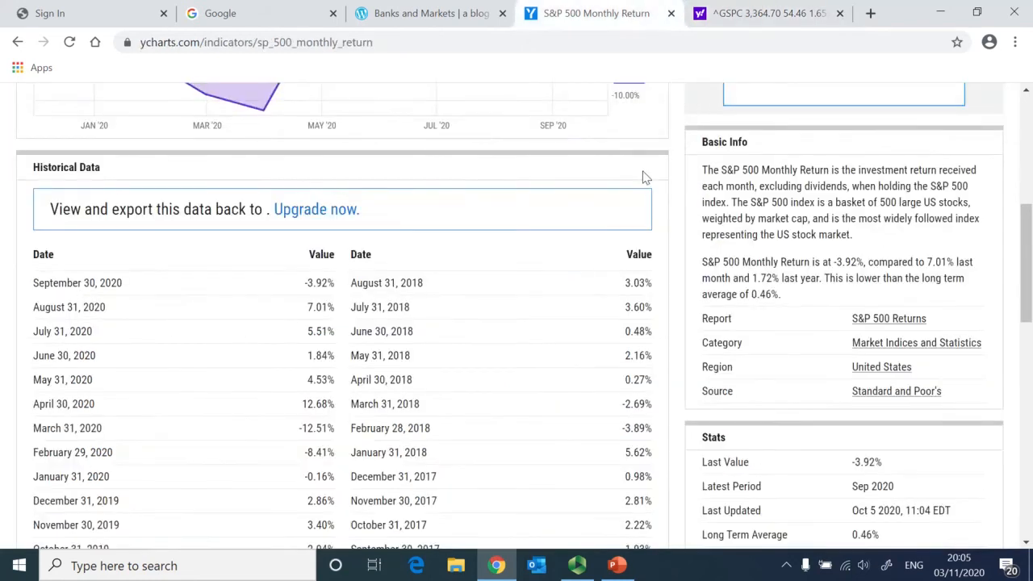
left_click(765, 14)
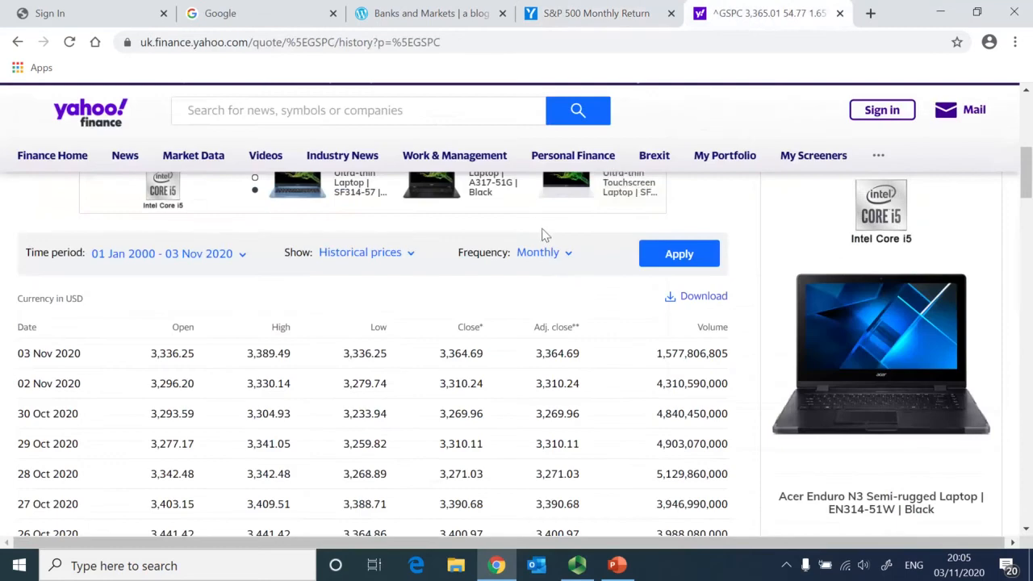
left_click(677, 255)
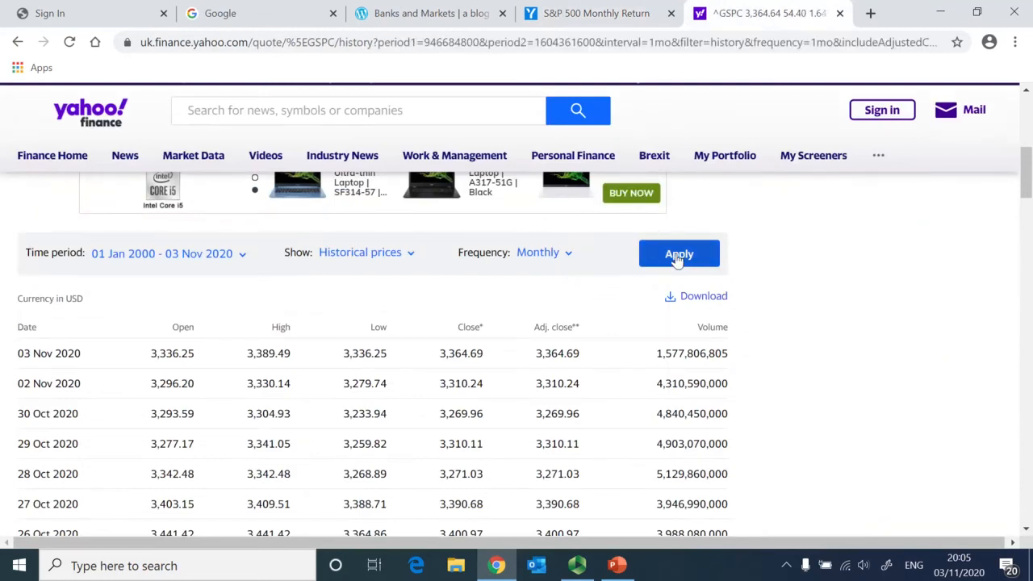
Step: Download the filtered S&P 500 price history as a CSV file and open it in Excel
left_click(698, 301)
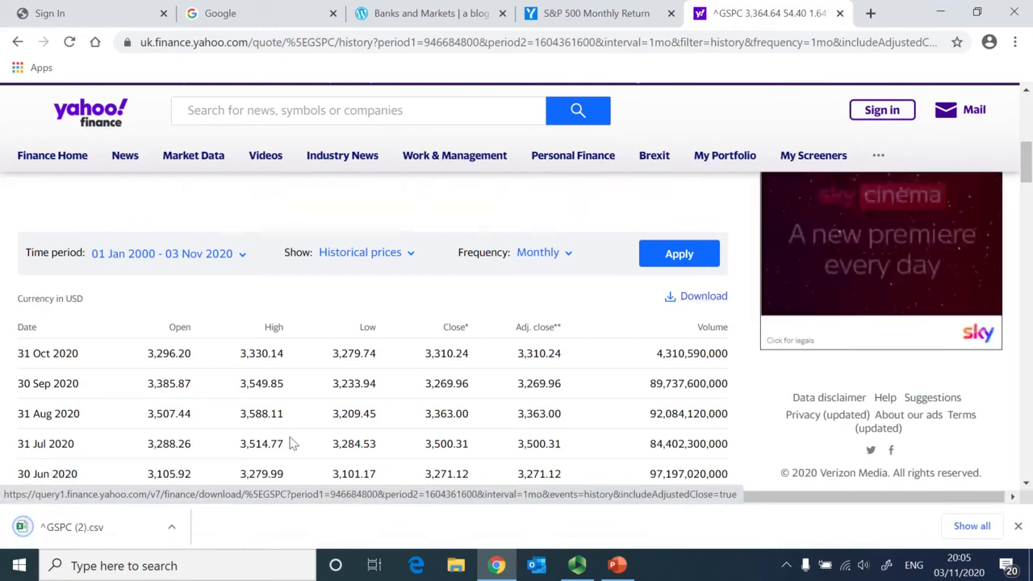
left_click(172, 531)
left_click(200, 425)
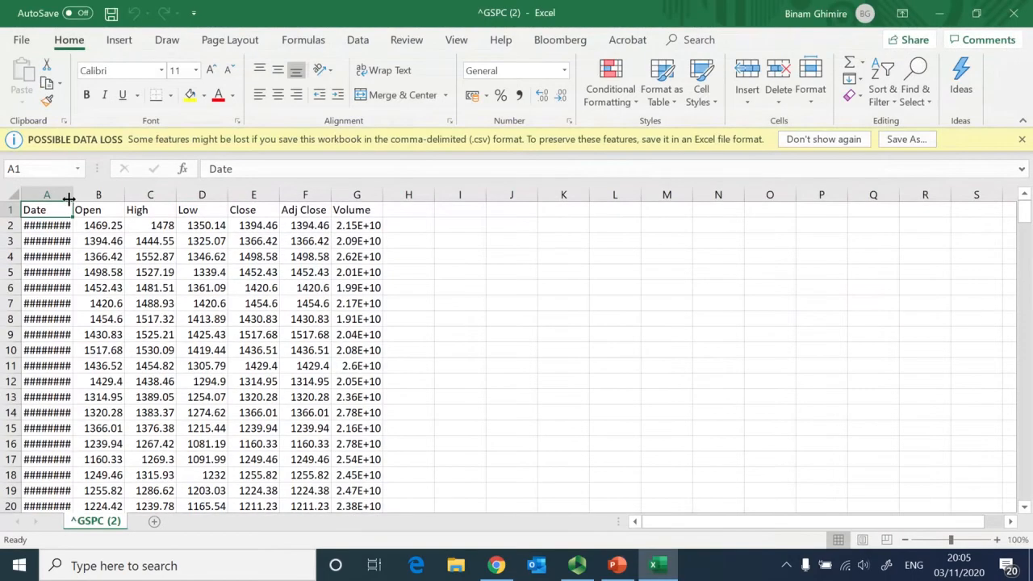
Step: Fit the Date column's width to its contents and dismiss the possible data loss notice
double_click(73, 195)
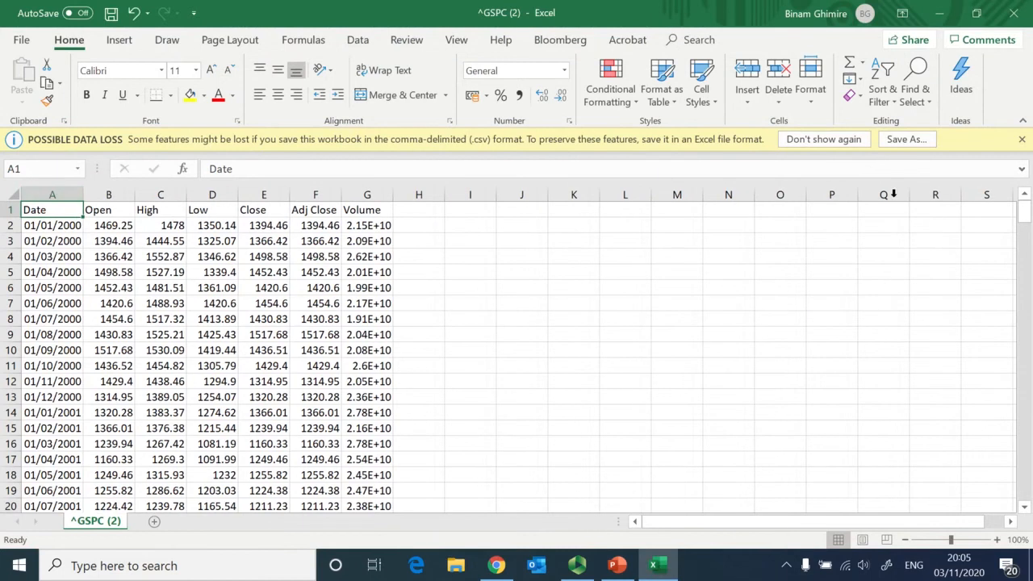
left_click(1022, 139)
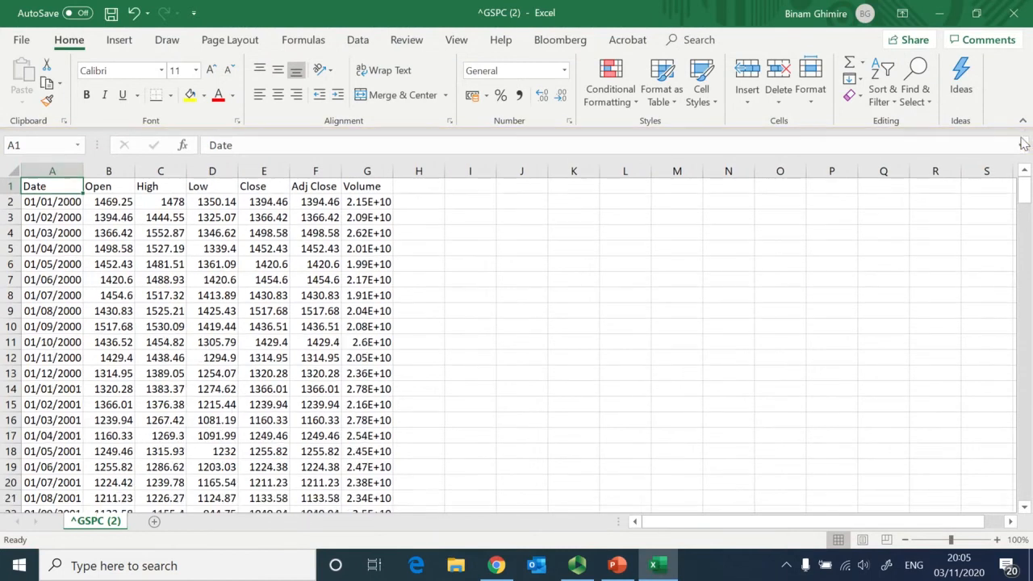
Step: Rename the worksheet holding the downloaded price data as Raw
double_click(95, 521)
type("Raw")
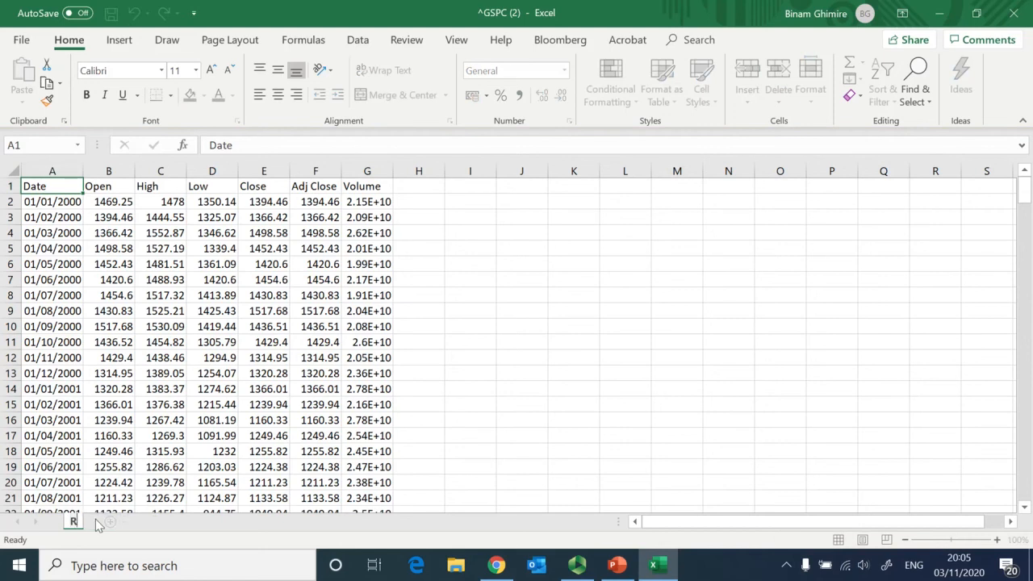
left_click(263, 392)
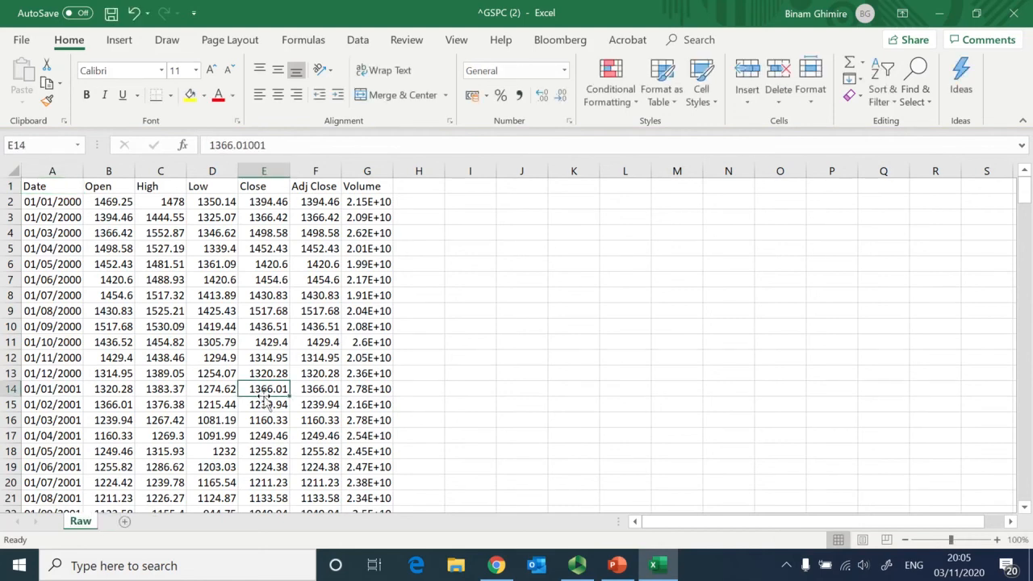
Step: Create a copy of the Raw worksheet in the same workbook and rename the copy as MCS
right_click(84, 524)
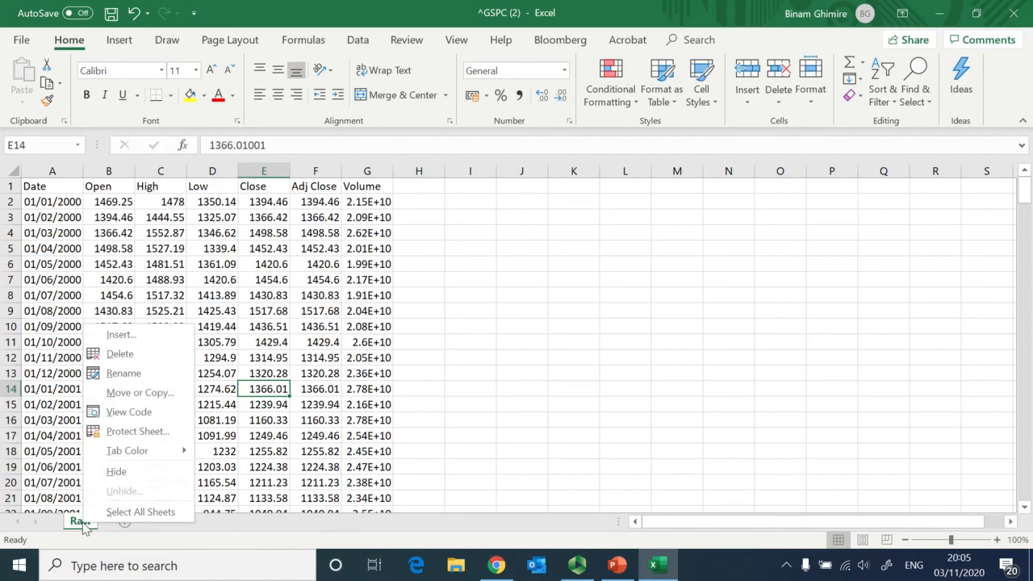
left_click(147, 394)
left_click(32, 459)
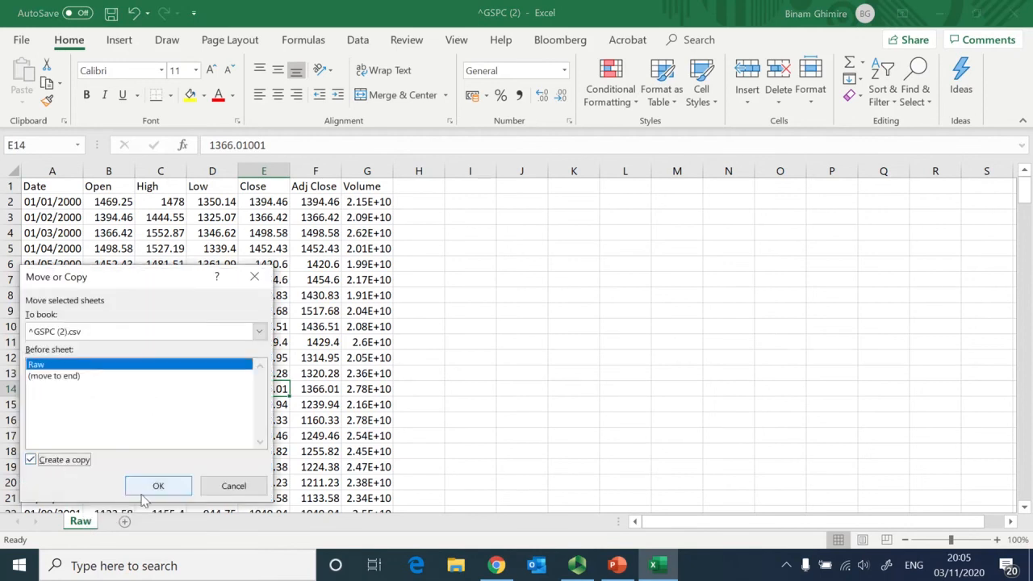
left_click(158, 485)
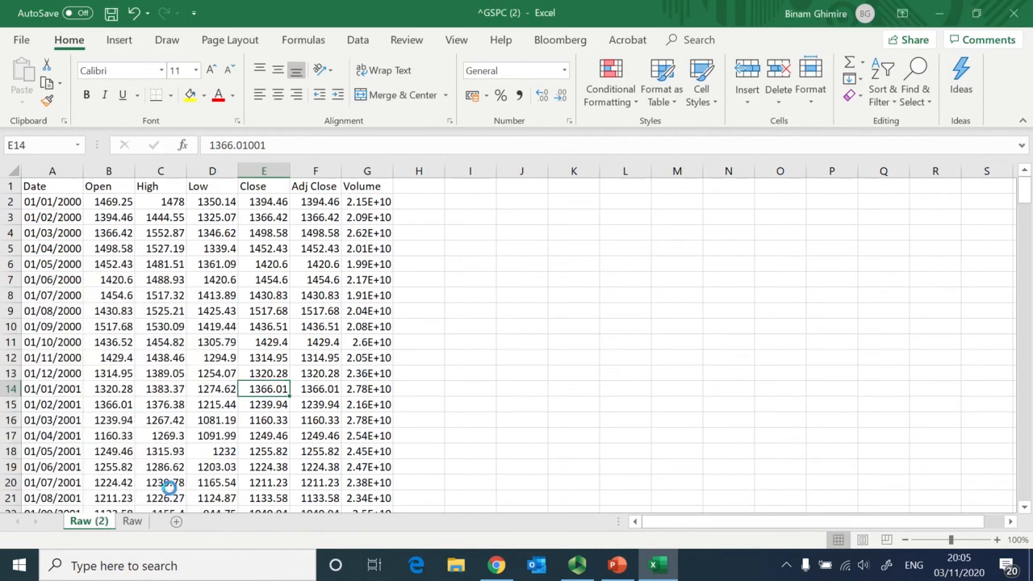
double_click(88, 521)
type("MCS")
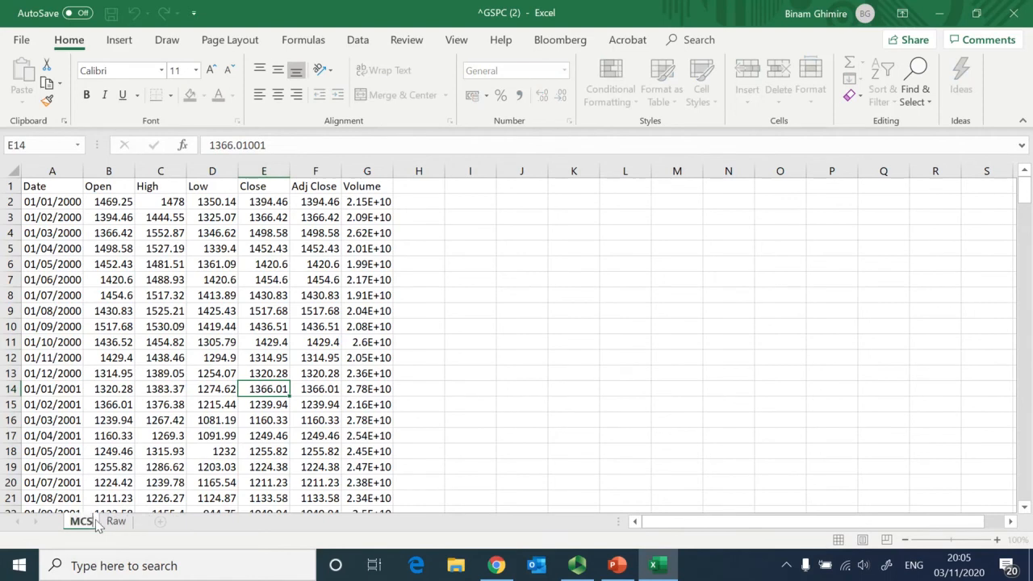
left_click(240, 341)
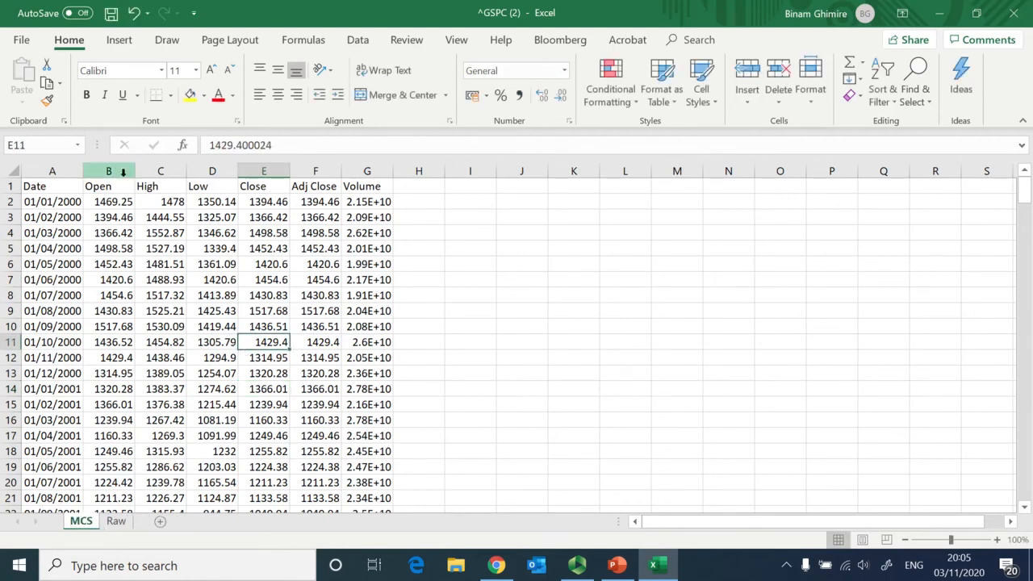
Step: Delete the Open, High, Low, Adj Close and Volume columns from the MCS sheet, keeping only Date and Close
left_click(115, 165)
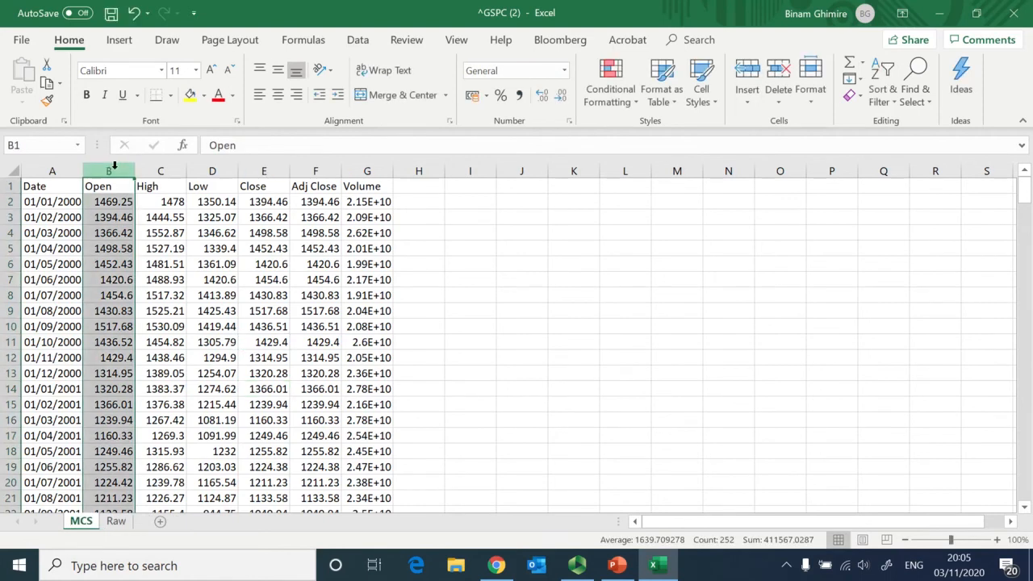
left_click_drag(114, 169, 208, 167)
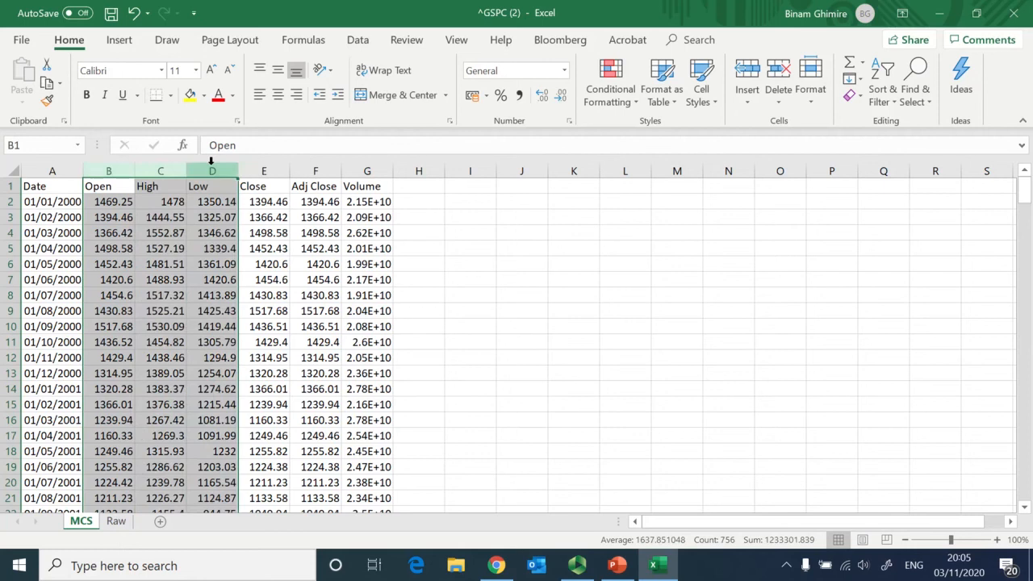
right_click(211, 167)
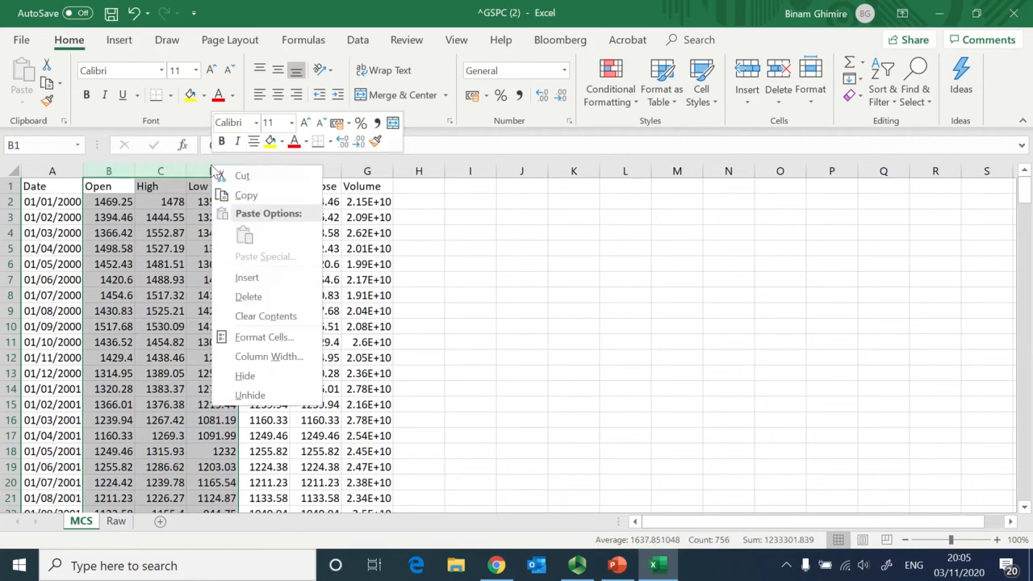
left_click(246, 296)
left_click_drag(163, 167, 266, 170)
right_click(268, 173)
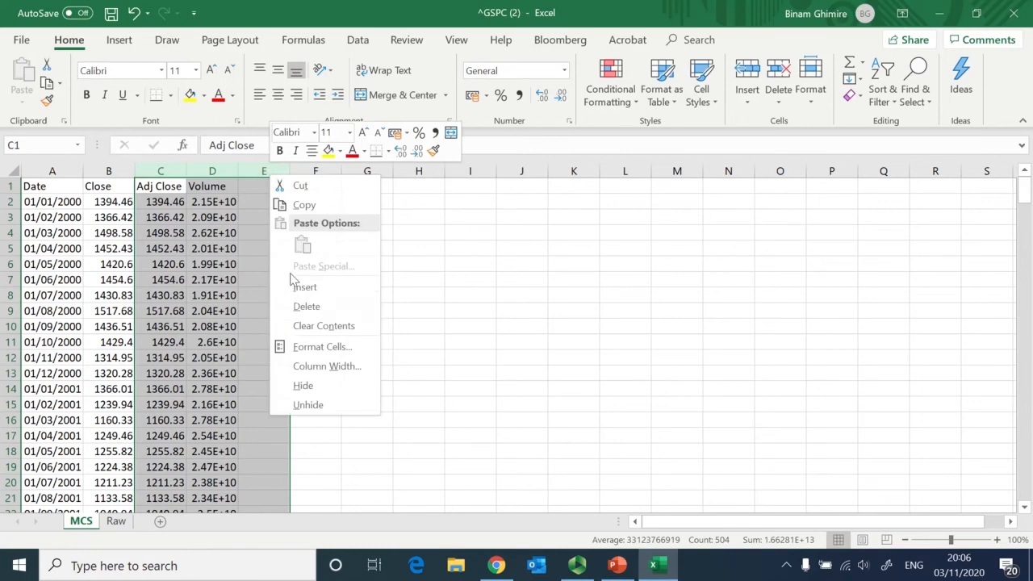
left_click(296, 304)
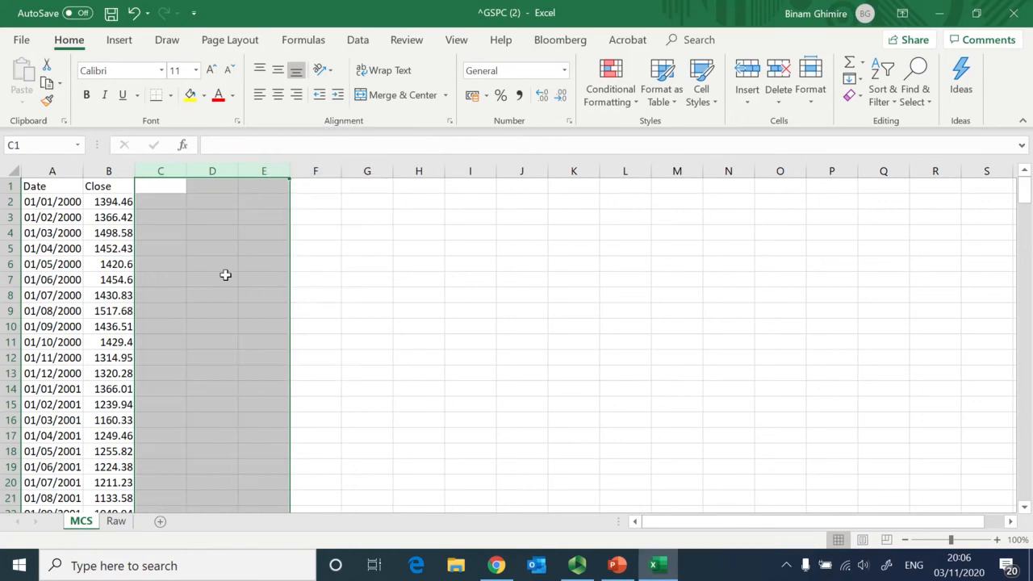
Step: Calculate the monthly return in C3 with =B3/B2-1 and fill the formula down column C for all dates
left_click(169, 212)
type("=")
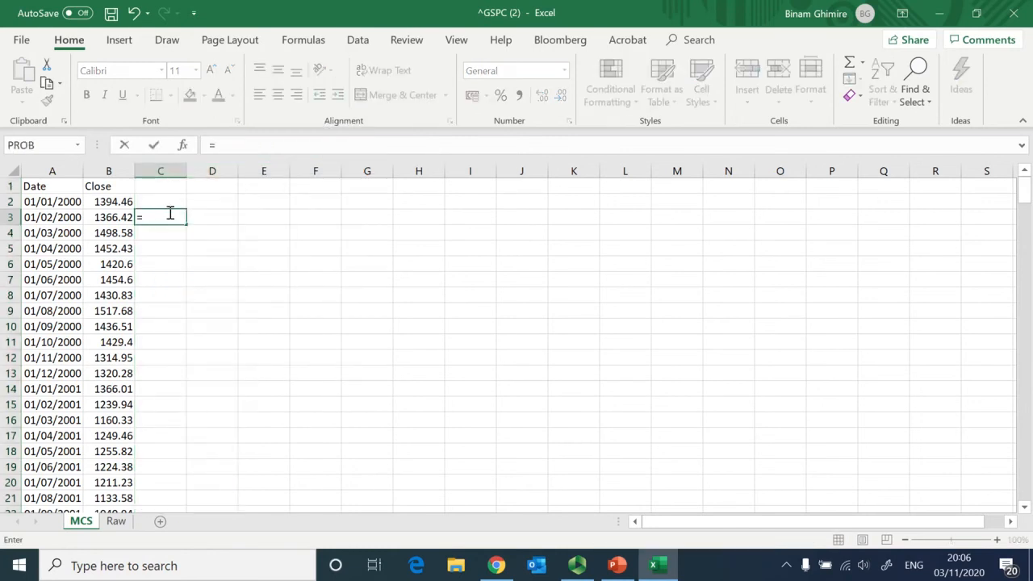
key("Left")
type("/")
key("Up")
type("-")
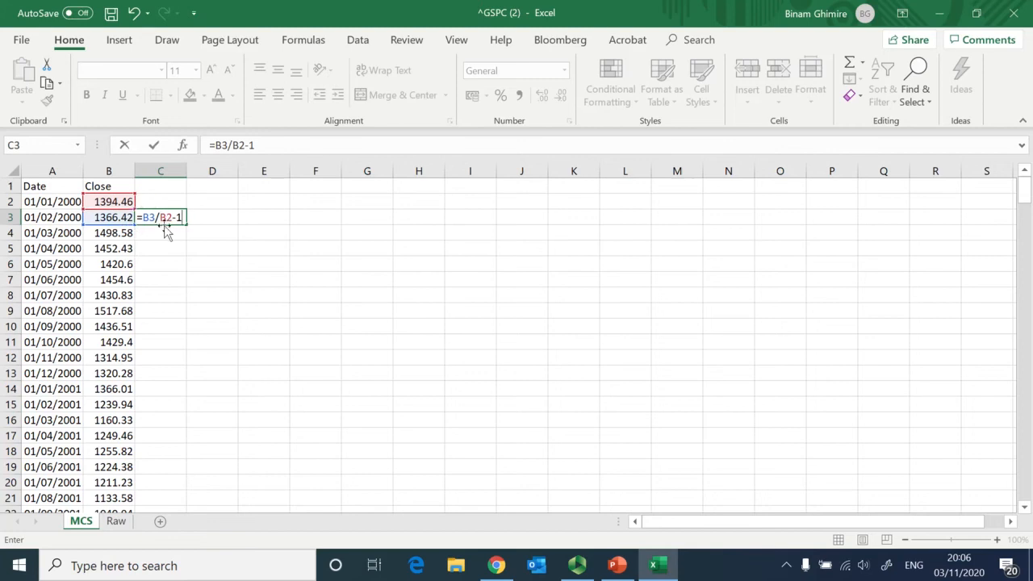
key("Return")
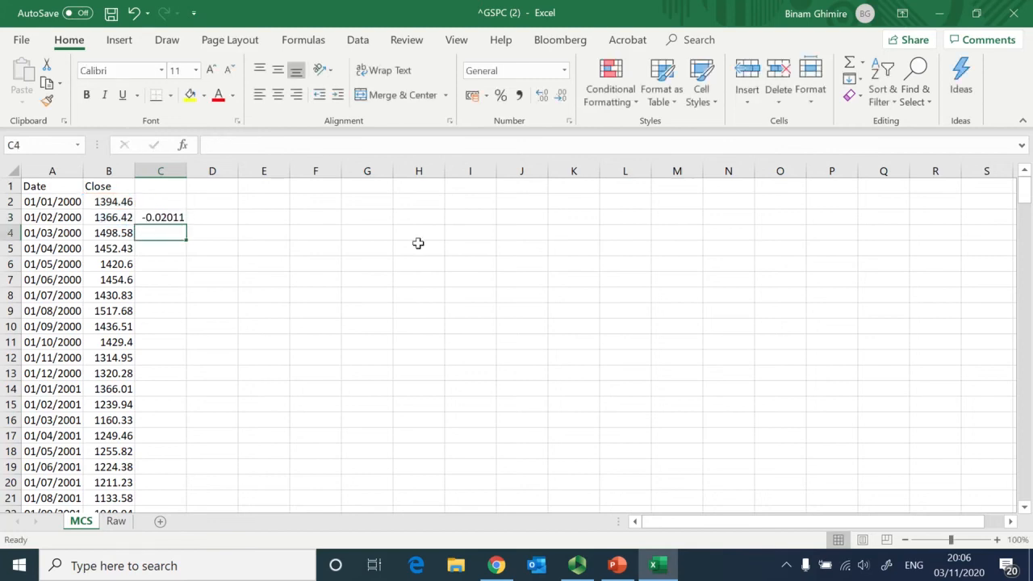
key("Up")
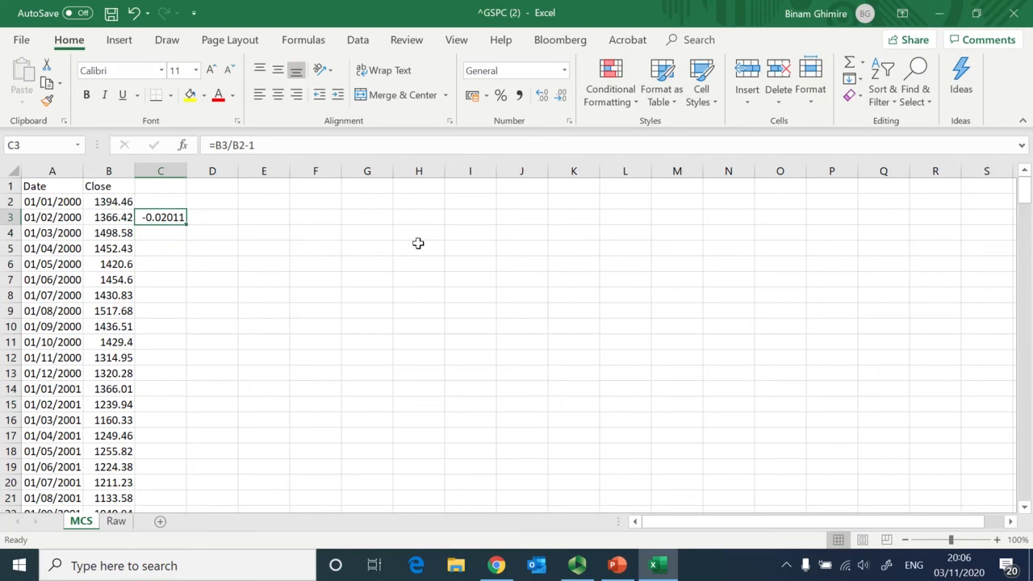
double_click(187, 225)
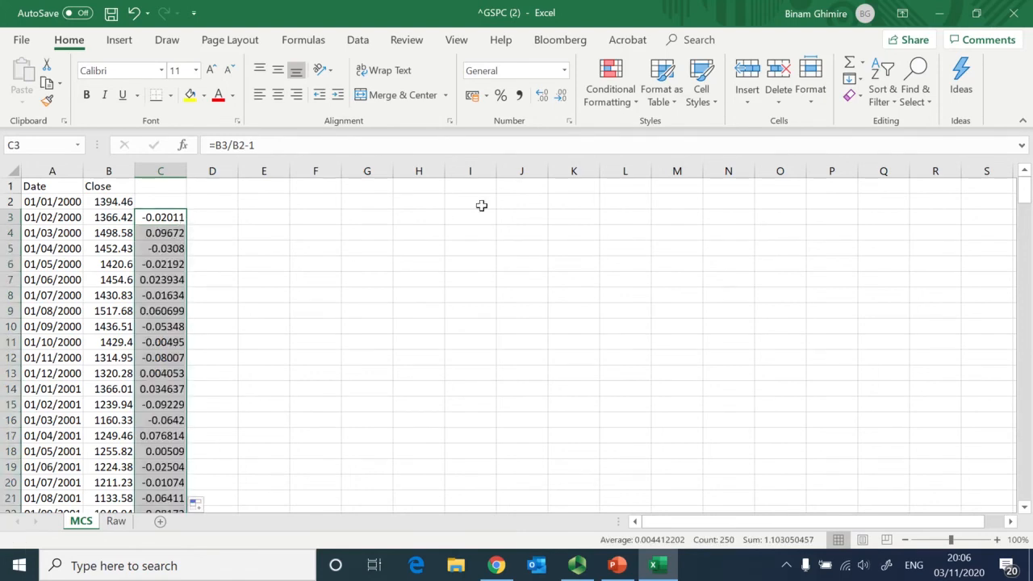
Step: Format the monthly returns in column C as percentages with two decimal places
left_click(501, 96)
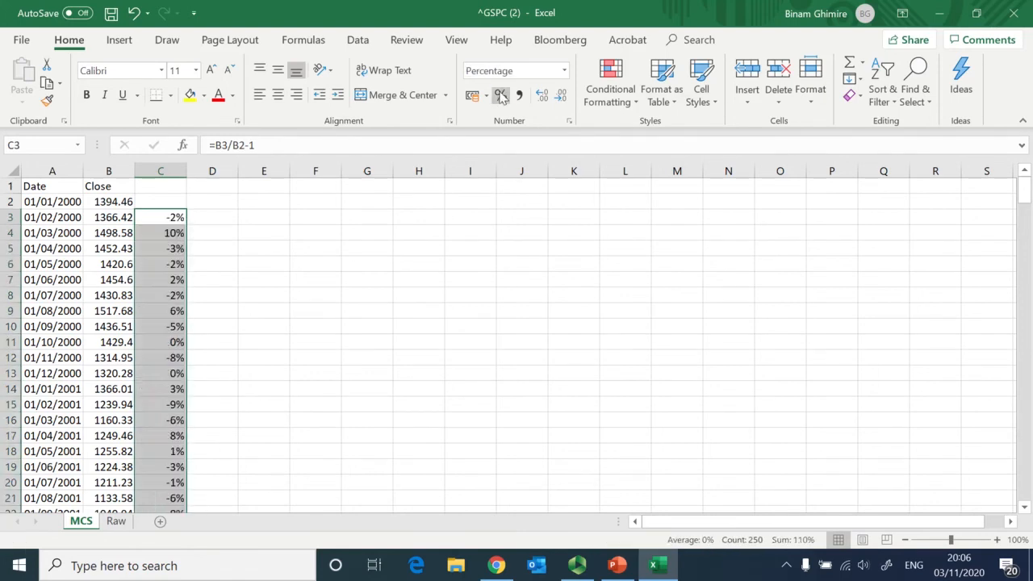
left_click(541, 96)
left_click(541, 96)
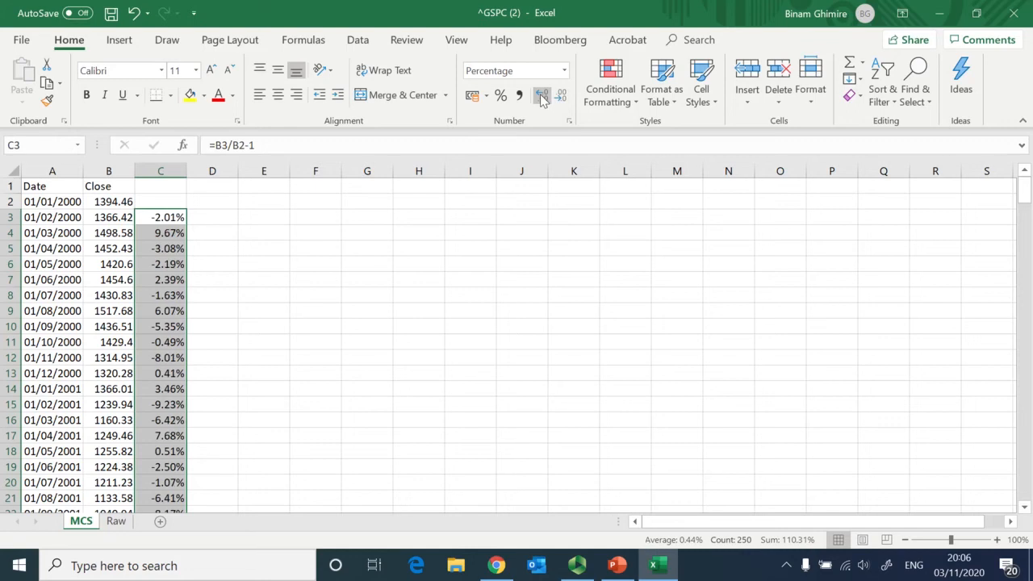
Step: Switch to Chrome and look up the September 2020 value on the YCharts S&P 500 Monthly Return page
key("alt+Tab")
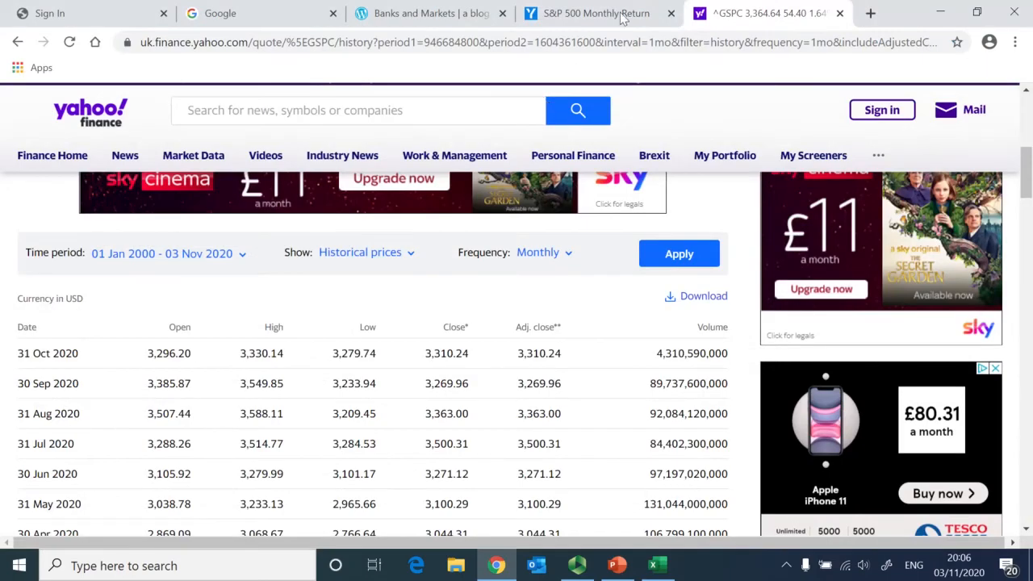
left_click(615, 17)
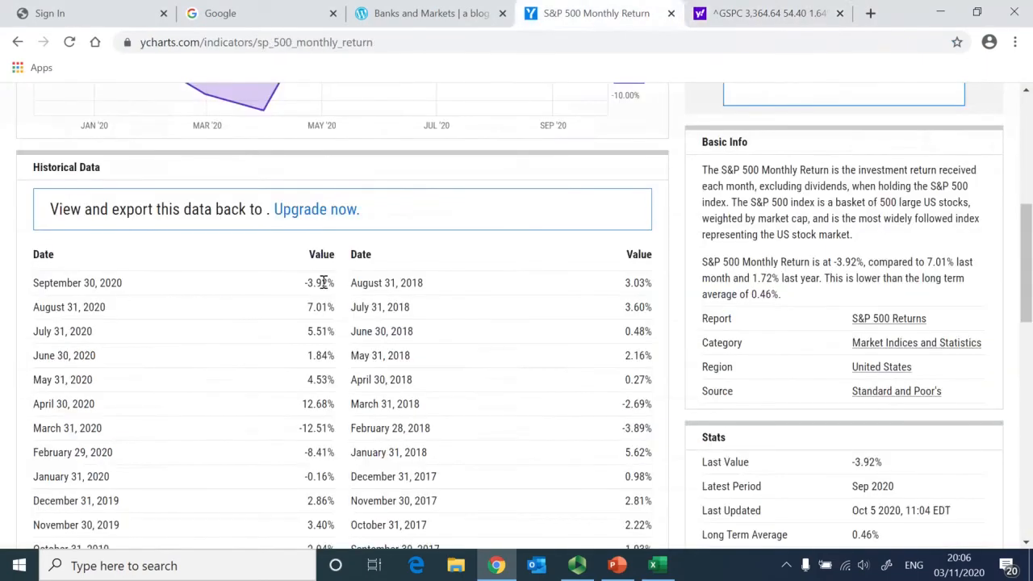
key("alt")
Step: Switch back to Excel and highlight the return for 01/09/2020 in cell C250 with yellow fill
key("alt+Tab")
key("ctrl+shift+Down")
key("Left")
key("Left")
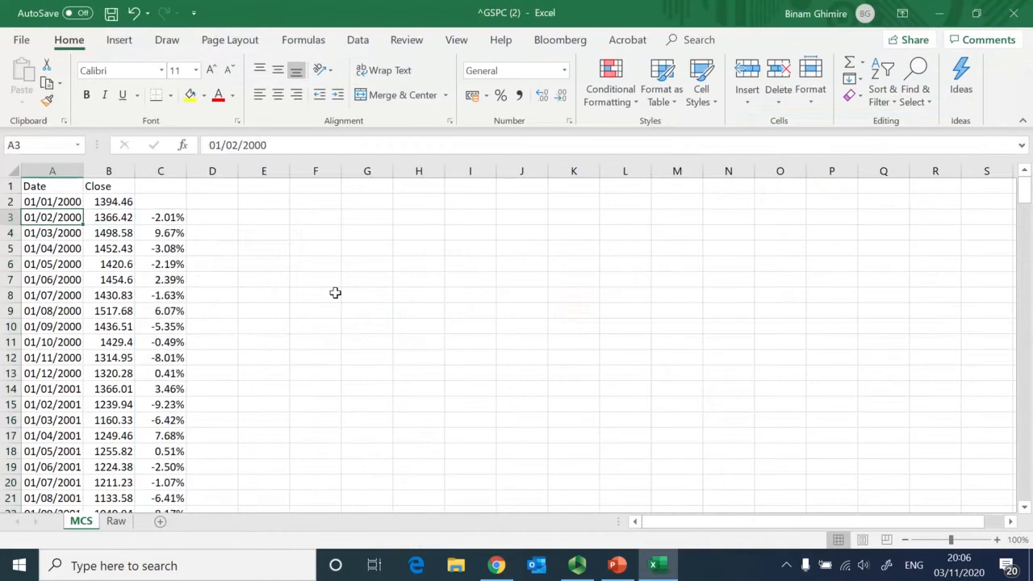
key("ctrl+Down")
key("Up")
key("Up")
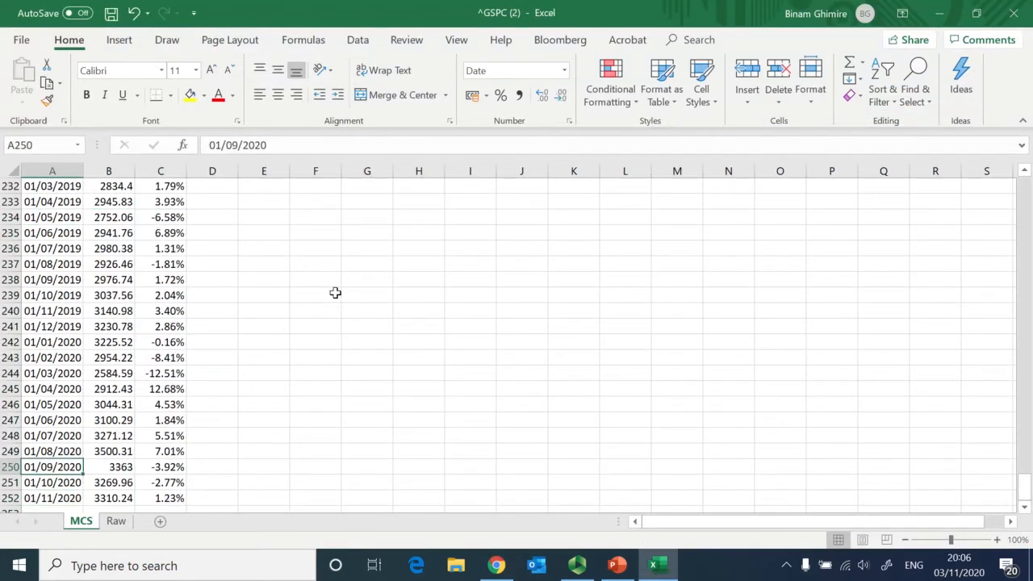
key("Right")
key("Right")
key("Left")
key("Left")
key("Right")
key("Right")
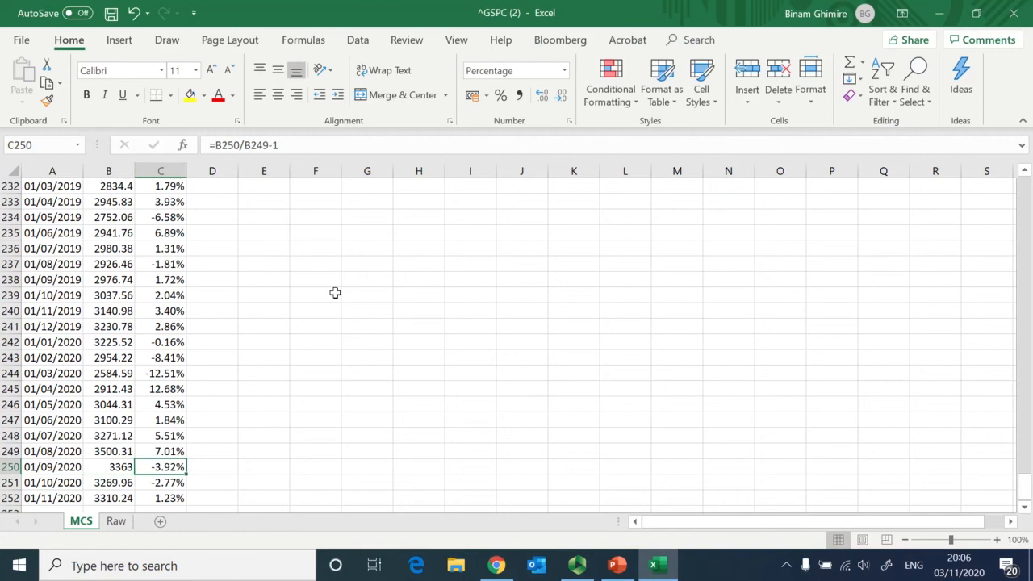
left_click(190, 94)
Step: Clear the October and November 2020 data in cells A251:C252
left_click(65, 482)
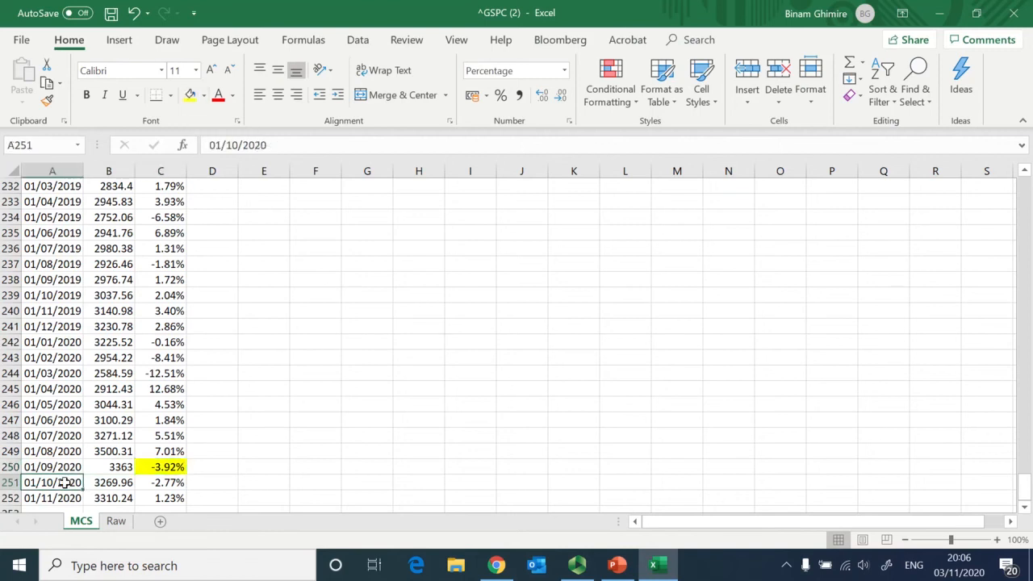
key("shift+Right")
key("shift+Right")
key("shift+Down")
key("Delete")
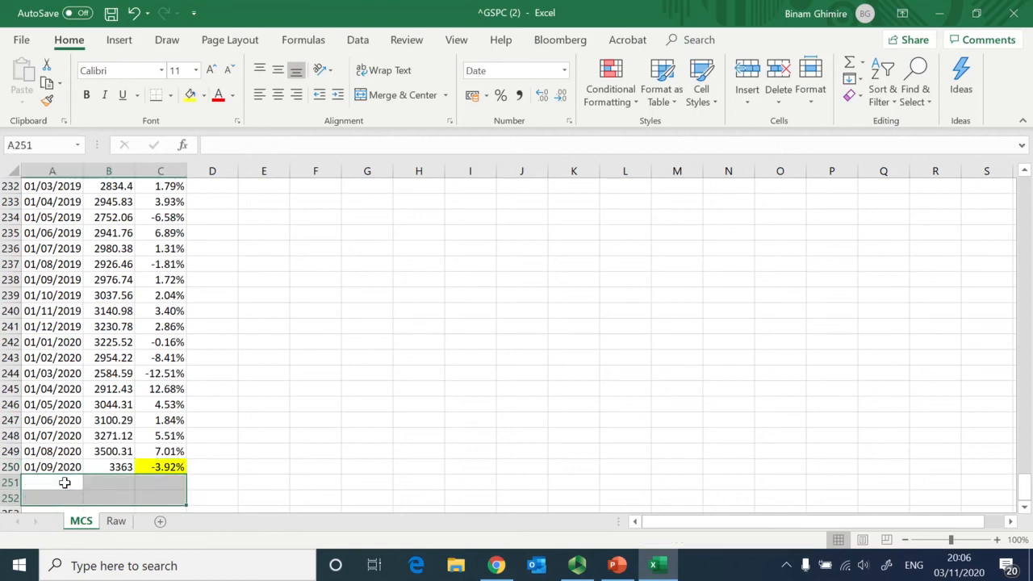
Step: Select cell E1, check the long-term average monthly return on the YCharts page in Chrome, and return to Excel
key("Up")
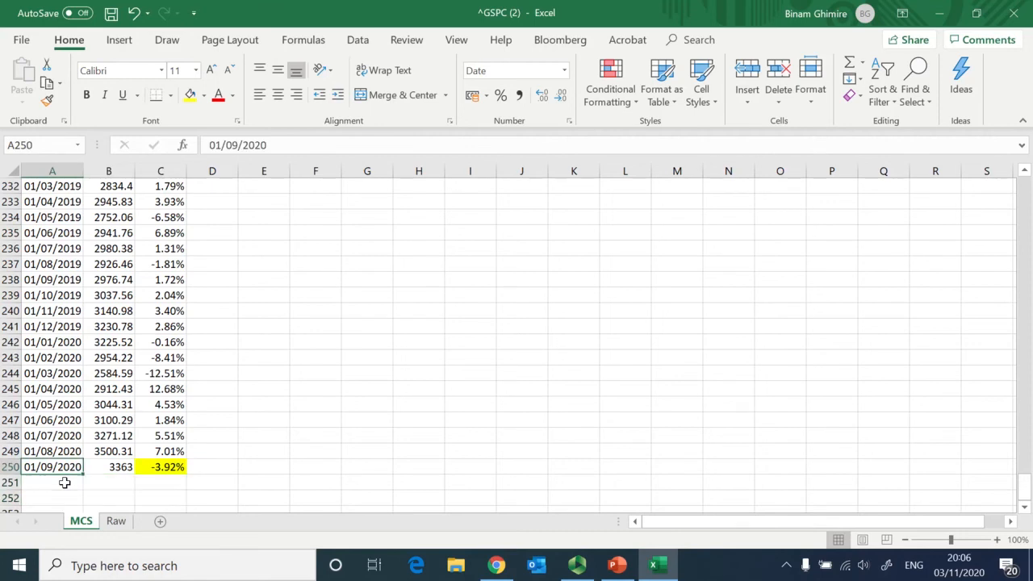
key("Right")
key("Right")
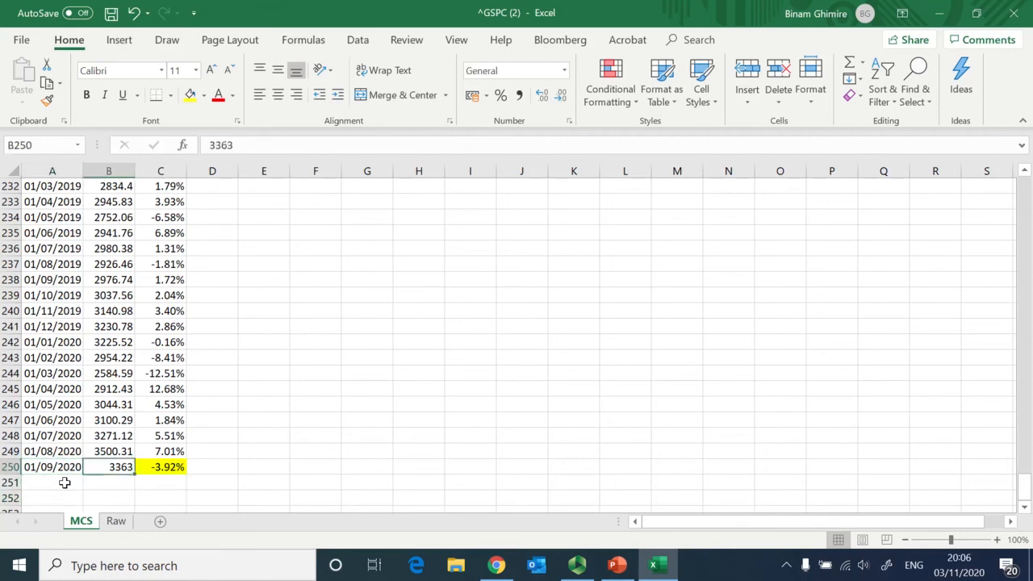
key("ctrl+Up")
key("ctrl+Up")
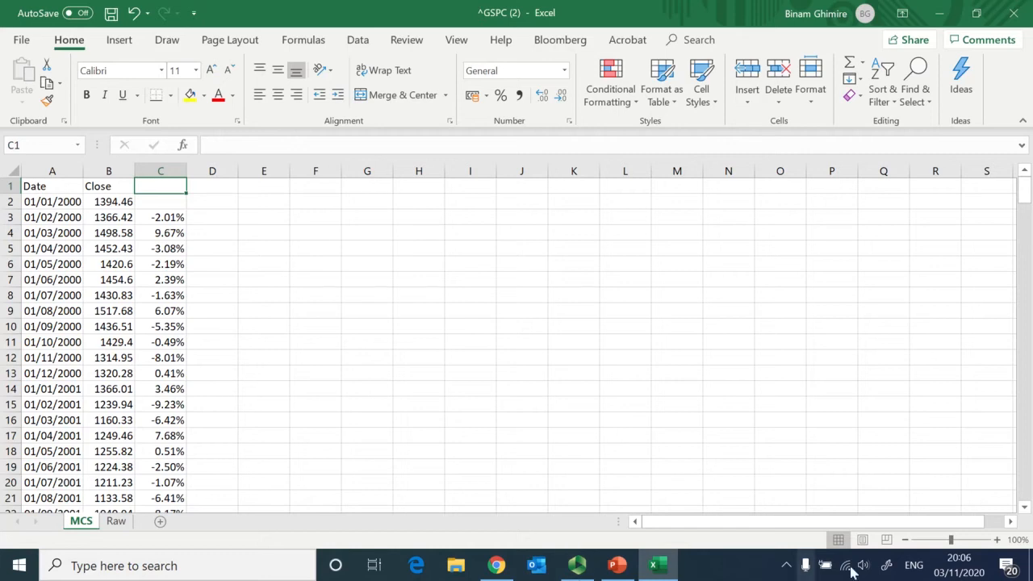
left_click(996, 539)
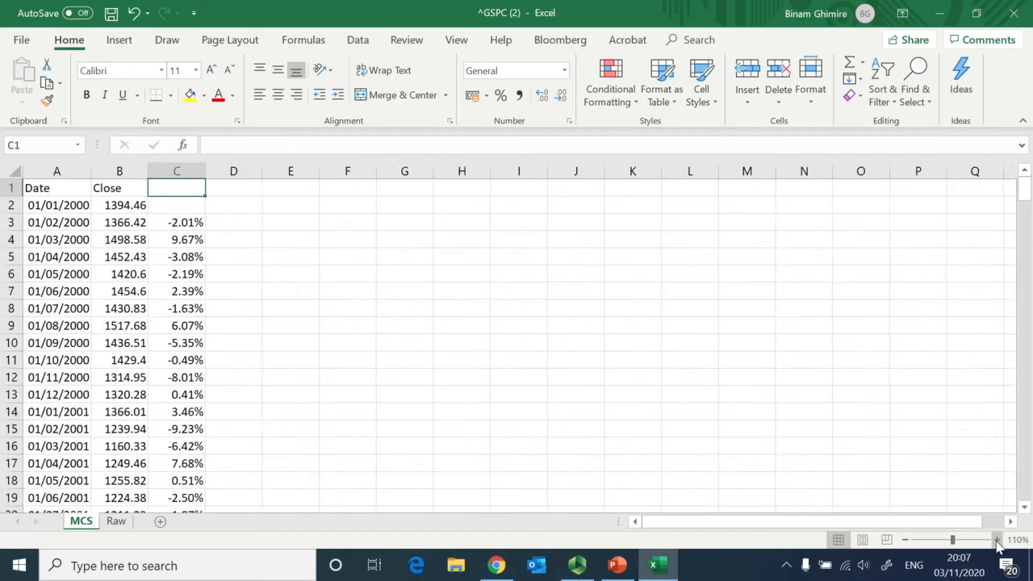
left_click(996, 539)
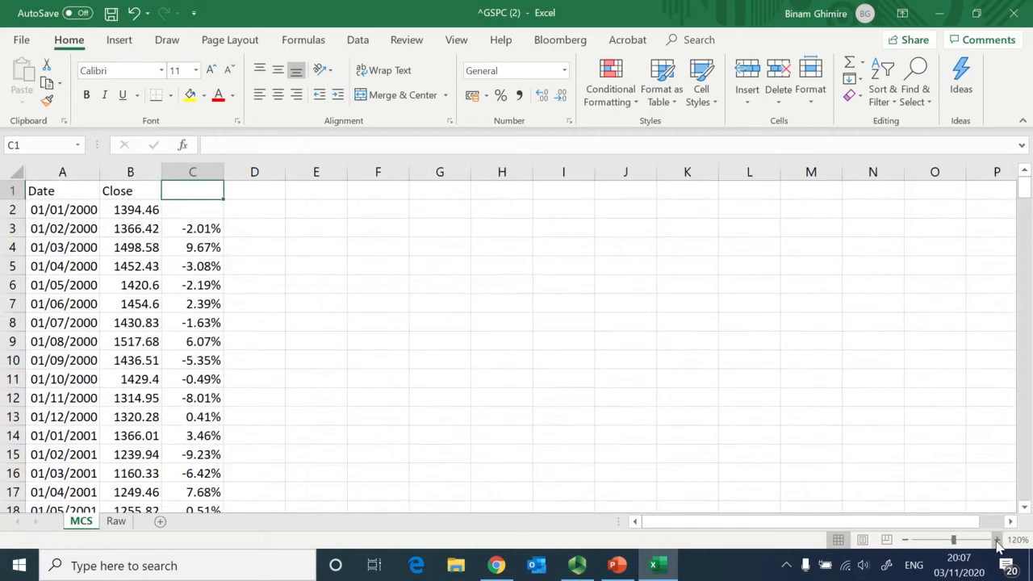
left_click(322, 196)
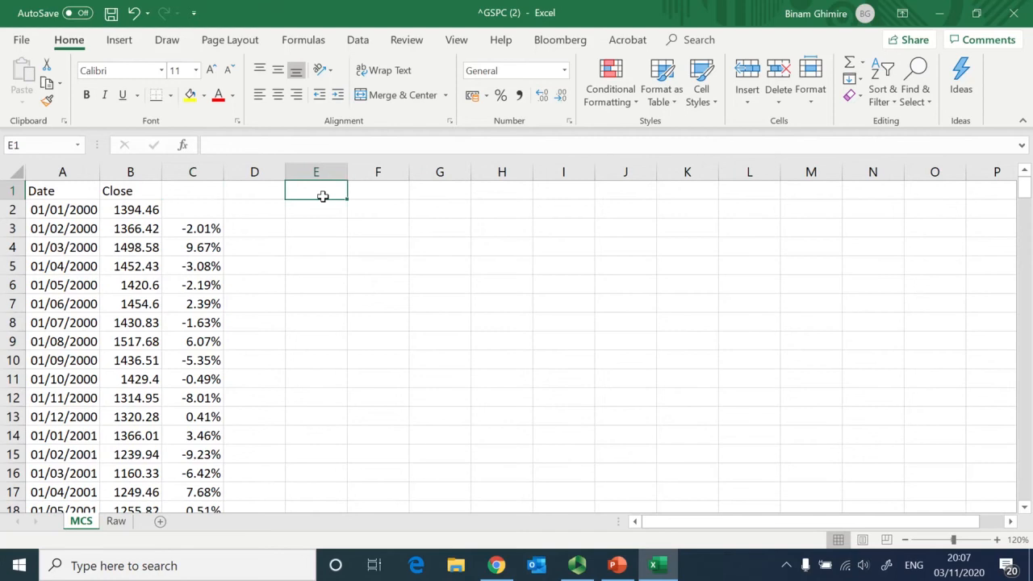
key("alt+Tab")
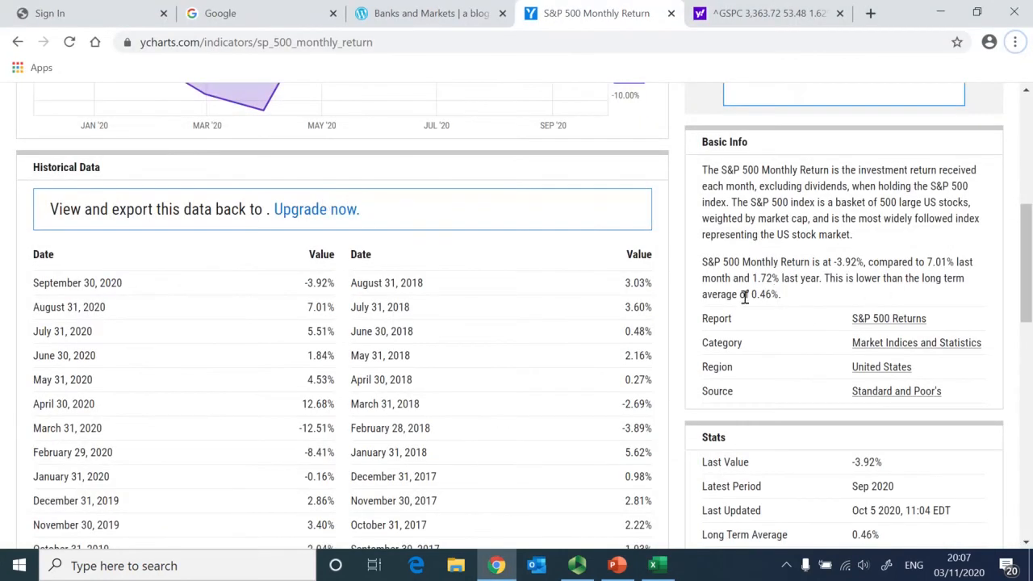
key("alt+Tab")
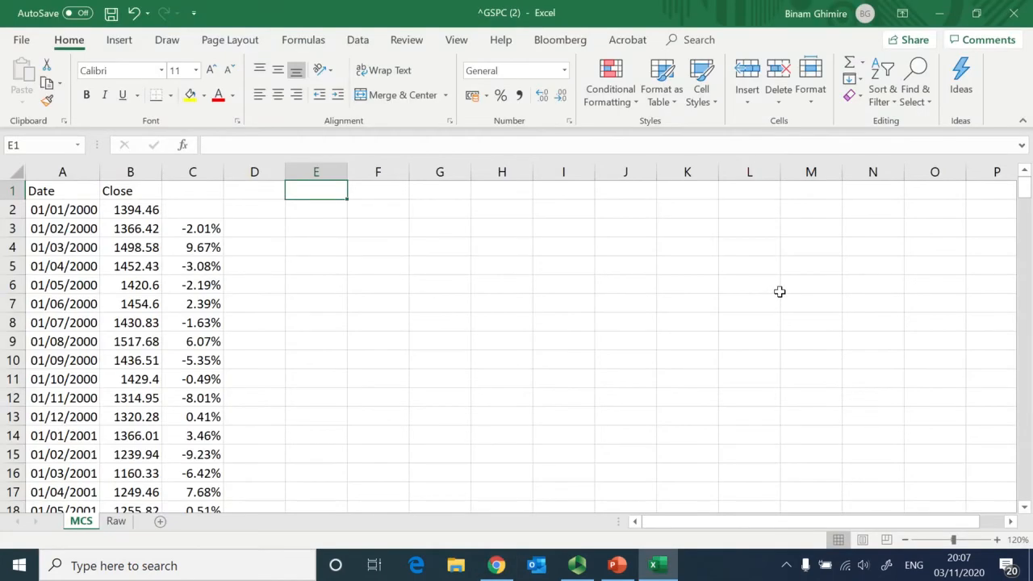
Step: Enter the label "Average monthly return" in cell E1 and fit column E's width to it
type("Average monthly return")
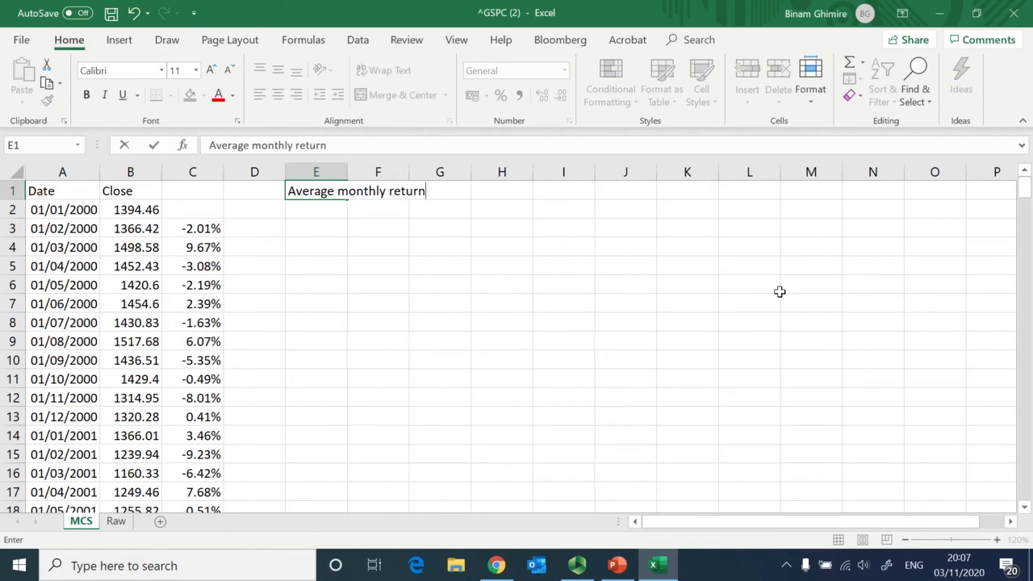
key("Return")
key("Up")
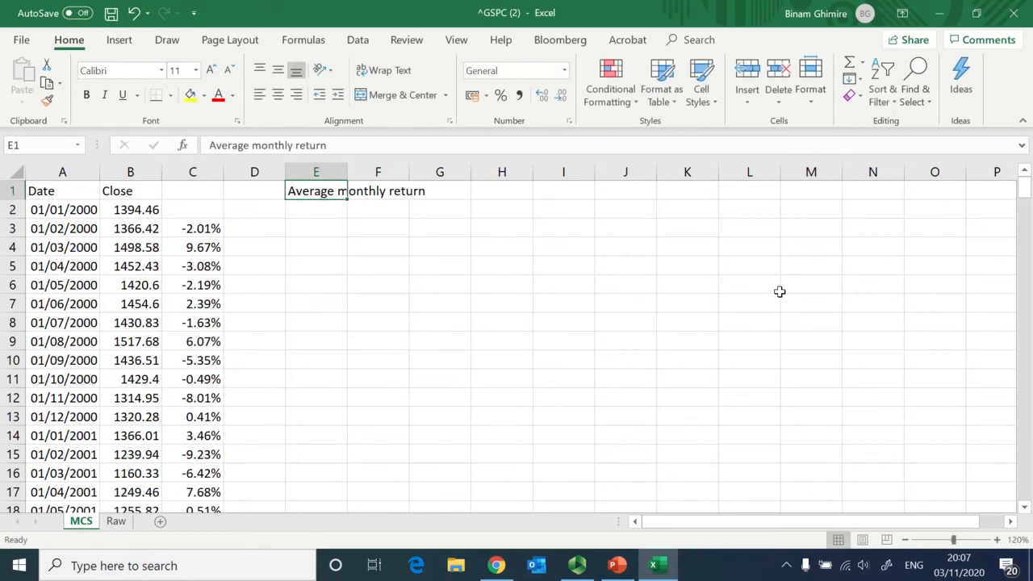
double_click(347, 167)
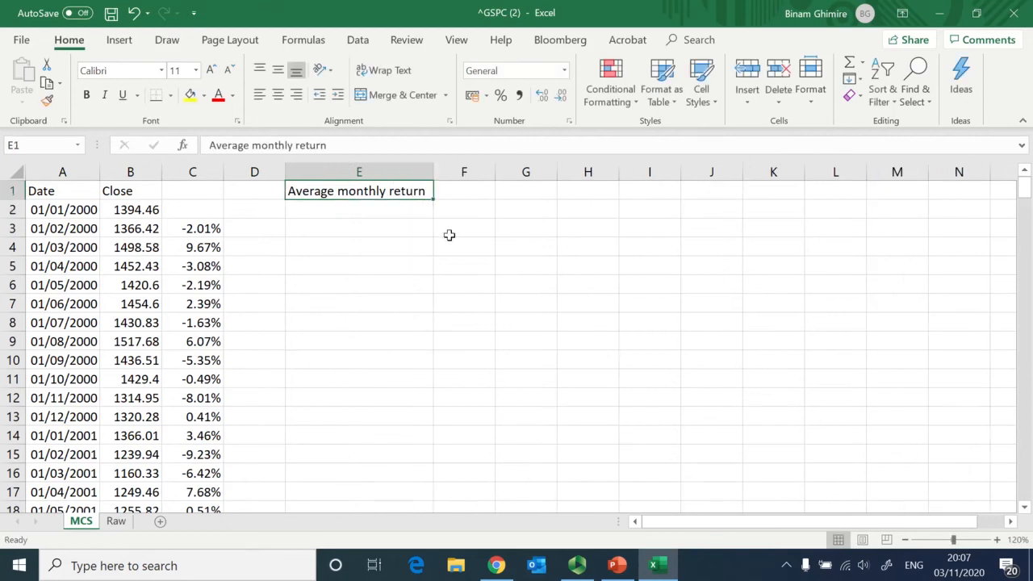
Step: Calculate the average of the returns in C3:C250 in cell F1 and compare it with the long-term average on the YCharts page in Chrome
left_click(466, 191)
type("=a")
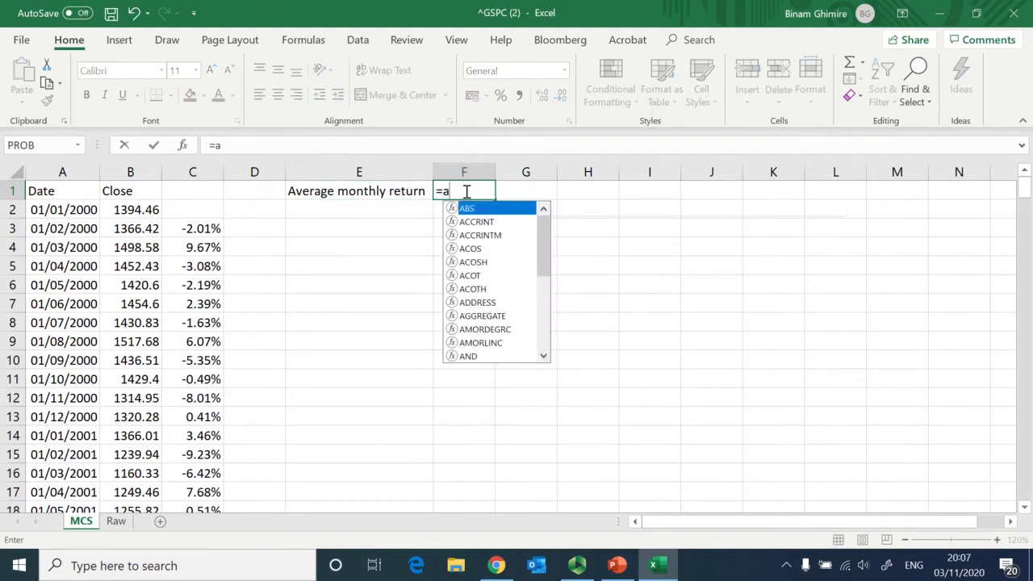
type("verage(")
key("Left")
key("Left")
key("Left")
key("Down")
key("Down")
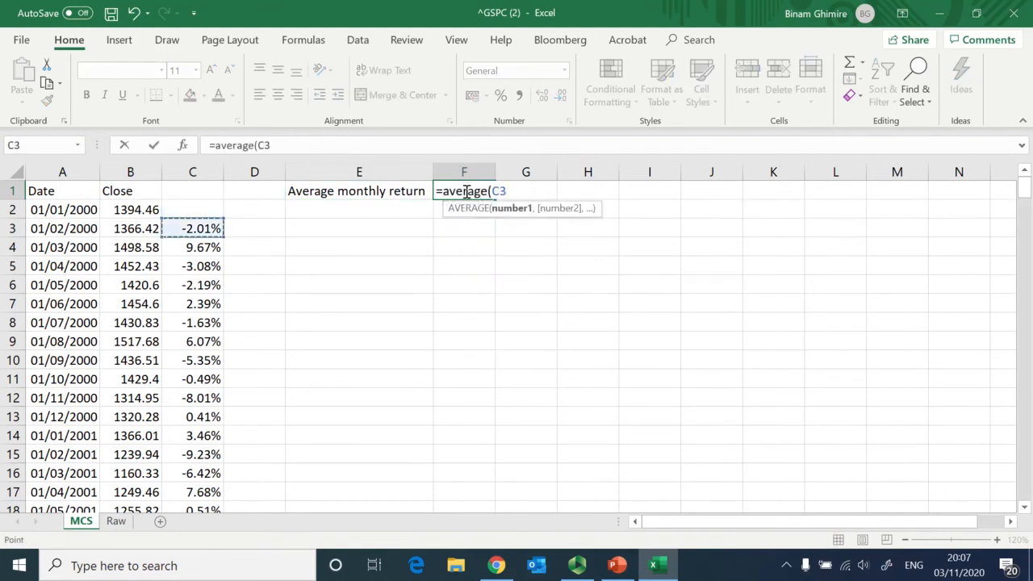
key("ctrl+shift+Down")
type(")")
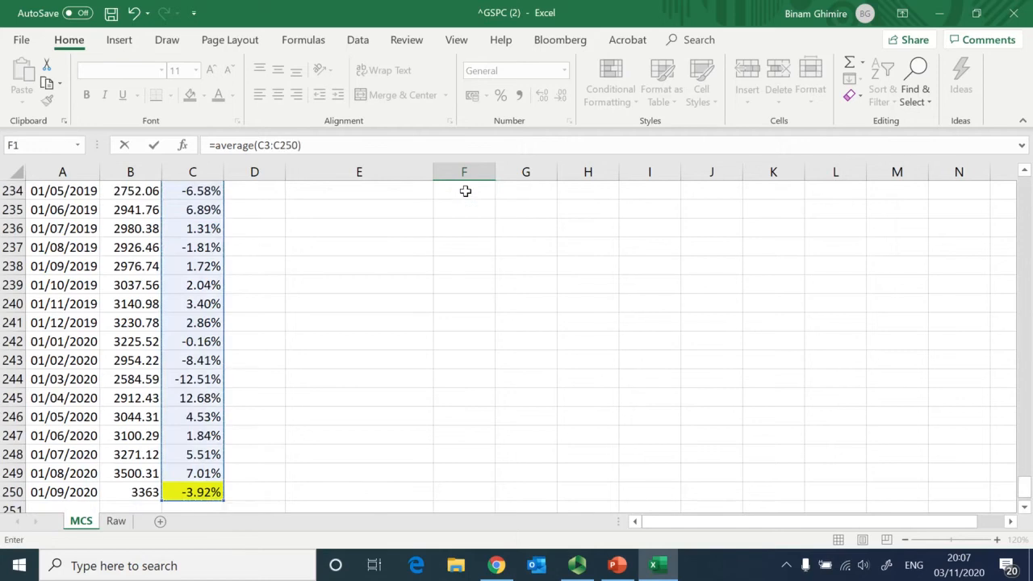
key("ctrl+Return")
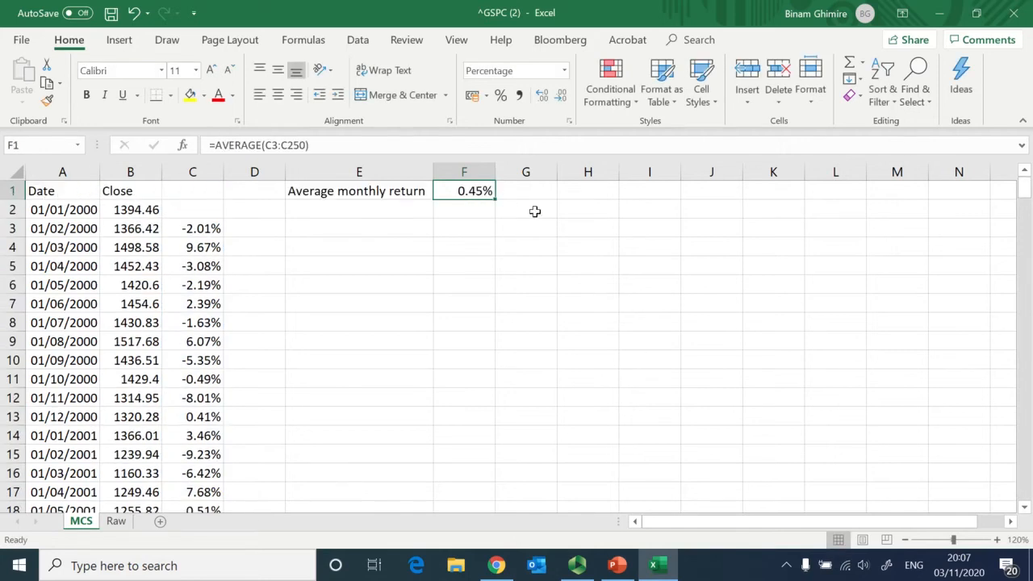
key("alt+Tab")
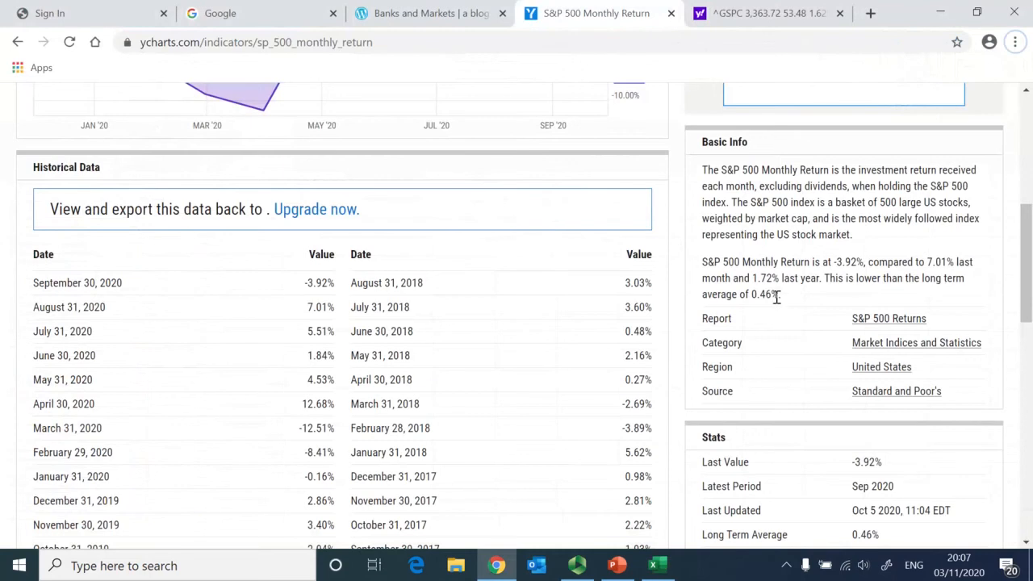
key("alt+Tab")
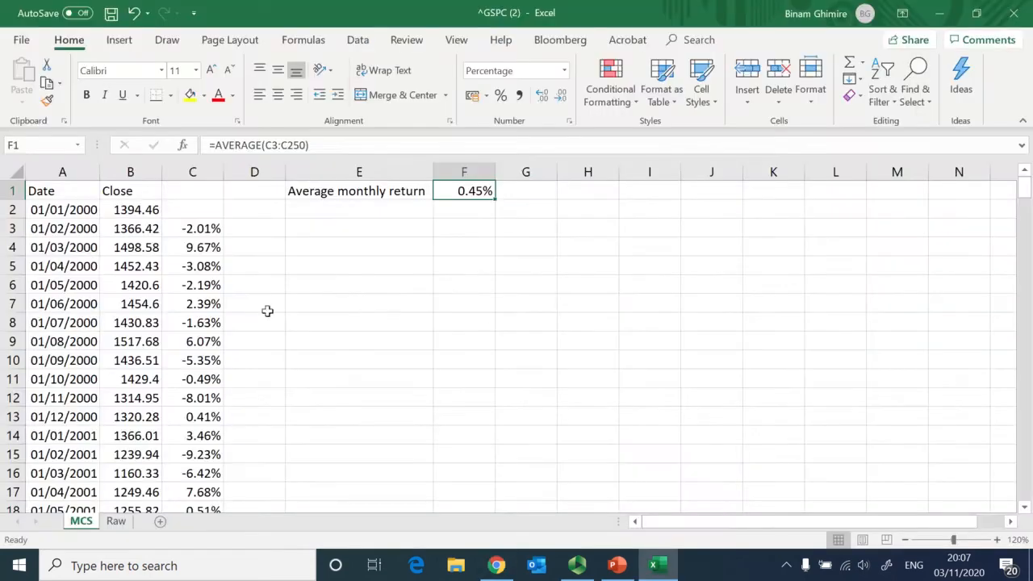
Step: Clear the 01/02/2000 return in cell C3 and select the average in cell F1
left_click(200, 228)
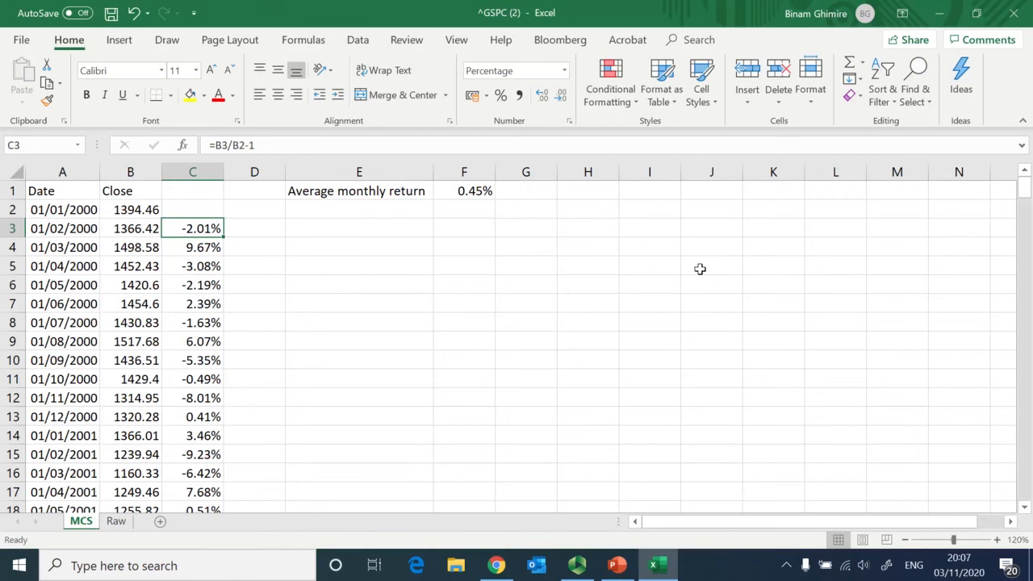
key("Delete")
key("Up")
key("Up")
key("Right")
key("Right")
key("Right")
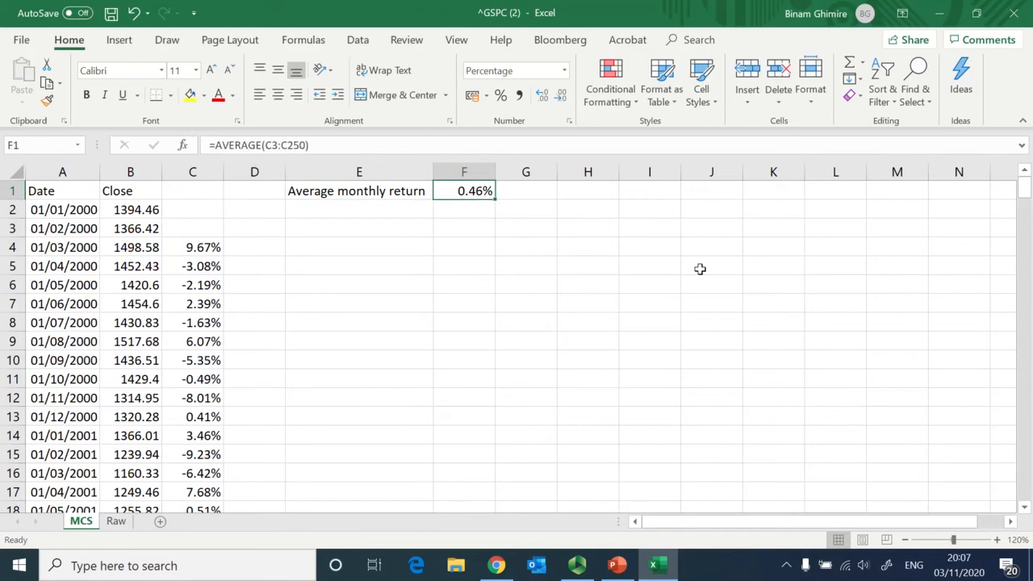
Step: Compare the recalculated average monthly return in Excel's cell F1 with the long-term average on the YCharts page in Chrome
key("alt+Tab")
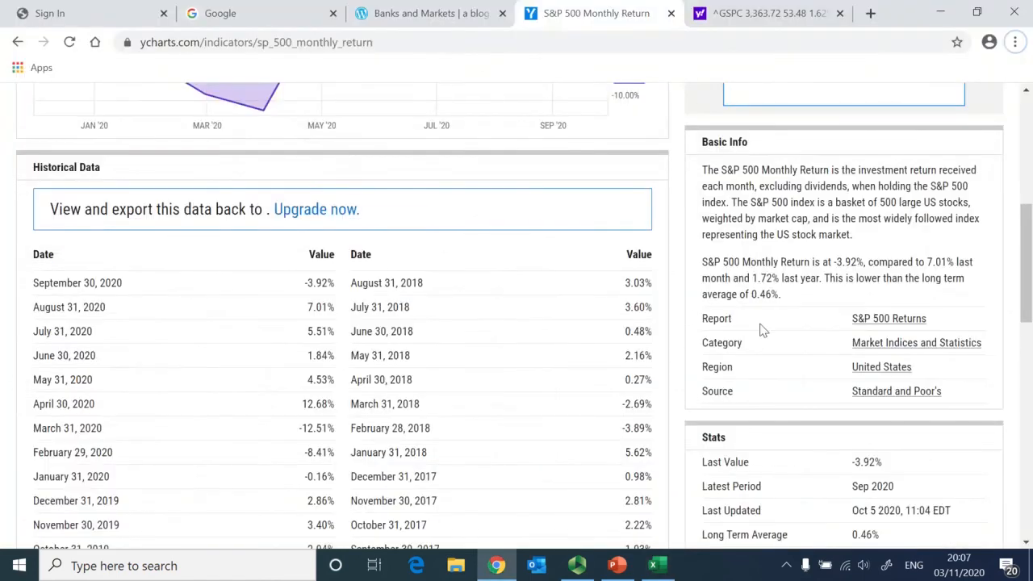
key("alt+Tab")
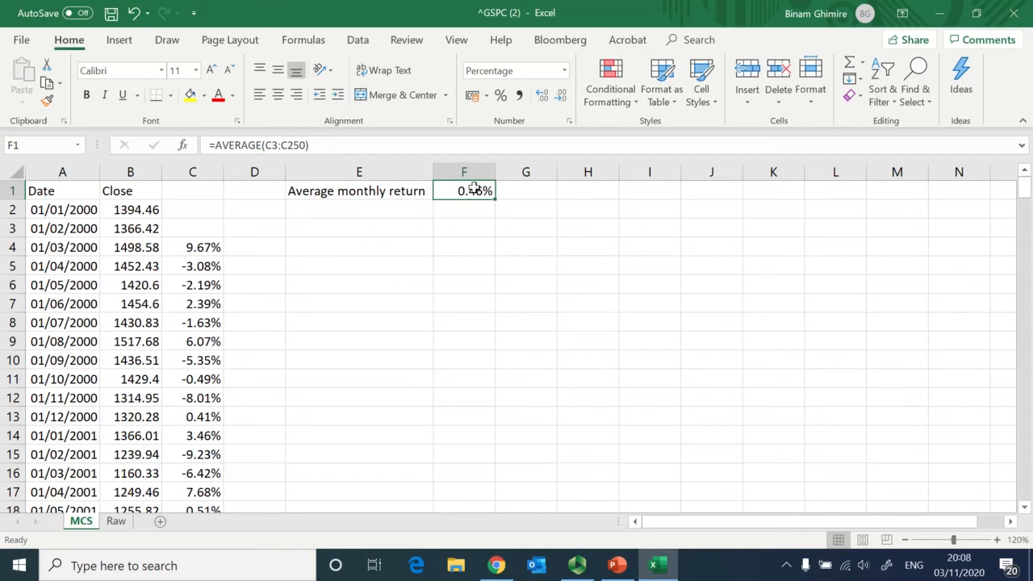
key("alt+Tab")
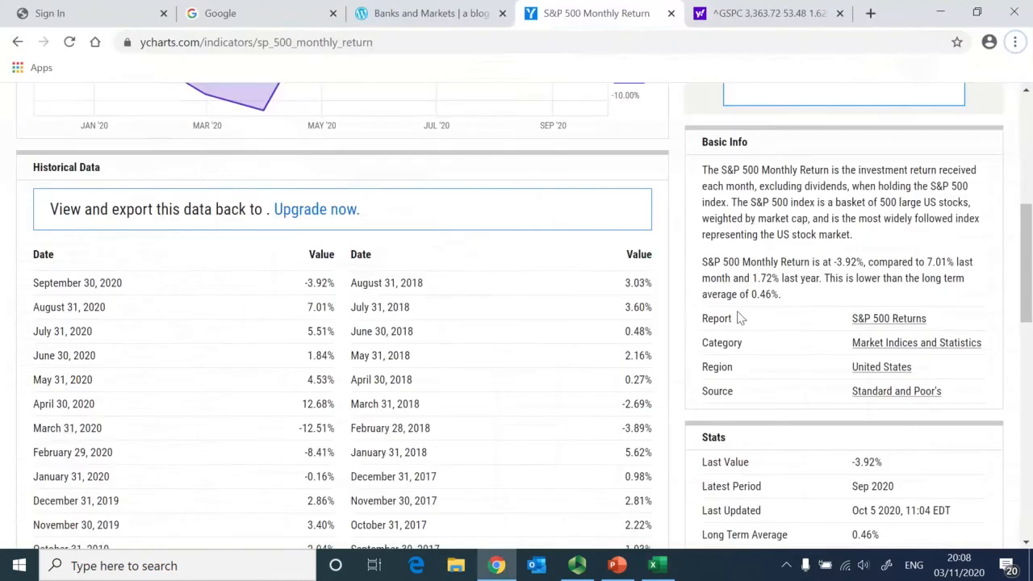
key("alt+Tab")
left_click(746, 308)
key("alt+Tab")
key("alt+Tab")
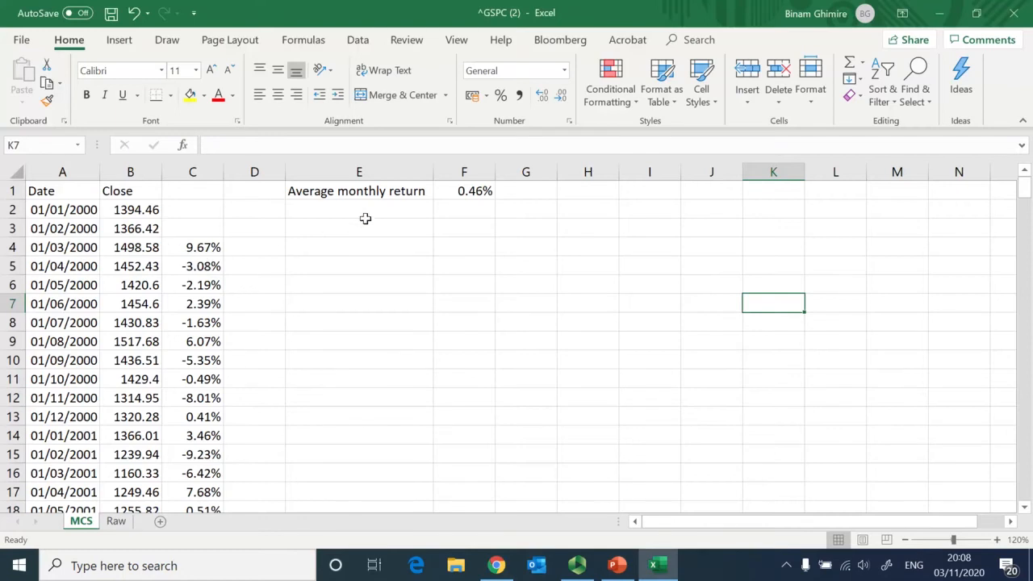
left_click(472, 190)
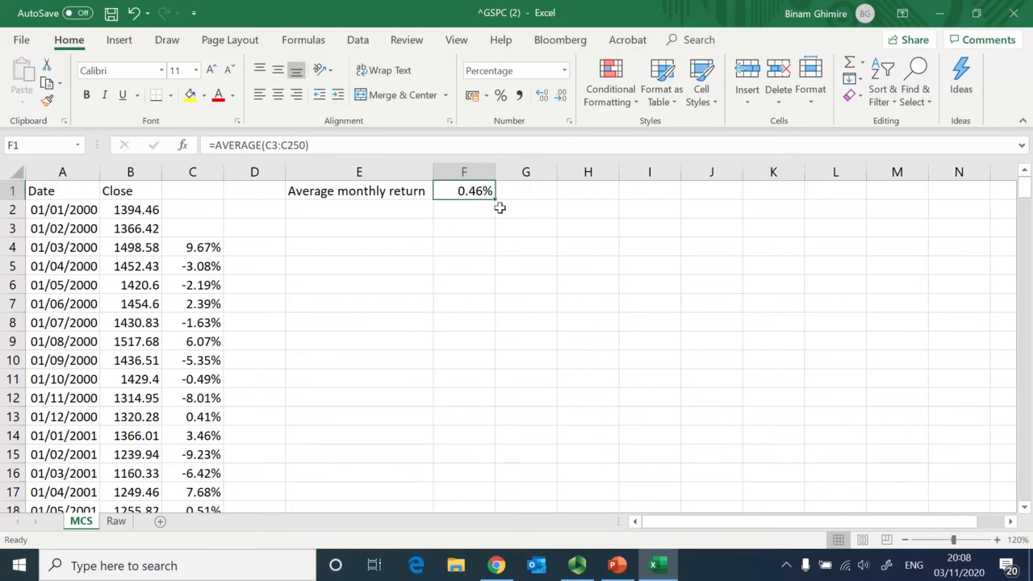
Step: Enter the label "SD" in cell E2 and copy the AVERAGE formula text from F1 into F2 with its C3:C250 range
left_click(382, 219)
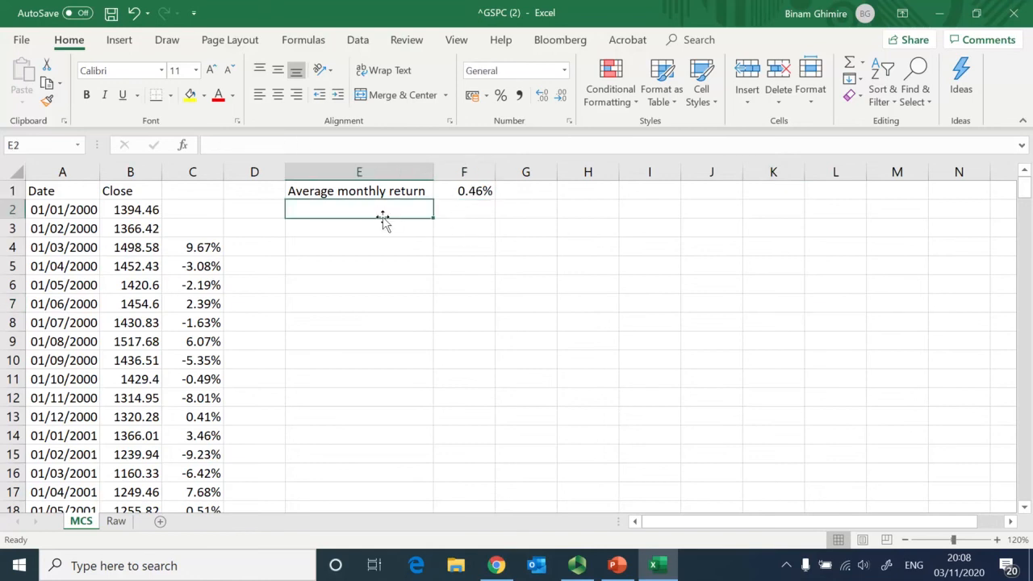
type("SD")
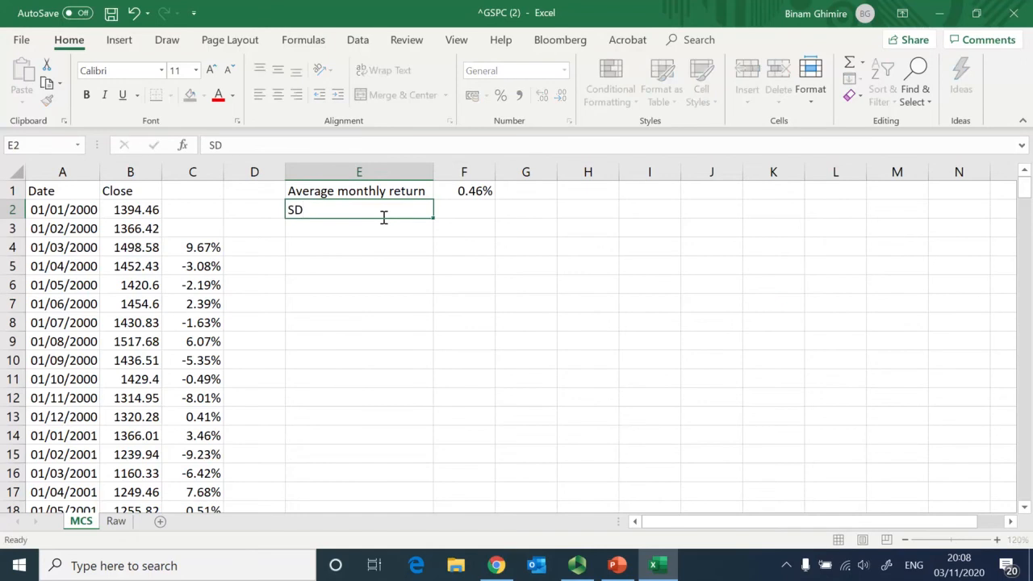
key("Tab")
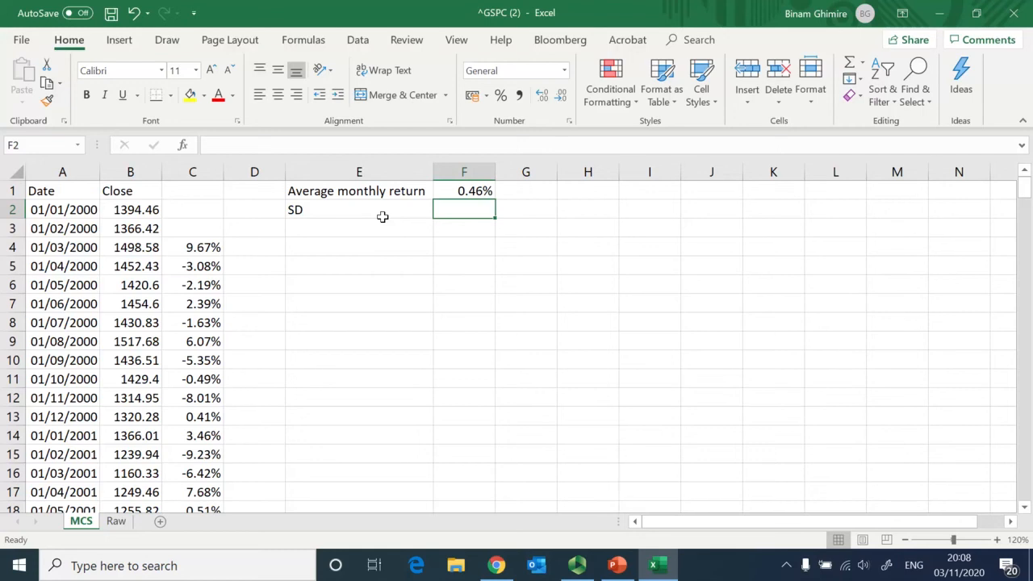
key("Up")
key("F2")
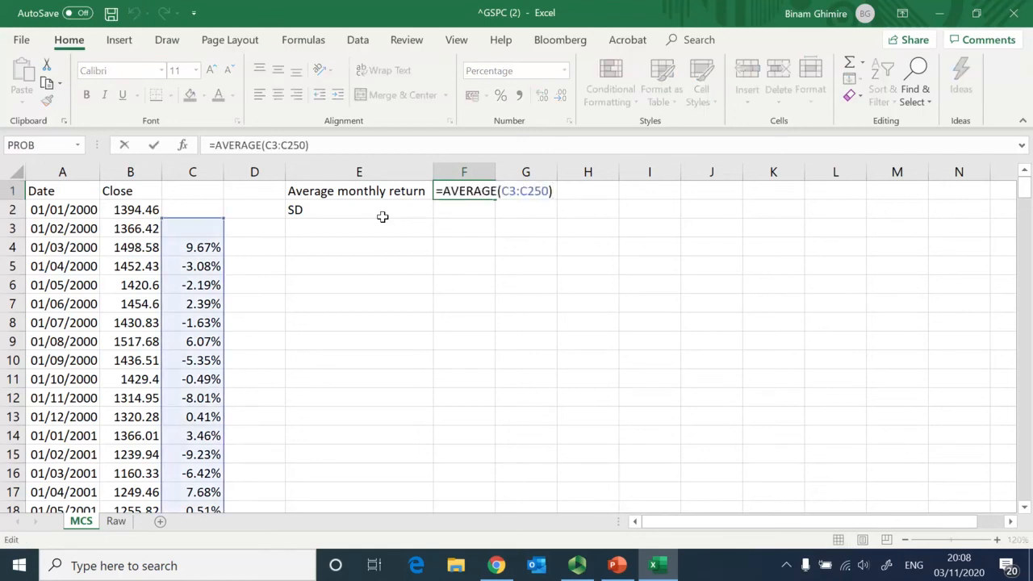
key("shift+Home")
key("ctrl+c")
key("Return")
key("ctrl+v")
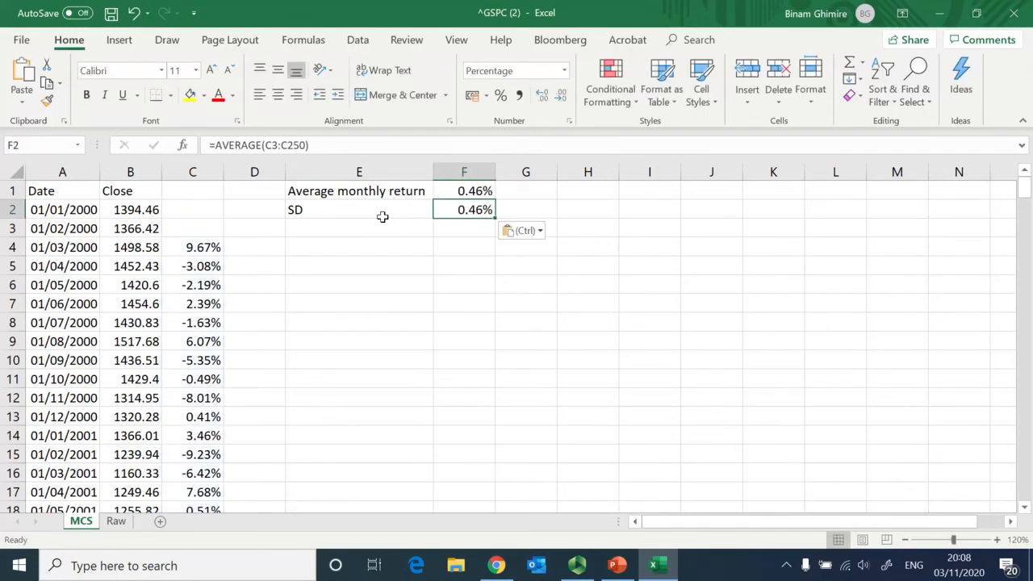
Step: Replace AVERAGE with STDEV.S in cell F2's formula to calculate the sample standard deviation of C3:C250
key("F2")
key("Left")
key("Left")
key("Left")
key("Left")
key("Left")
key("Left")
key("Left")
key("Left")
key("Left")
key("shift+Left")
key("shift+Left")
key("shift+Left")
key("shift+Left")
key("shift+Left")
key("shift+Left")
key("shift+Left")
type("std")
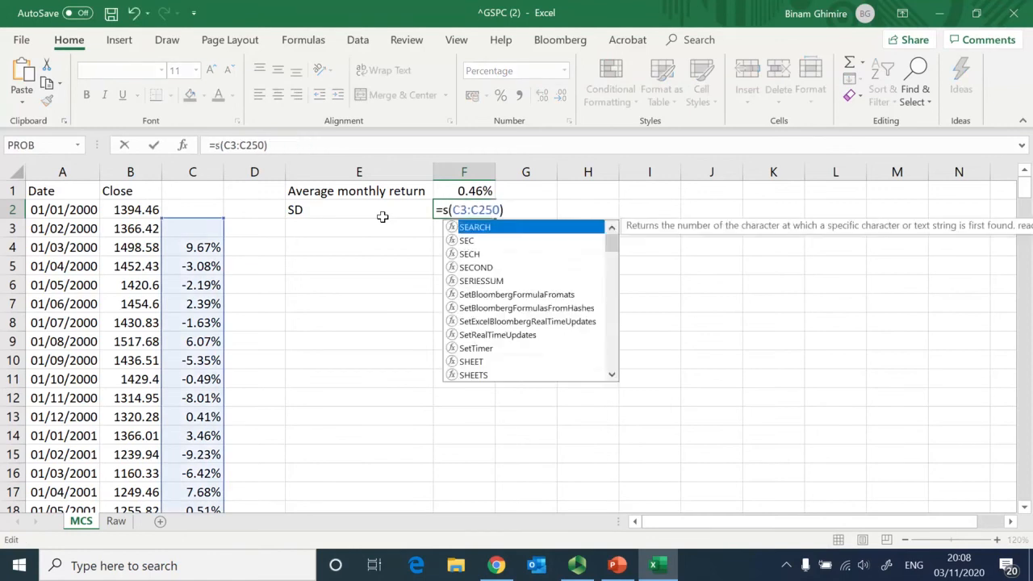
type("ev.s")
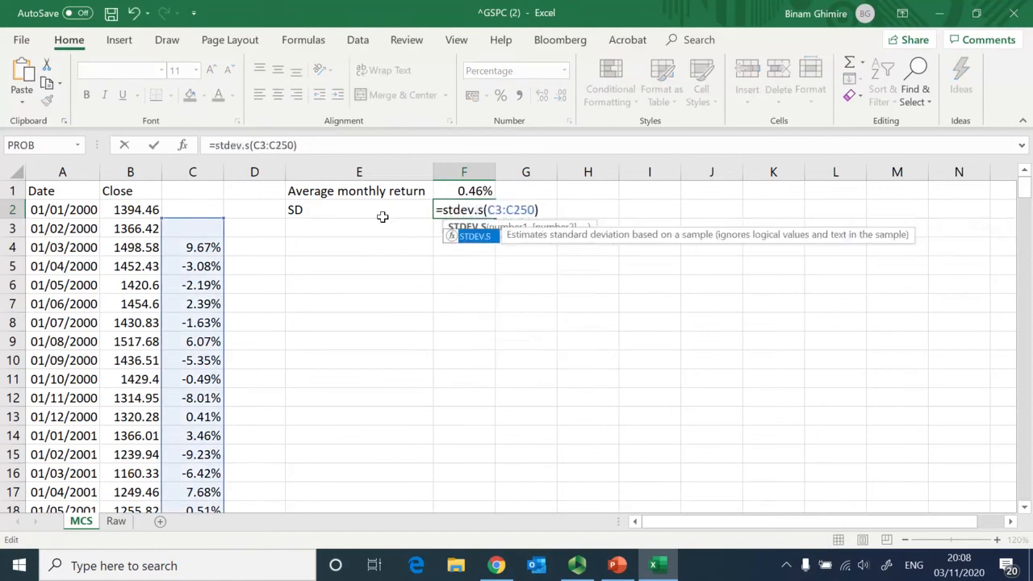
key("Return")
Step: Enter the month labels Jan, Feb and Mar in cells D4:D6
key("Up")
key("Up")
key("Down")
key("Down")
key("Down")
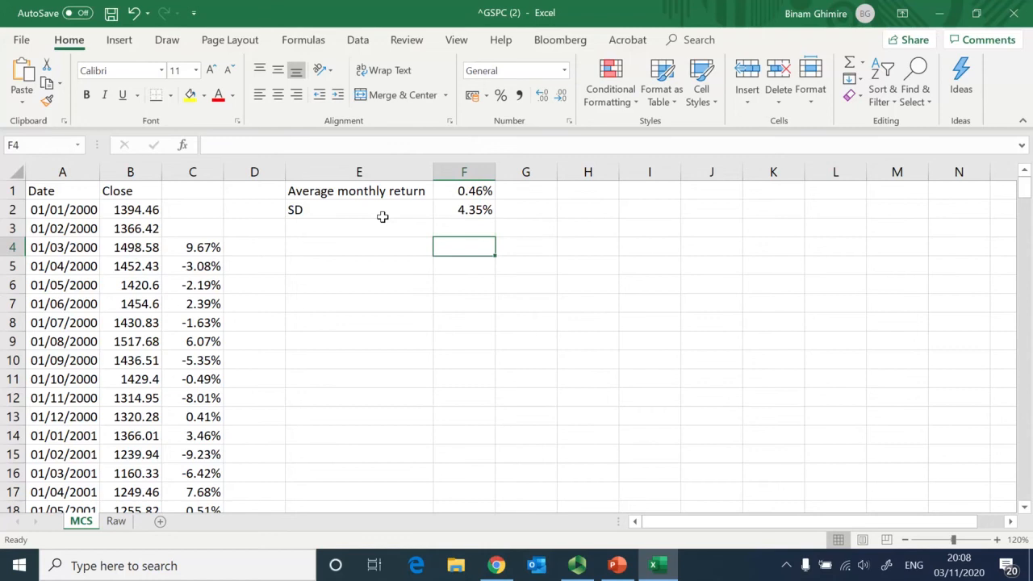
key("Left")
key("Left")
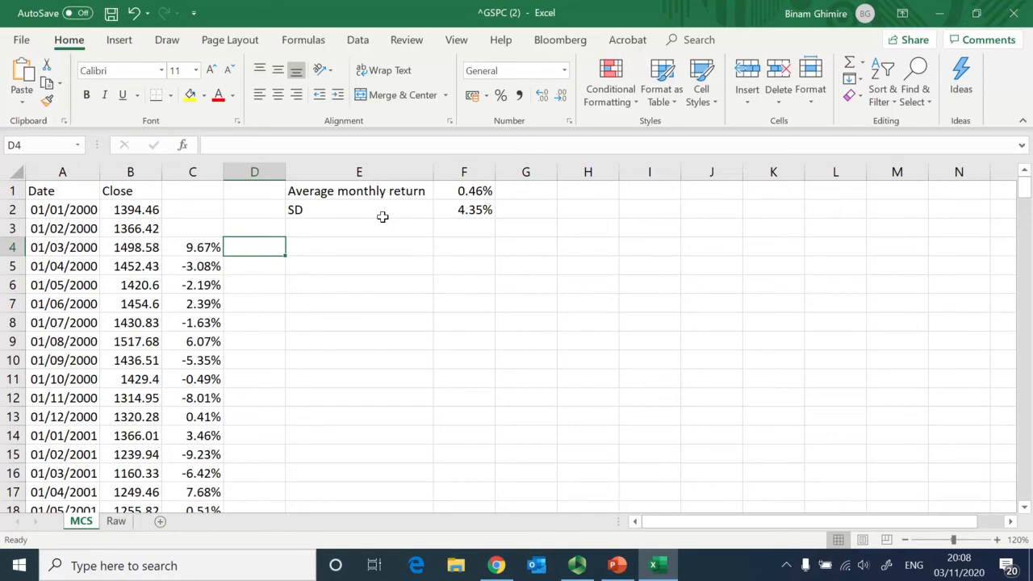
type("Jan")
key("Return")
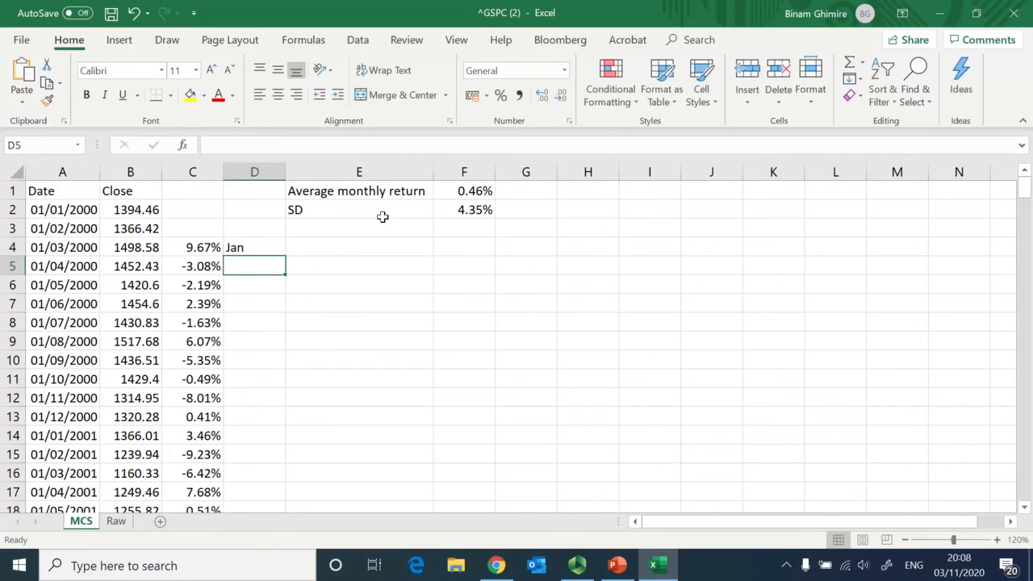
type("Feb")
key("Return")
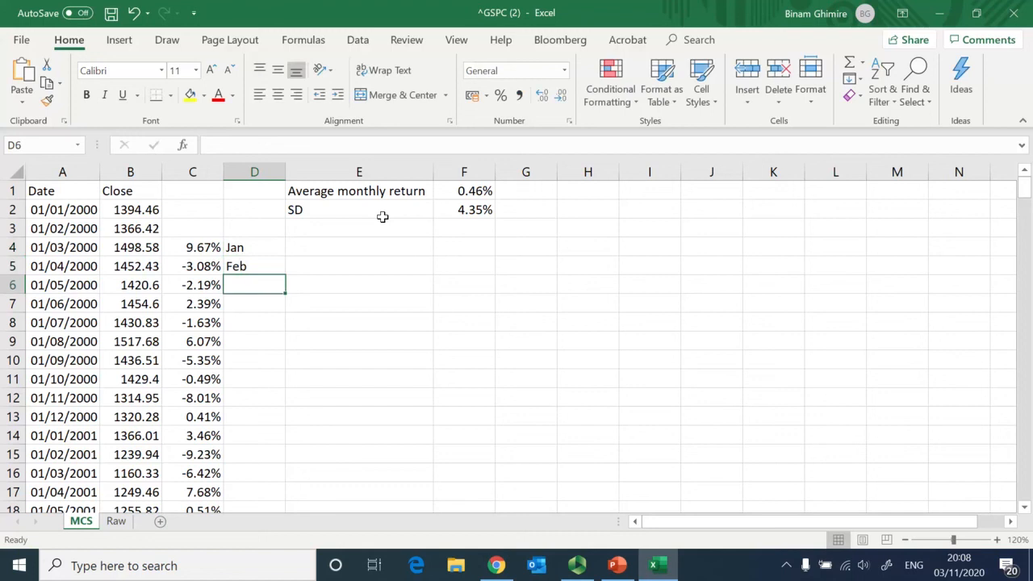
type("Mar")
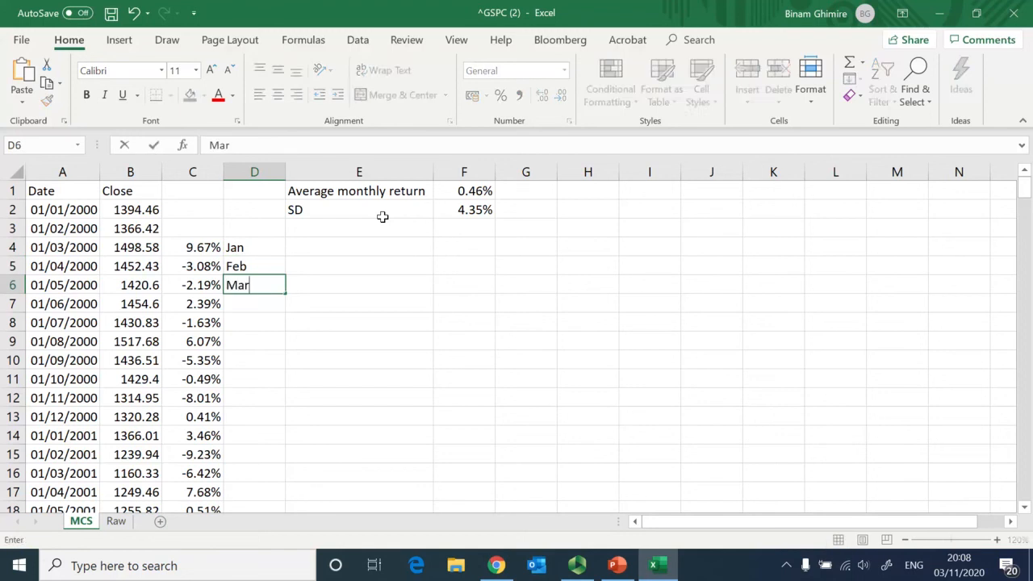
key("Return")
Step: Extend the month series from D4:D6 down to Dec in cell D15
key("Up")
key("Up")
key("Up")
key("shift+Down")
key("shift+Down")
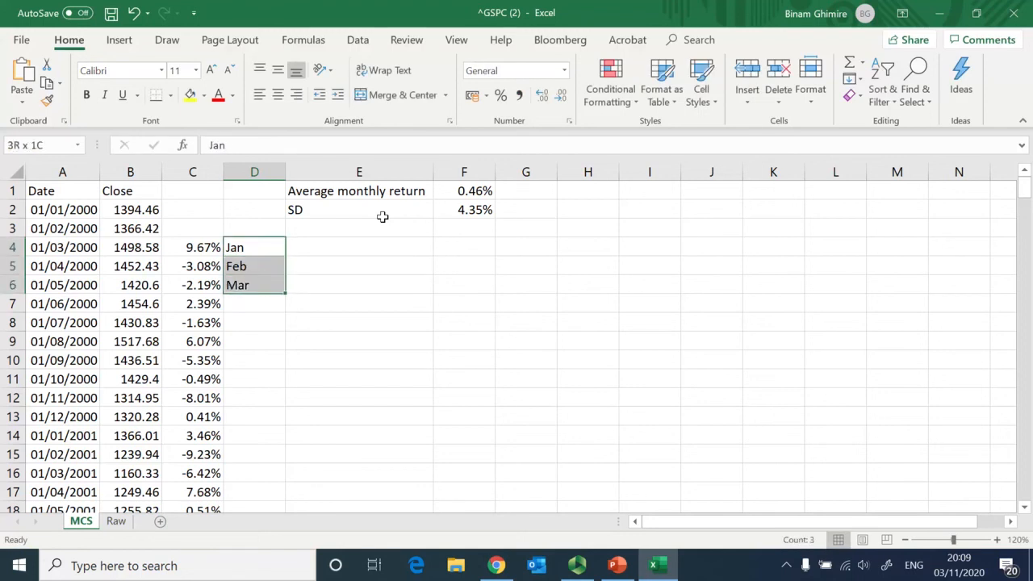
left_click_drag(285, 294, 268, 465)
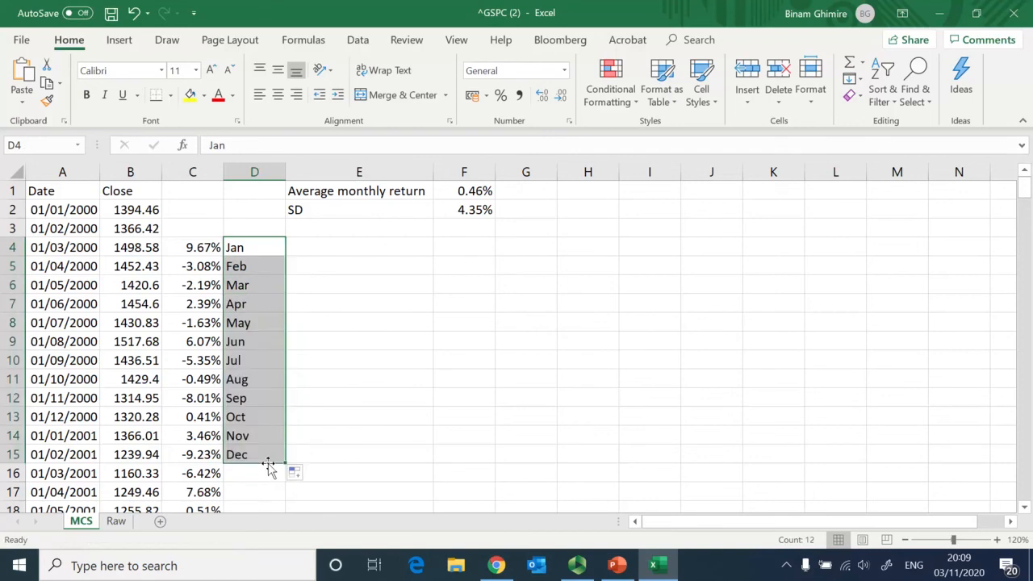
left_click(384, 252)
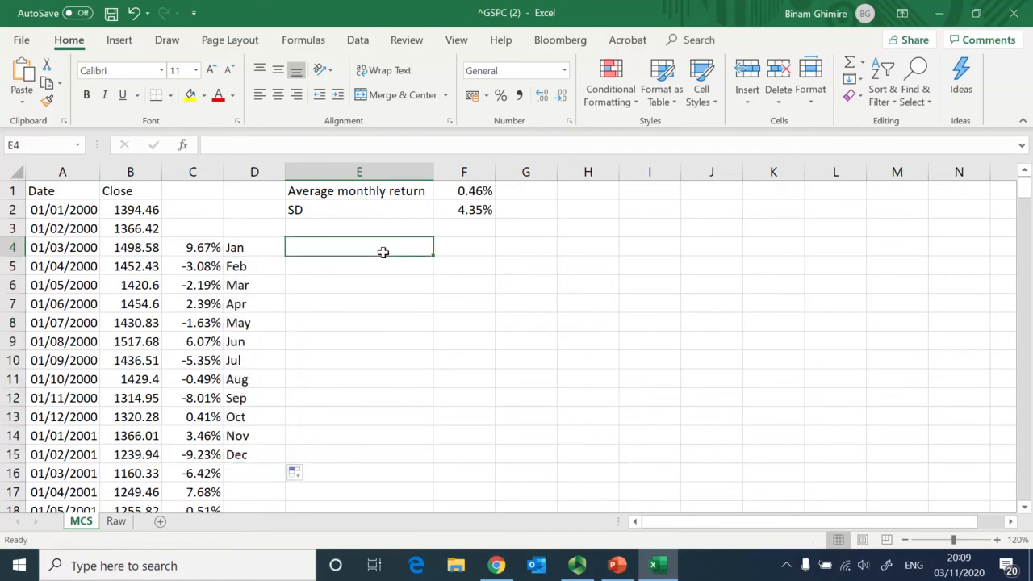
Step: Center the month labels in D4:D15 horizontally and middle-align them vertically, and select cell E4
left_click(256, 251)
key("ctrl+shift+Down")
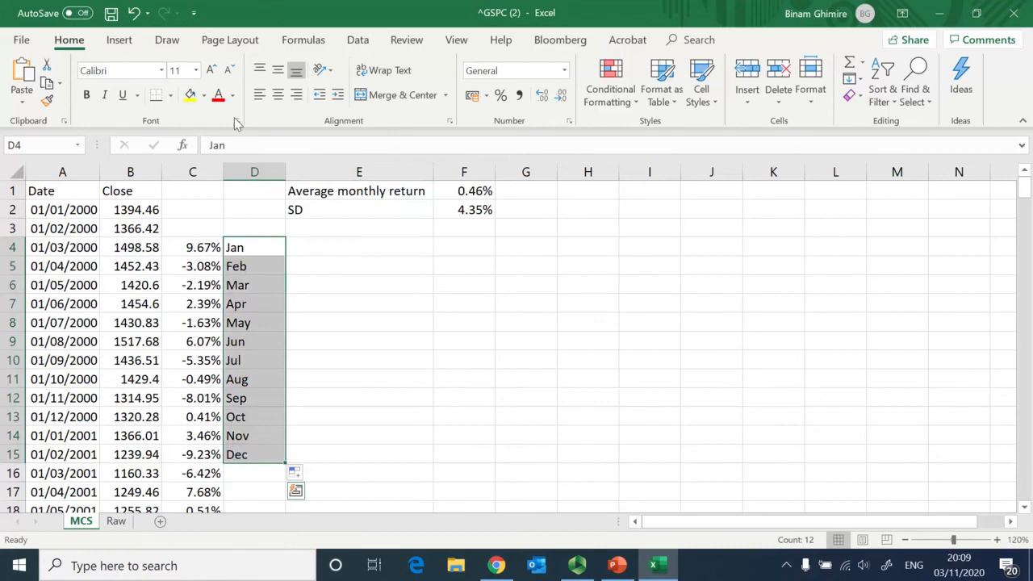
left_click(277, 97)
left_click(279, 72)
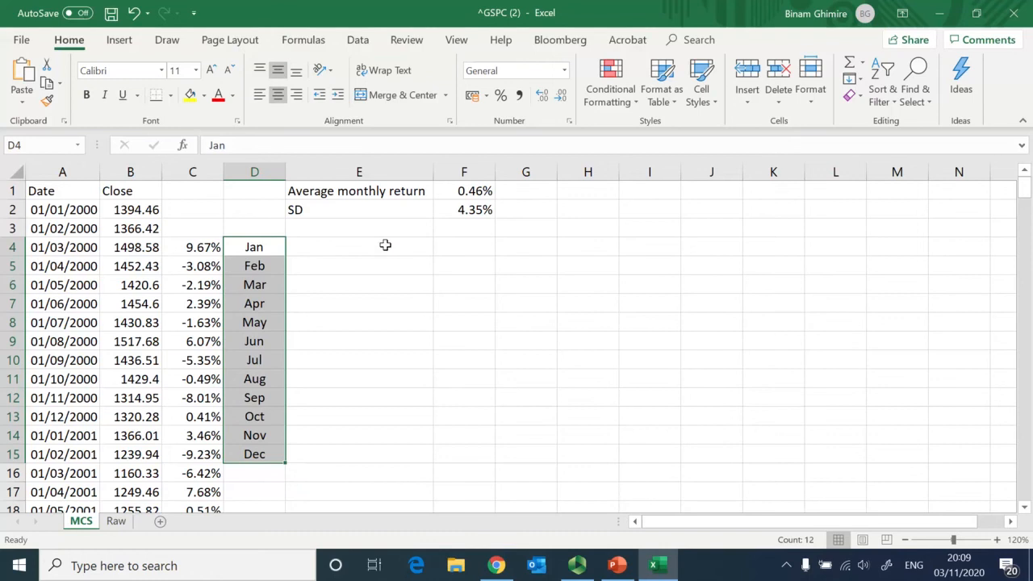
left_click(384, 244)
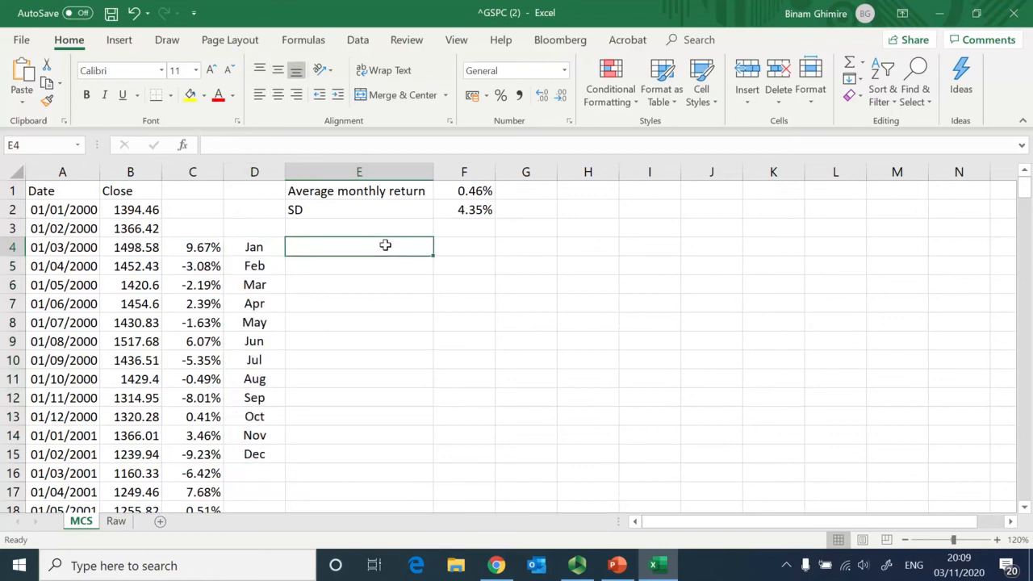
Step: Switch to the PowerPoint presentation and view slide 3, "Monte Carlo Simulation: Foundation", on the rand() function
key("Down")
key("Down")
key("Down")
key("Up")
key("Up")
key("Up")
key("alt+Tab")
key("alt+Tab")
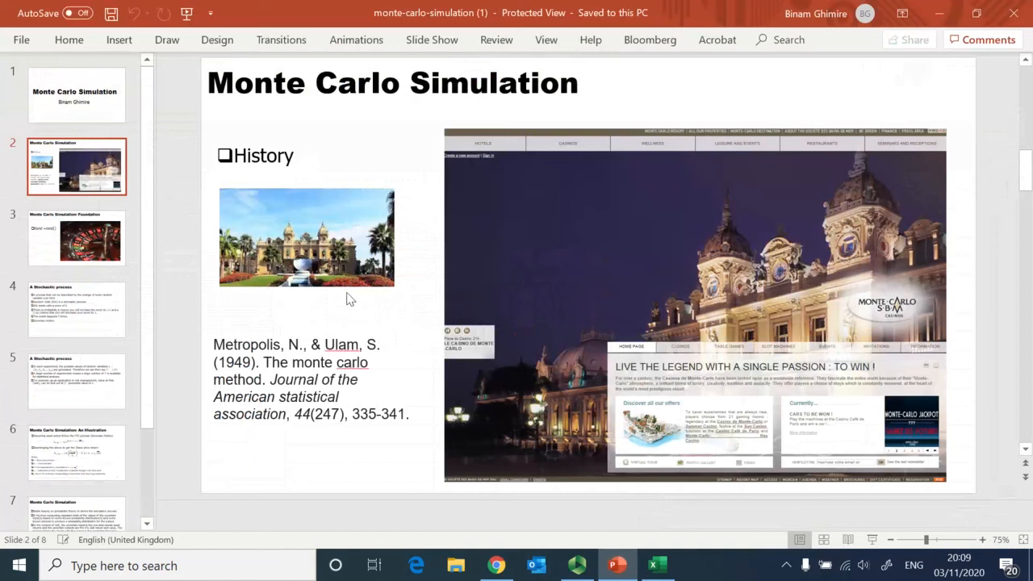
left_click(84, 257)
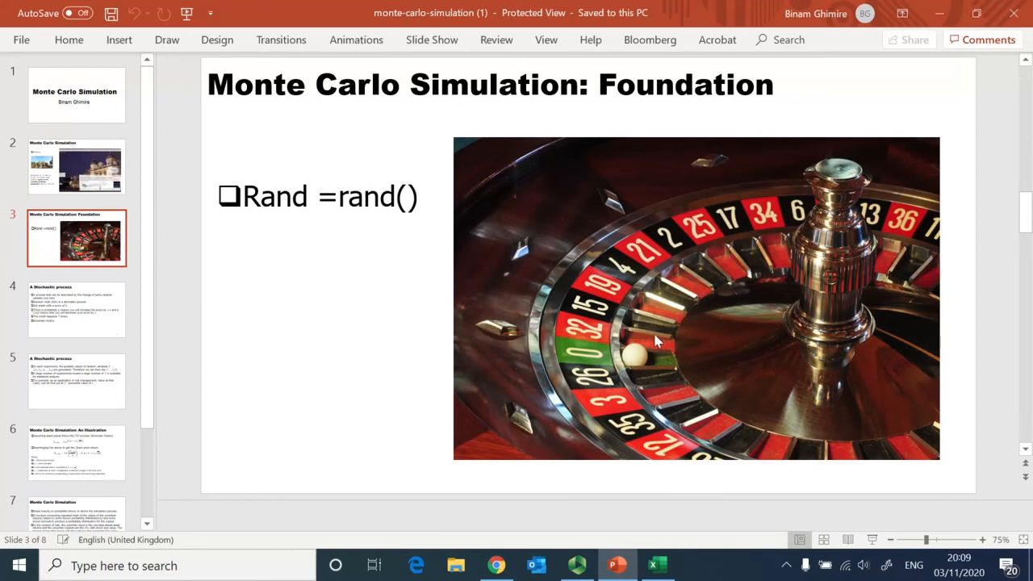
Step: Switch back to the Excel workbook, try the formula =RAND() in cell E4, and clear the cell again
key("alt+Tab")
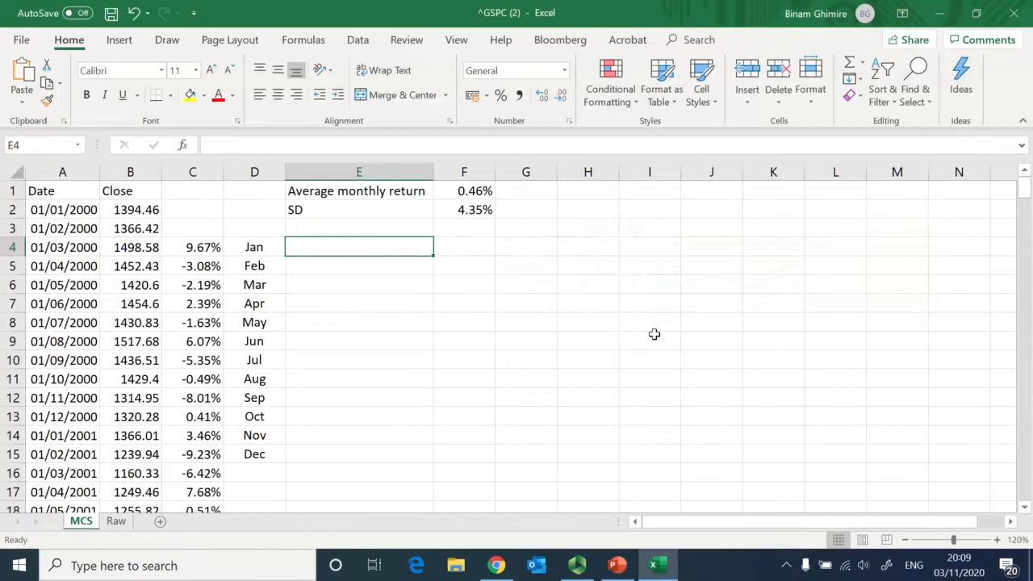
type("=r")
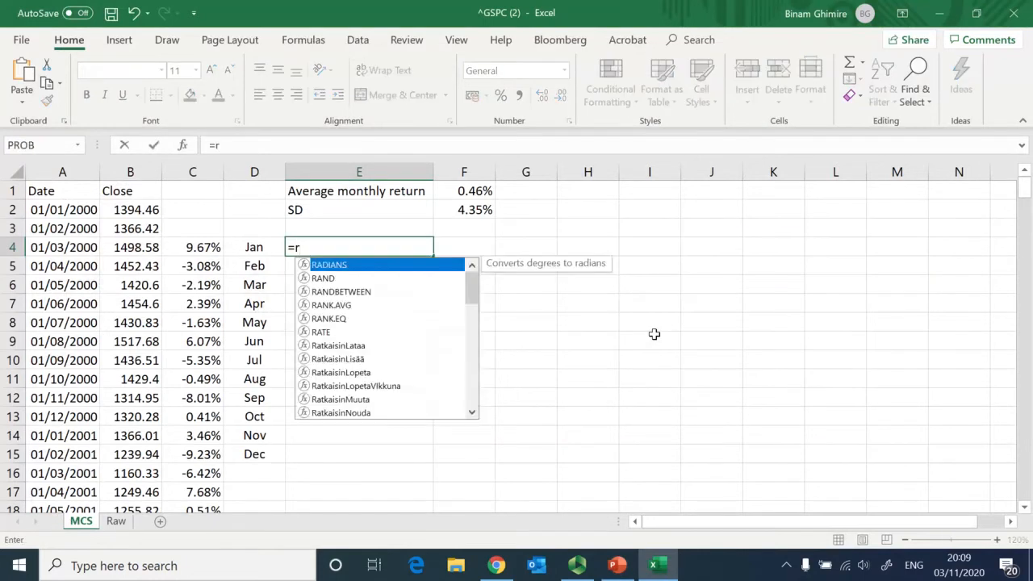
type("and()")
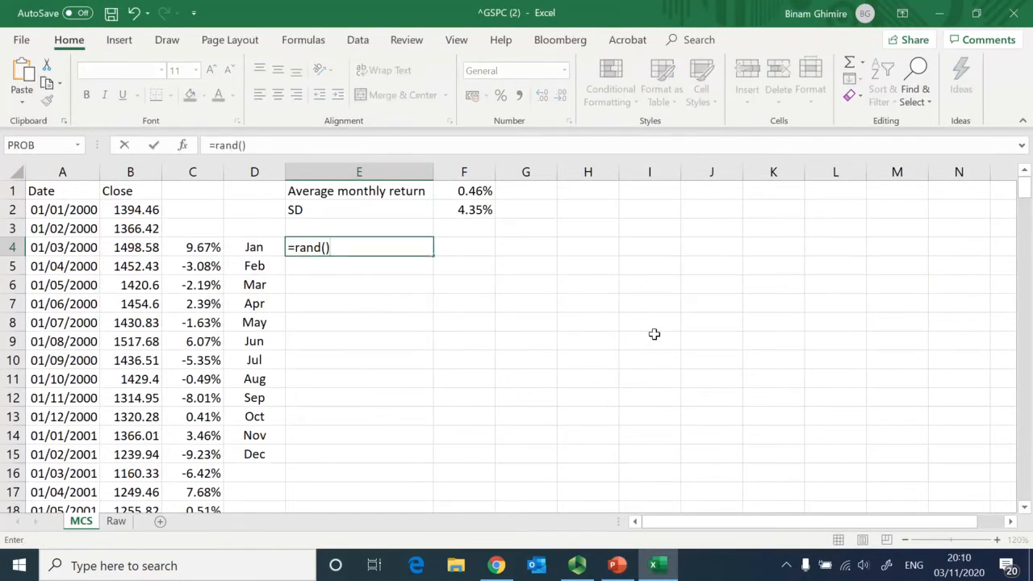
key("Return")
key("Up")
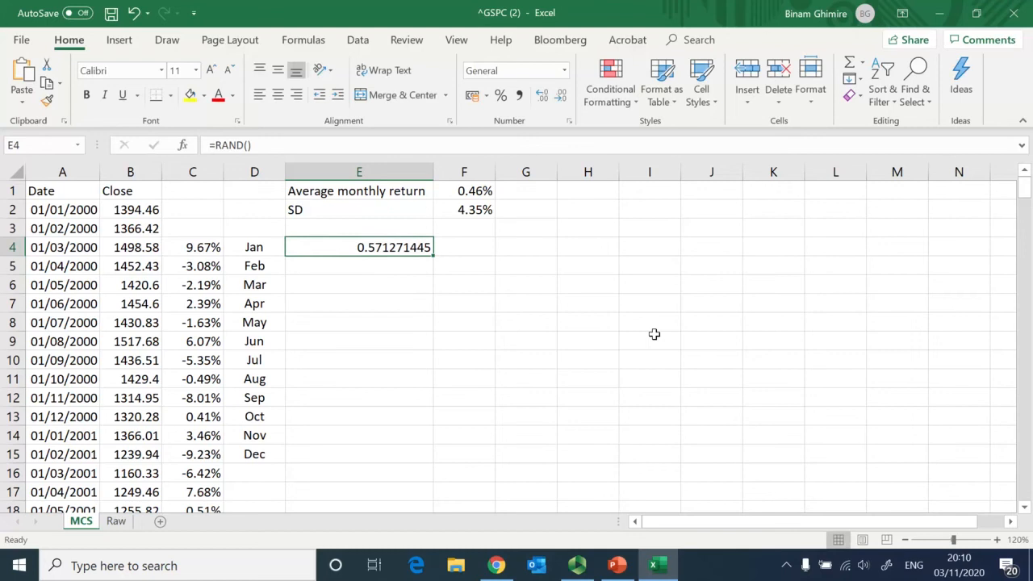
key("F2")
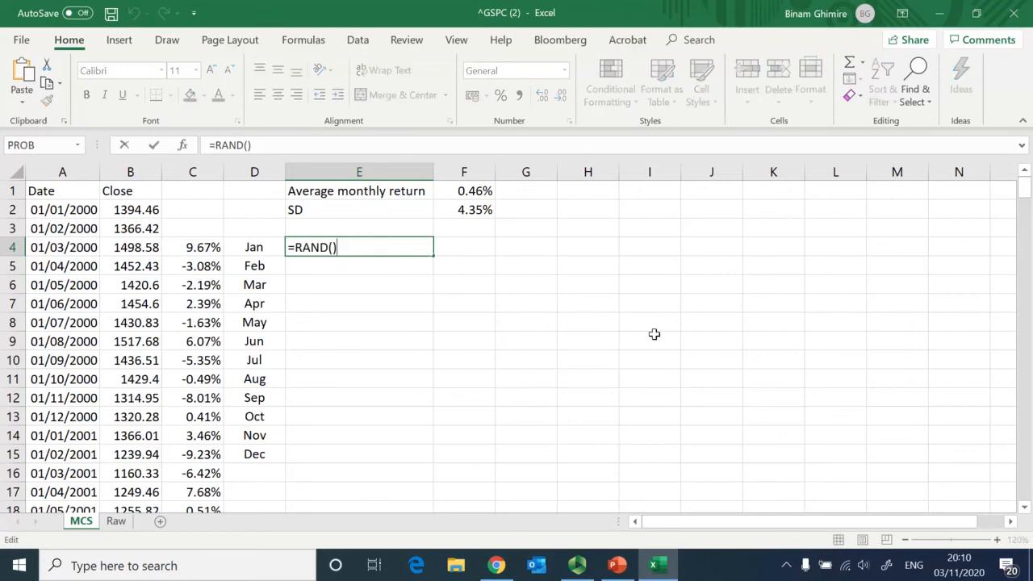
key("Escape")
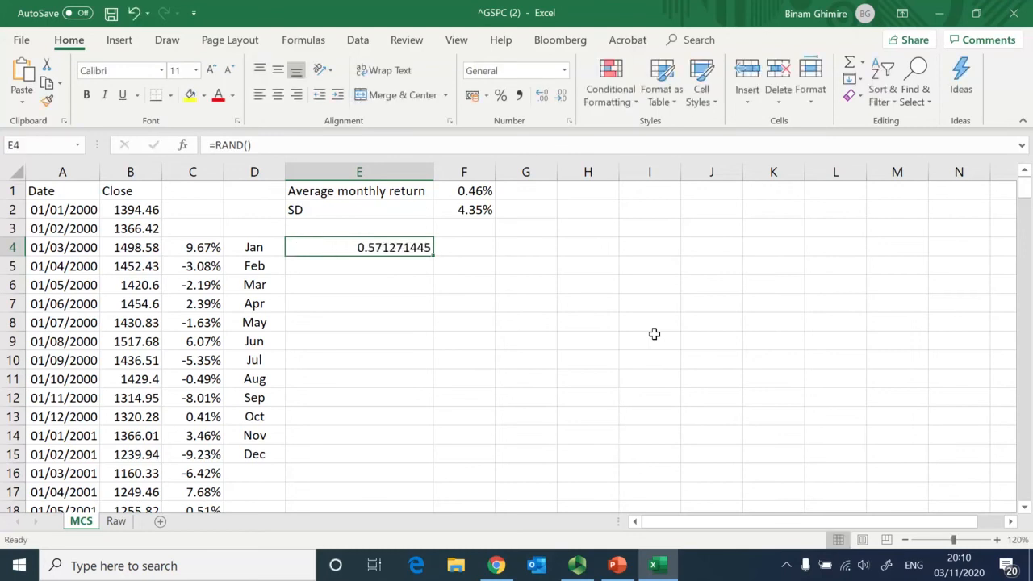
key("Delete")
key("Left")
key("Right")
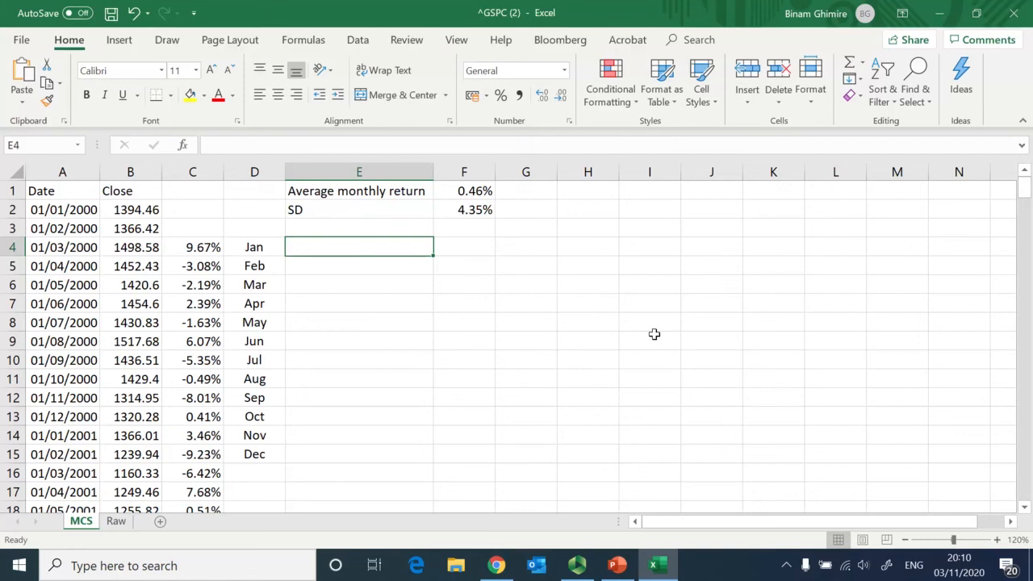
Step: Enter the January return formula =NORMINV(RAND(), $F$1, $F$2) in cell E4
type("=norm")
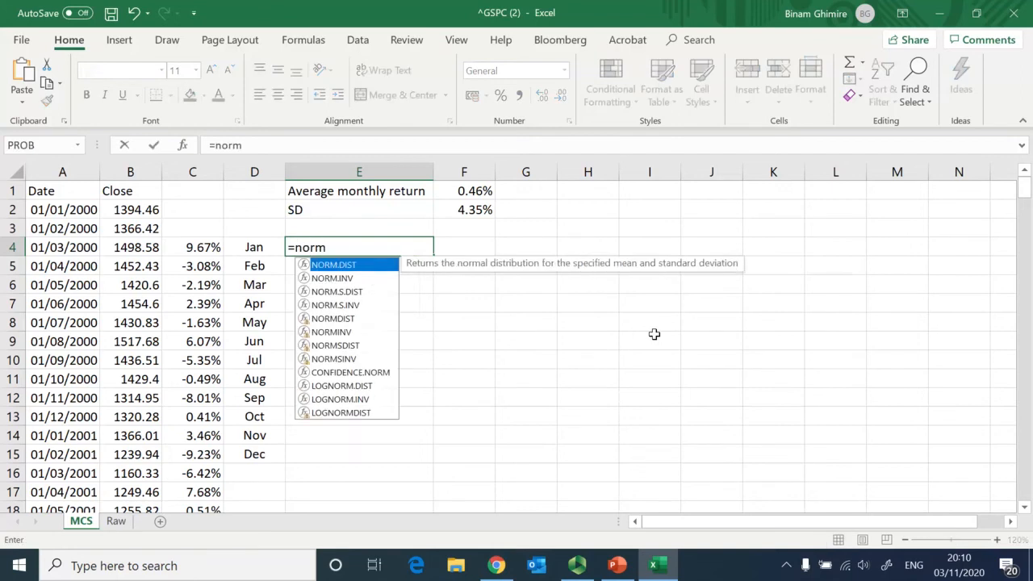
type("inv(")
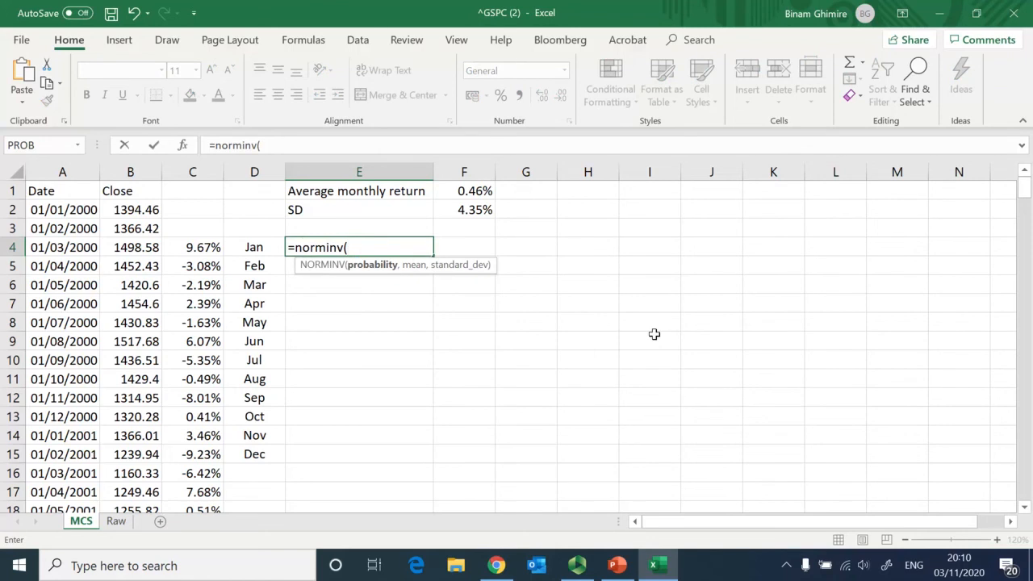
type("rand(),")
key("Up")
key("Up")
key("Up")
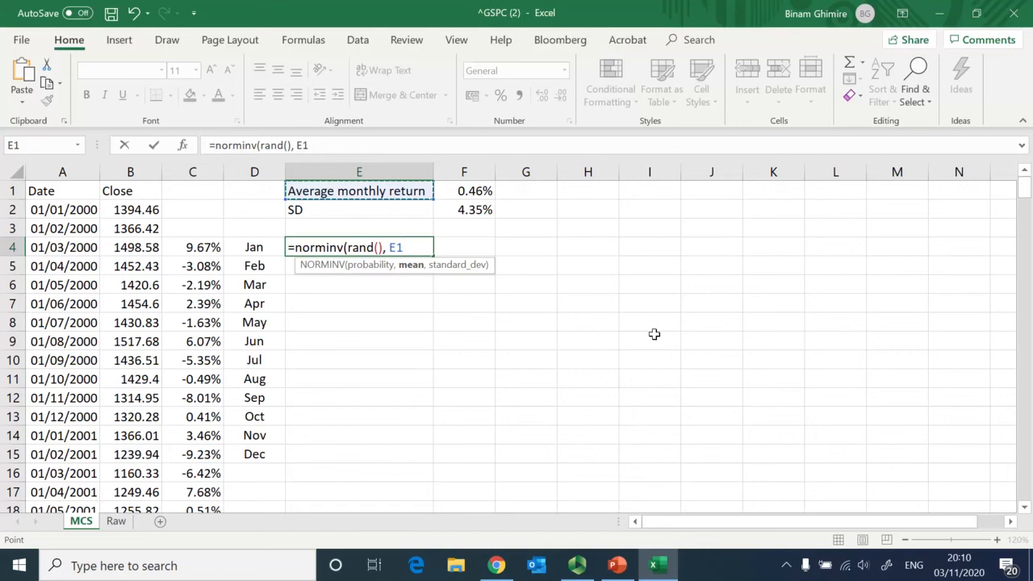
key("Right")
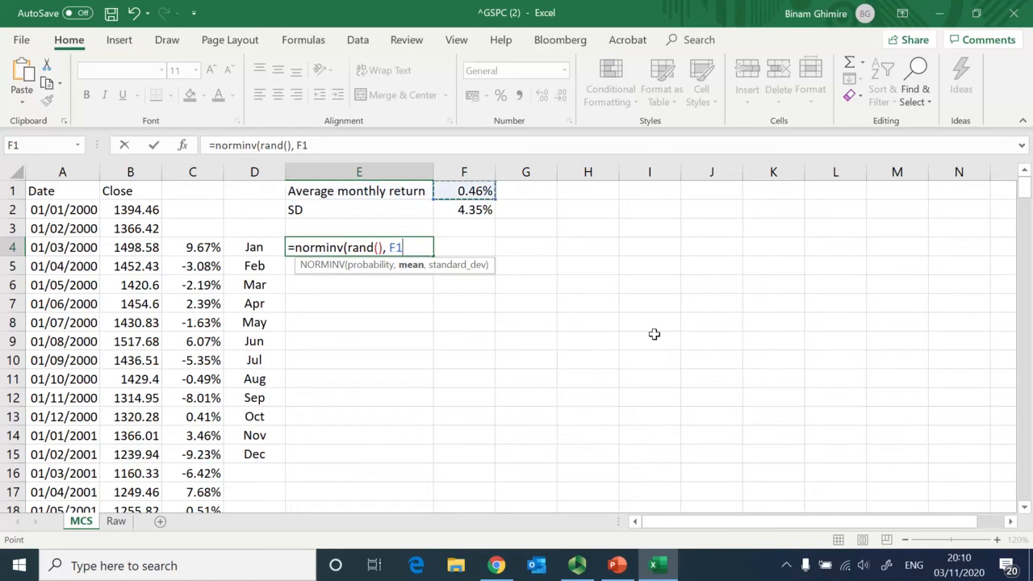
key("F4")
type(",")
key("Up")
key("Up")
key("Right")
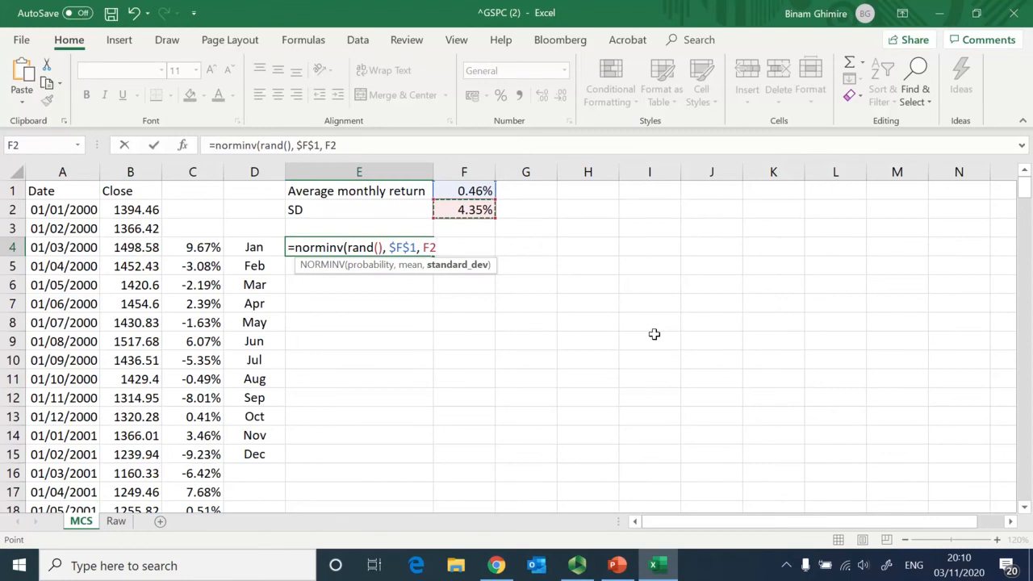
key("F4")
type(")")
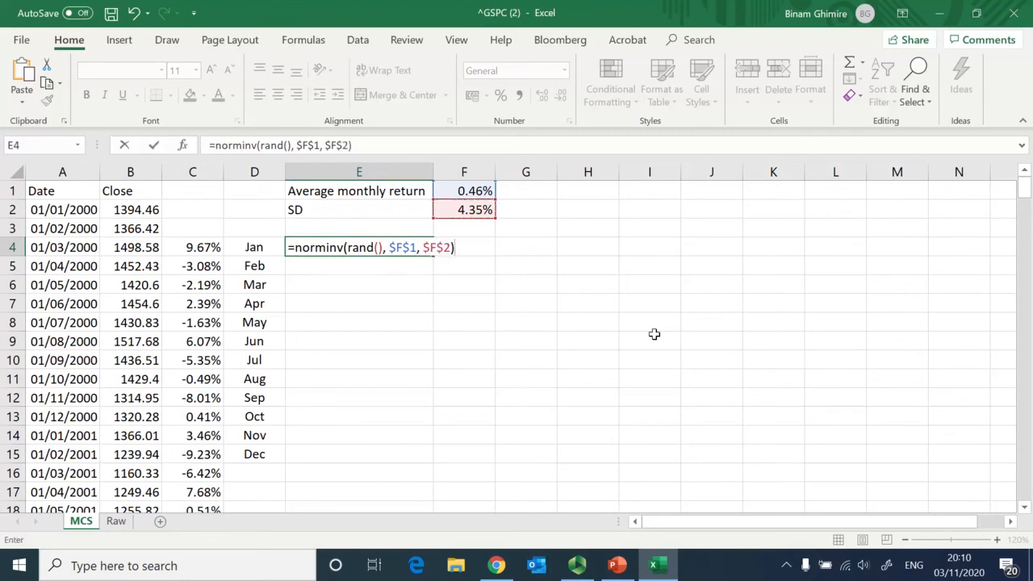
key("Return")
Step: Copy the NORMINV formula from E4 down to E15 for all months through December
key("Up")
key("ctrl+c")
key("shift+Down")
key("shift+Down")
key("shift+Down")
key("shift+Down")
key("shift+Down")
key("shift+Down")
key("shift+Down")
key("shift+Down")
key("shift+Down")
key("shift+Down")
key("shift+Down")
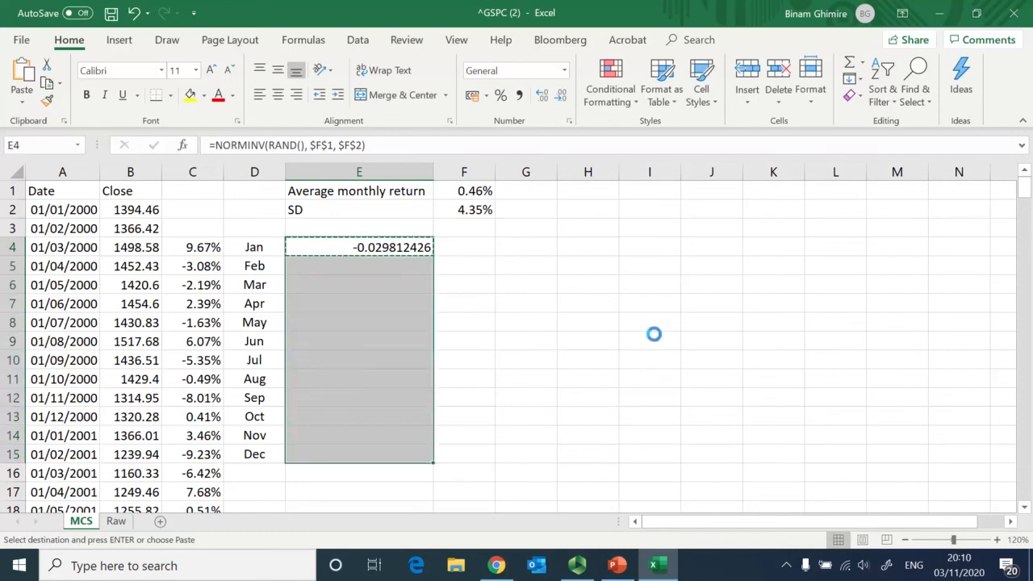
key("Return")
Step: Move the month labels and simulated returns in D4:E15 down one row so they start at D5
key("Right")
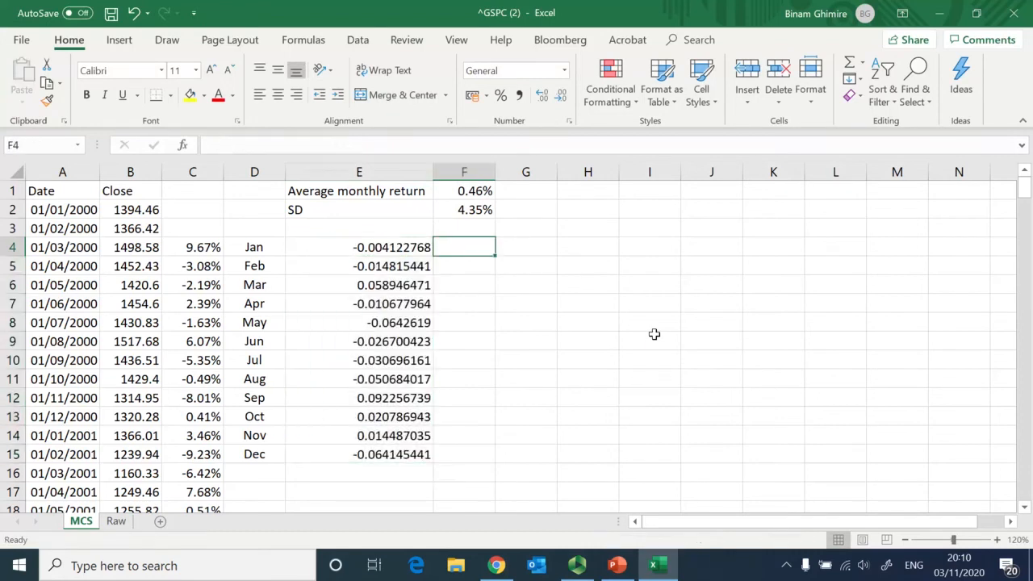
key("Up")
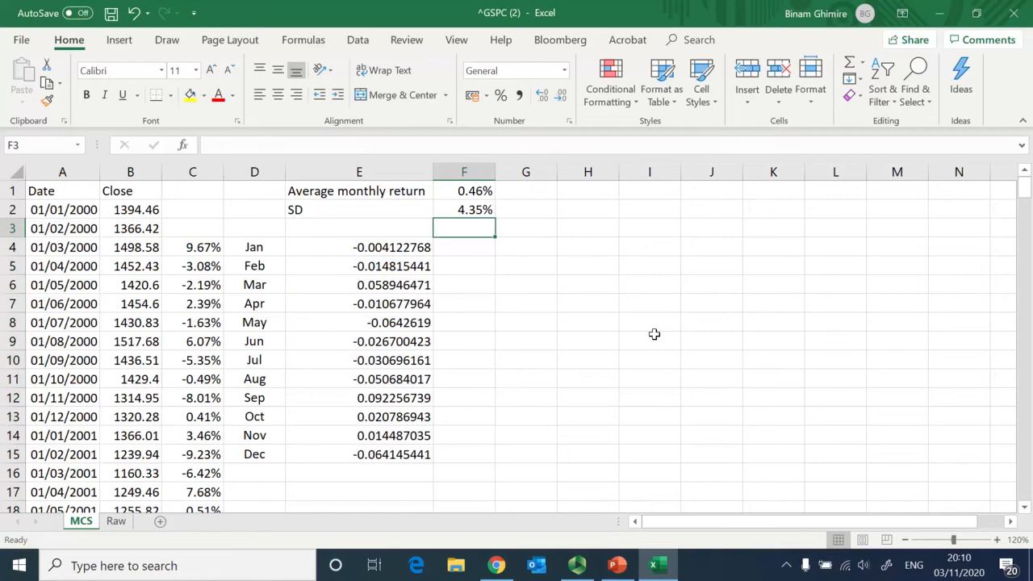
key("Down")
key("Left")
key("Left")
key("shift+Right")
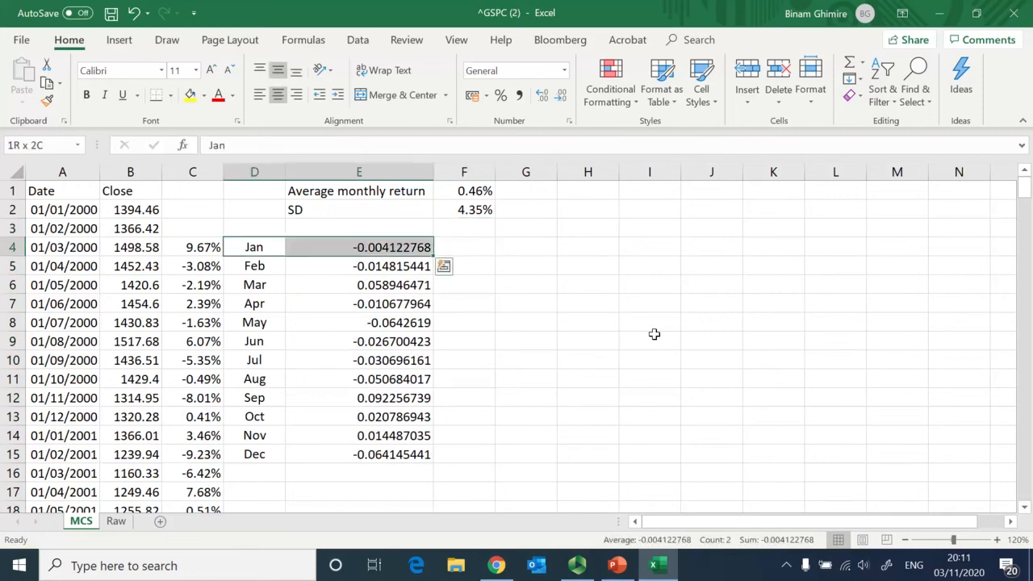
key("ctrl+shift+Down")
key("ctrl+x")
key("Down")
key("Return")
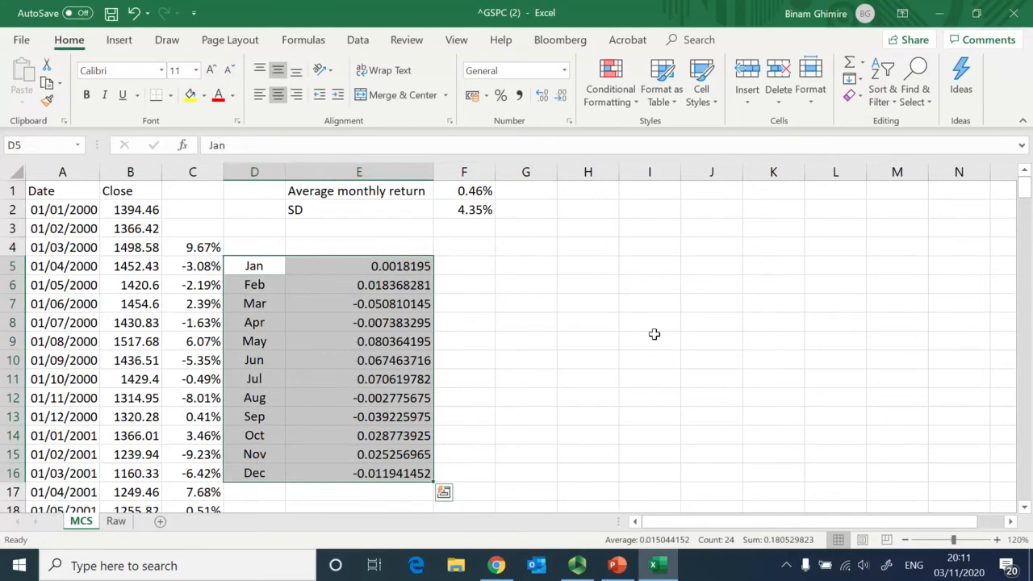
Step: Enter the heading Cumulative in cell F3 and the starting value 1 in F4
key("Up")
key("Right")
key("Right")
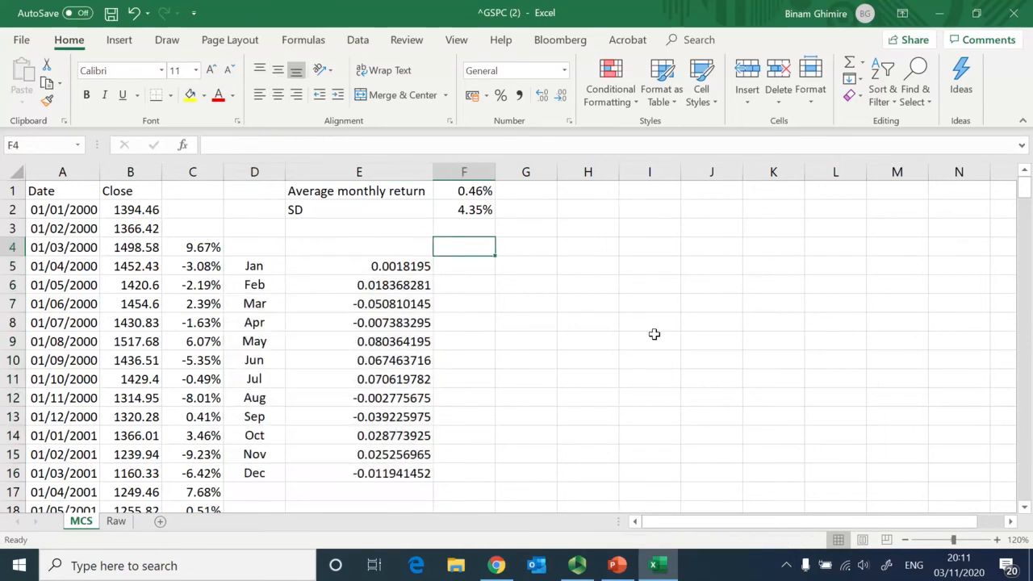
key("Up")
type("Cu")
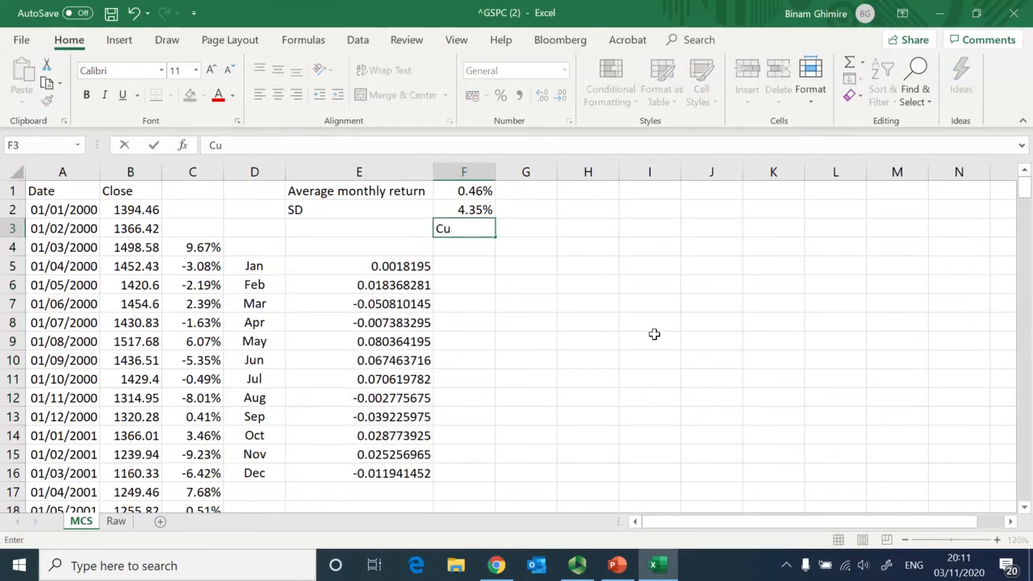
type("mulative")
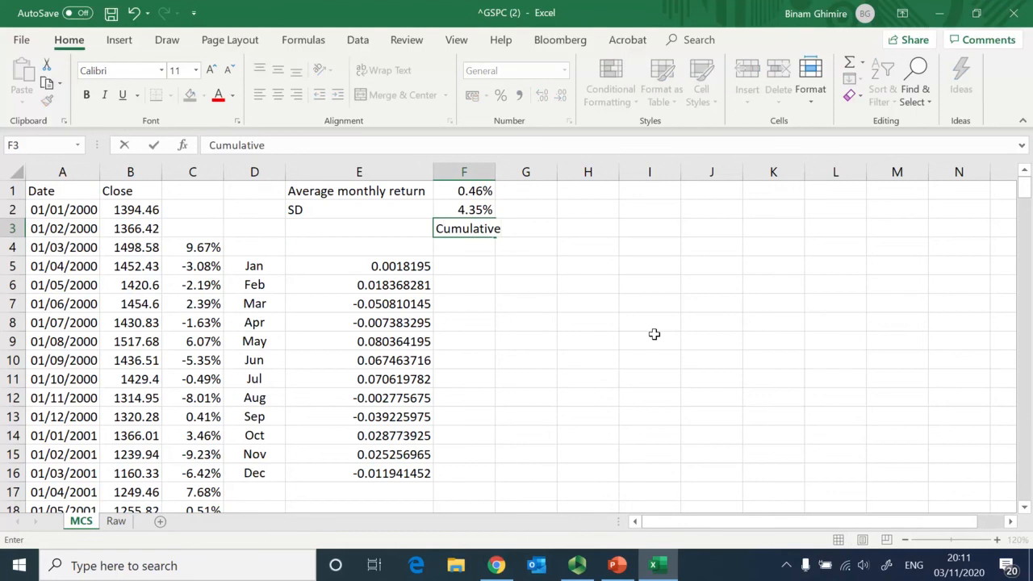
key("Return")
type("1")
key("Return")
Step: Enter the cumulative value formula =F4*(1+E5) for January in cell F5
type("=")
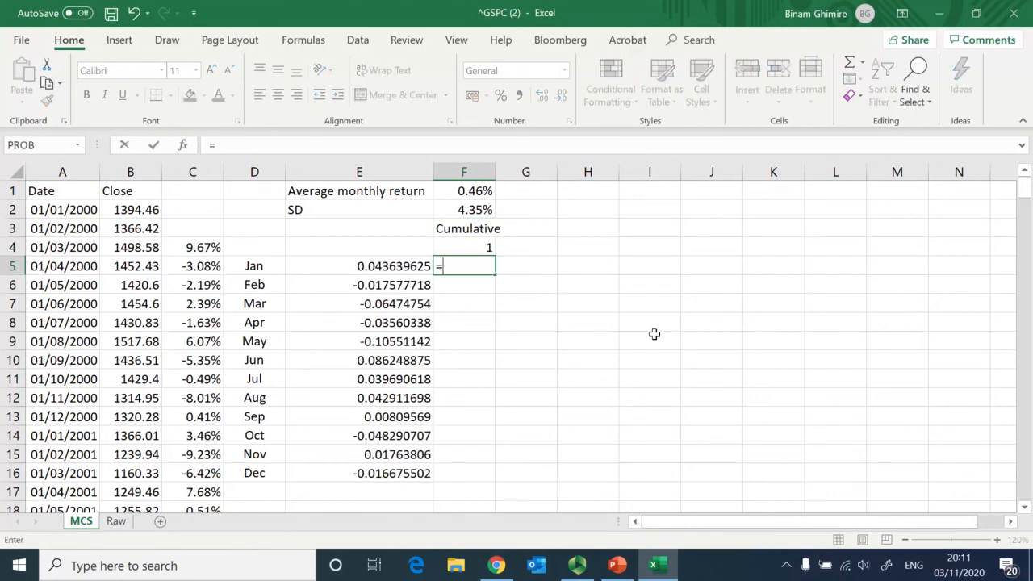
key("Up")
type("*(1+")
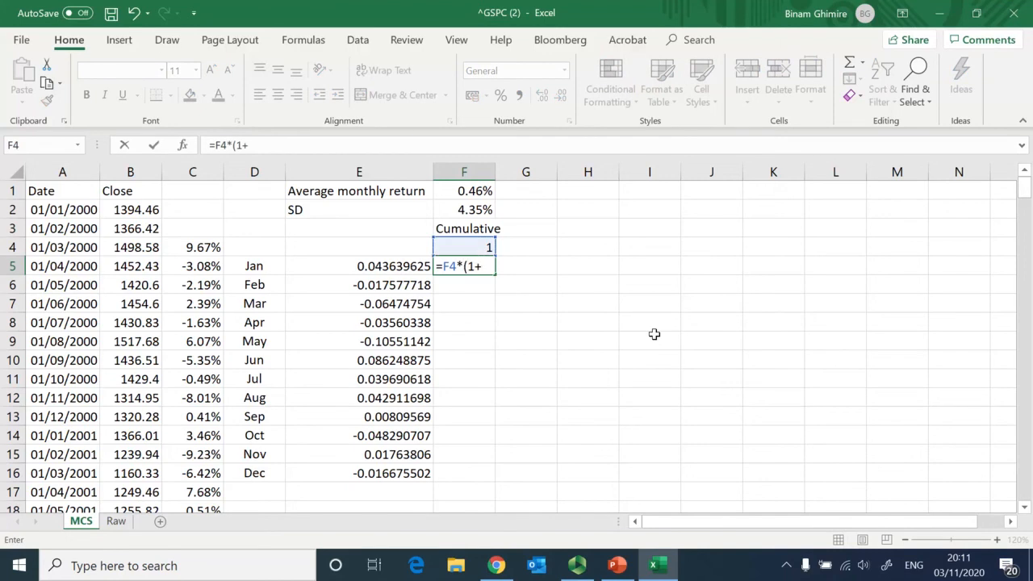
key("Left")
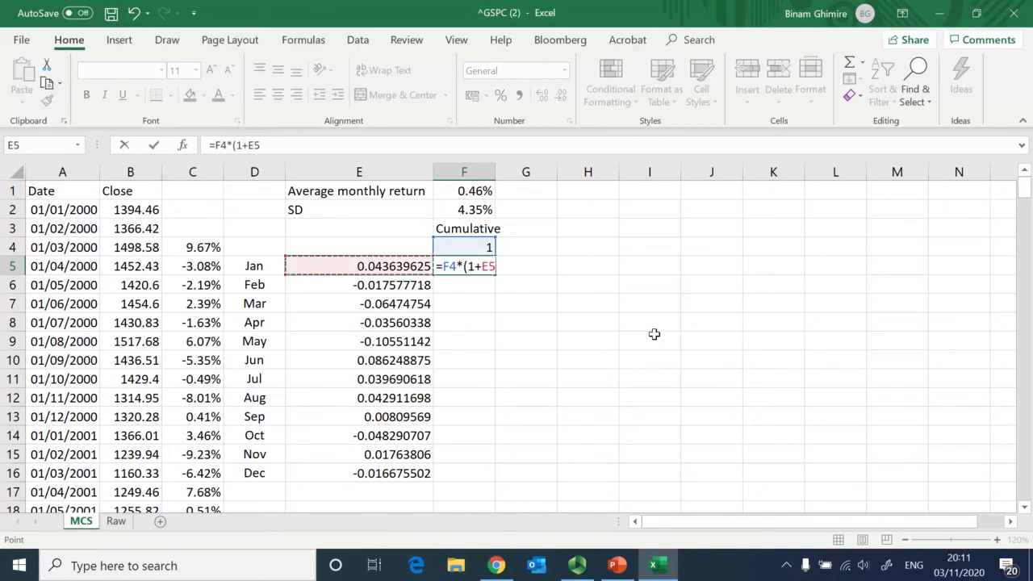
type(")")
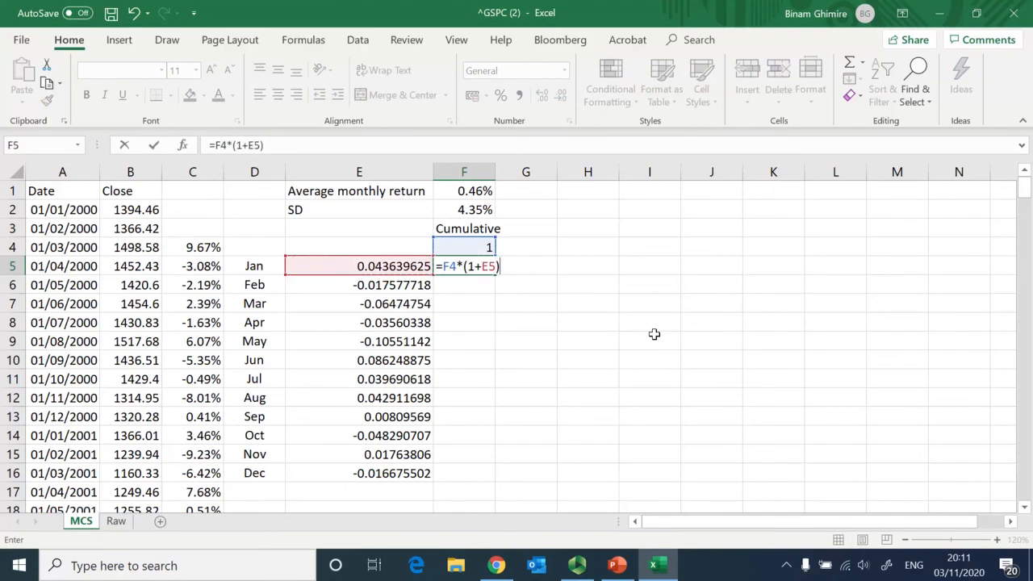
key("Return")
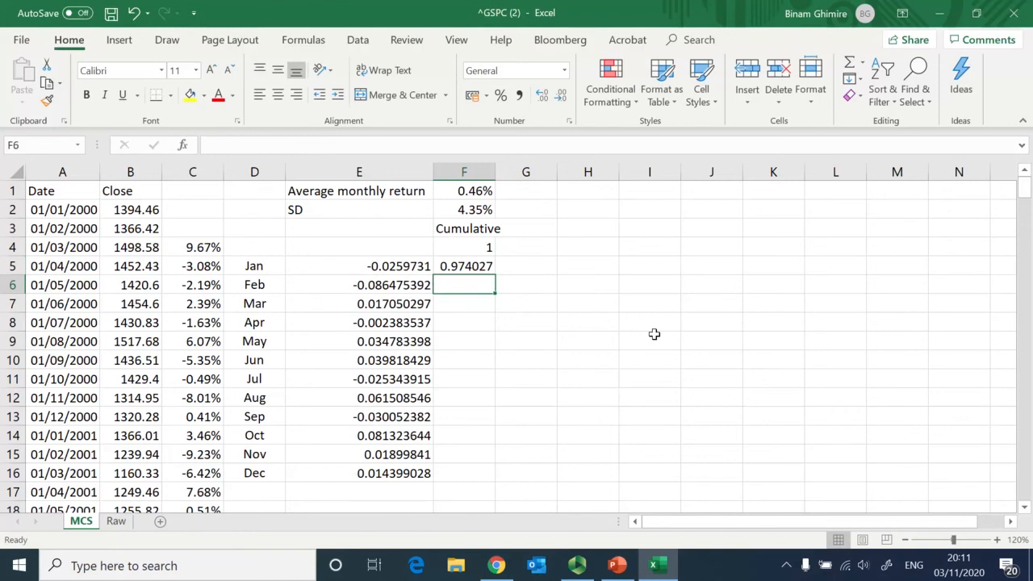
Step: Copy the cumulative formula from F5 into F6 and check its cell references
key("Up")
key("ctrl+c")
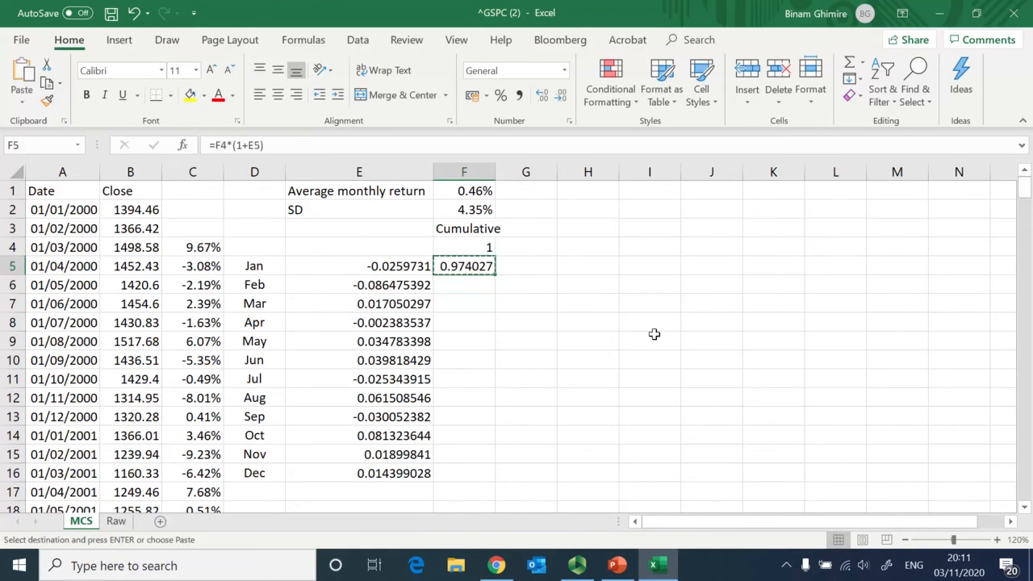
key("Down")
key("ctrl+v")
key("F2")
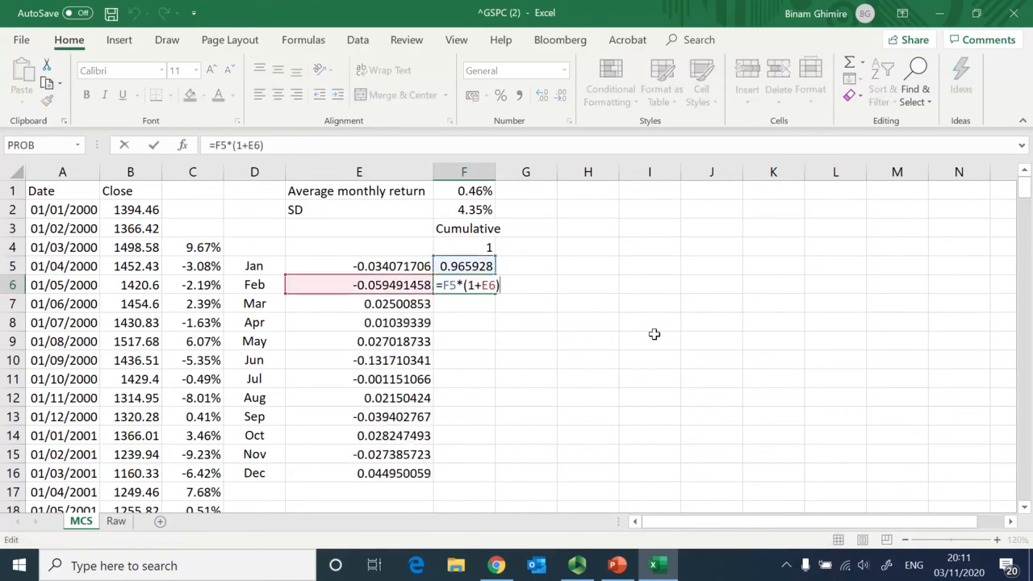
key("Escape")
key("Up")
key("Down")
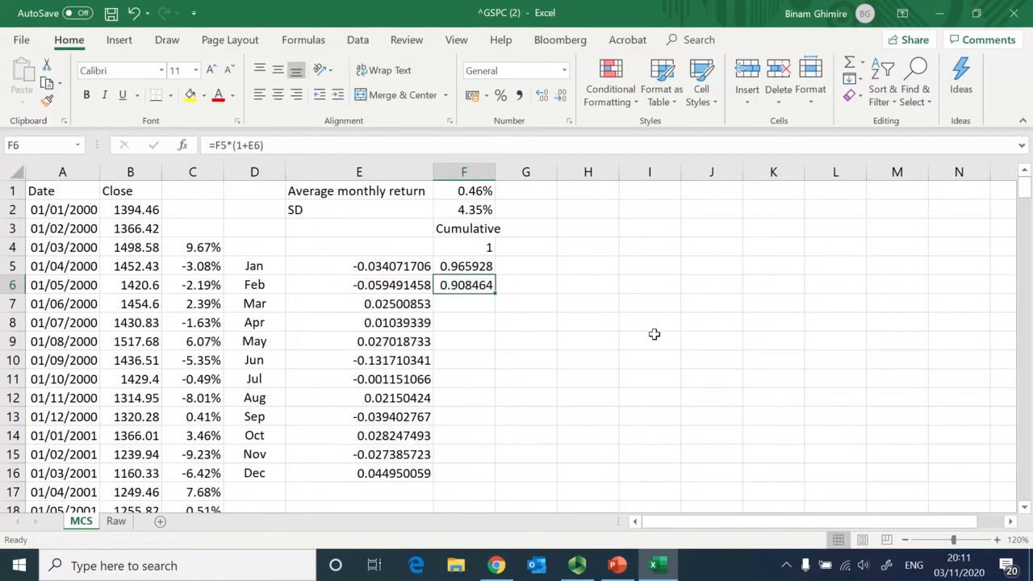
Step: Fill the cumulative formula from F6 down to the December row, F16
key("ctrl+c")
key("shift+Down")
key("shift+Down")
key("shift+Down")
key("shift+Down")
key("shift+Down")
key("shift+Down")
key("shift+Down")
key("shift+Down")
key("shift+Down")
key("shift+Down")
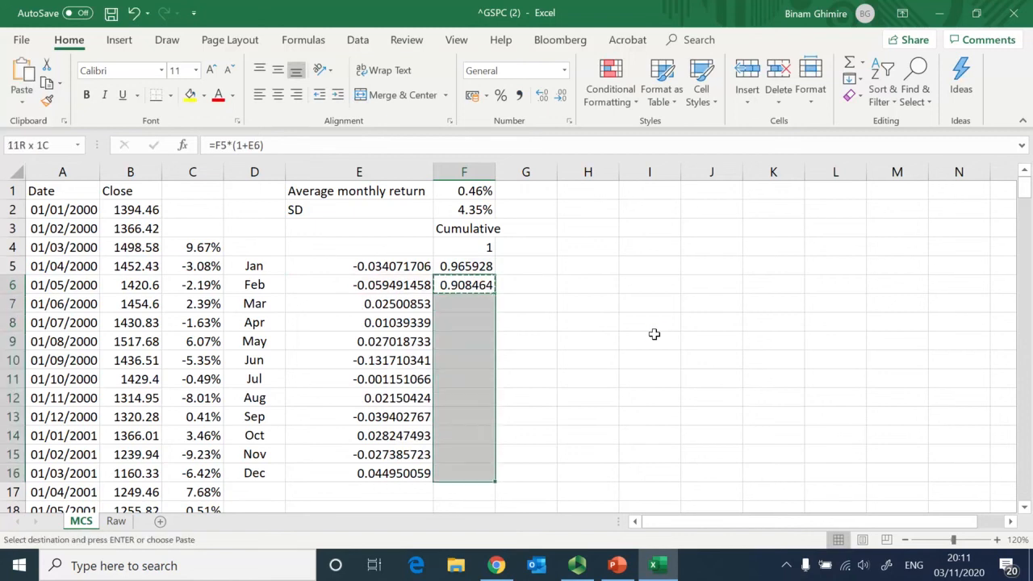
key("Return")
Step: Calculate the overall yearly return in cell F17, below the December value, with the formula =F16-1
key("Down")
key("Down")
key("Down")
key("Down")
key("Down")
key("Down")
key("Down")
key("Down")
key("Down")
key("Down")
key("Down")
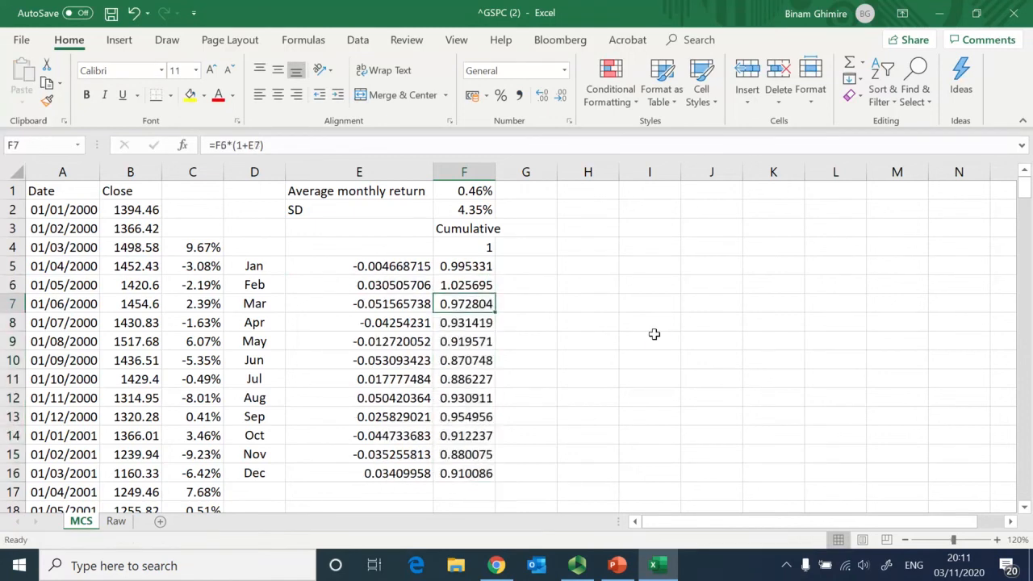
type("=")
key("Up")
type("-1")
key("Return")
key("Up")
key("Left")
key("Right")
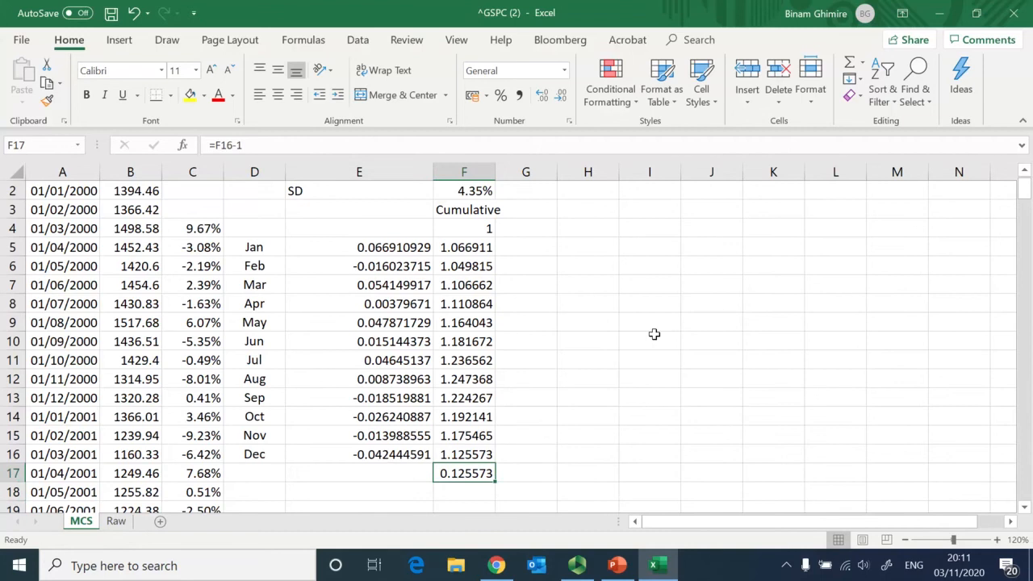
Step: Set the starting cumulative value in cell F4 to 100
key("Up")
key("Up")
key("Up")
key("Up")
key("Up")
key("Up")
key("Up")
key("Up")
key("Up")
key("Up")
key("Up")
key("Up")
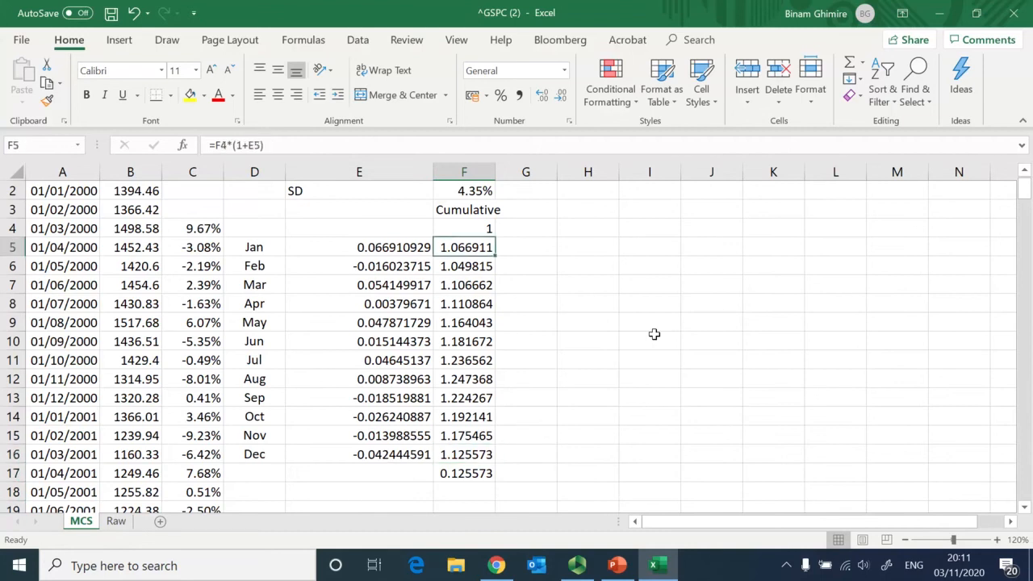
key("Up")
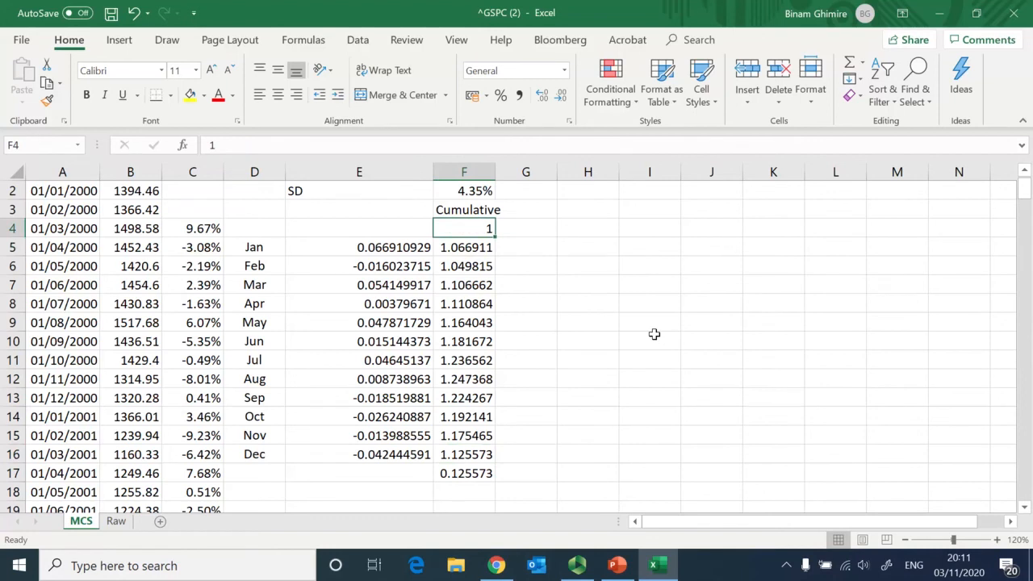
type("100")
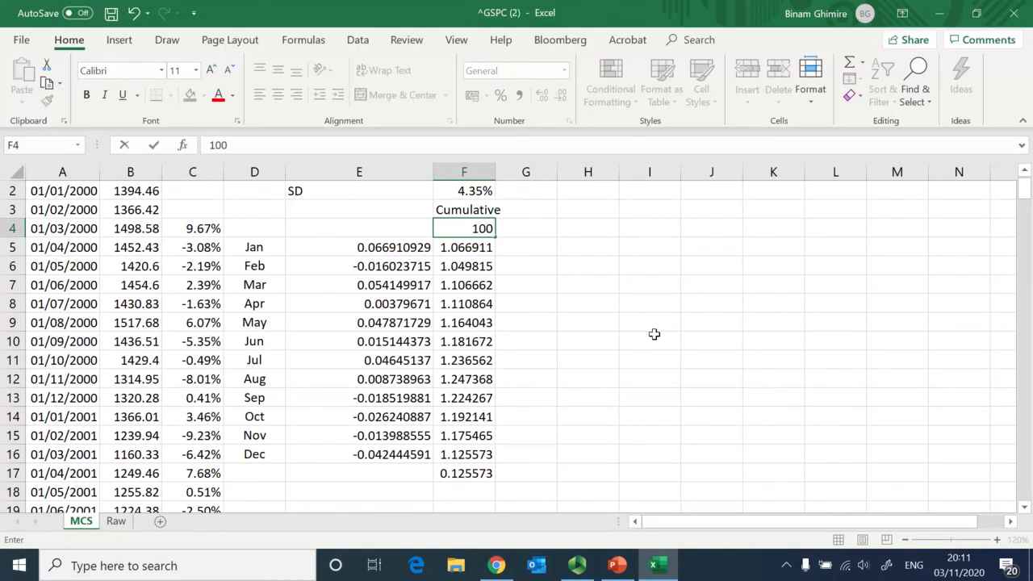
key("Return")
Step: Replace the yearly return formula in cell F17 with =F16 and highlight the cell in yellow
key("ctrl+Down")
key("Delete")
key("Up")
key("Down")
key("Up")
key("Down")
type("=")
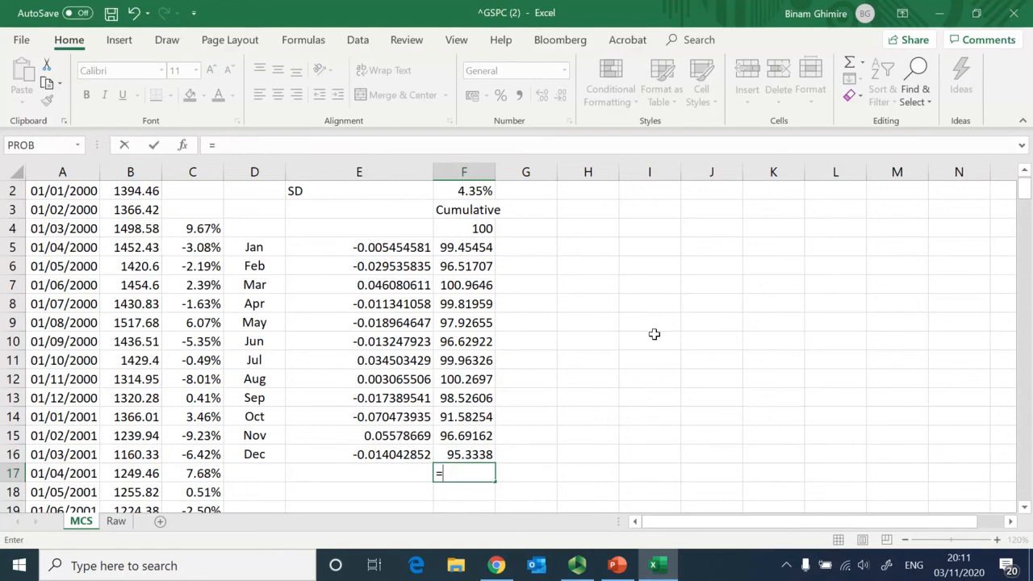
key("Up")
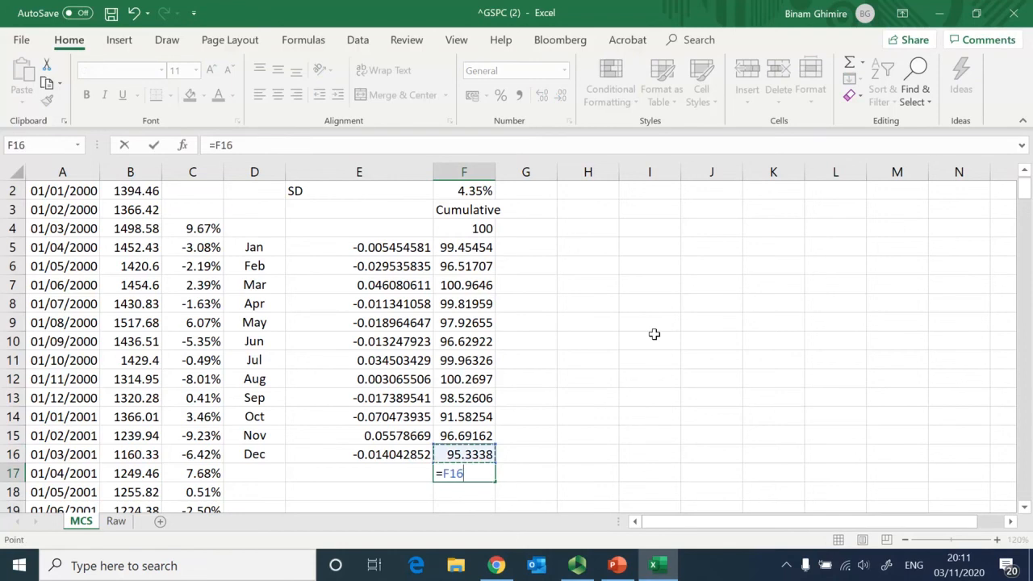
key("Return")
key("Up")
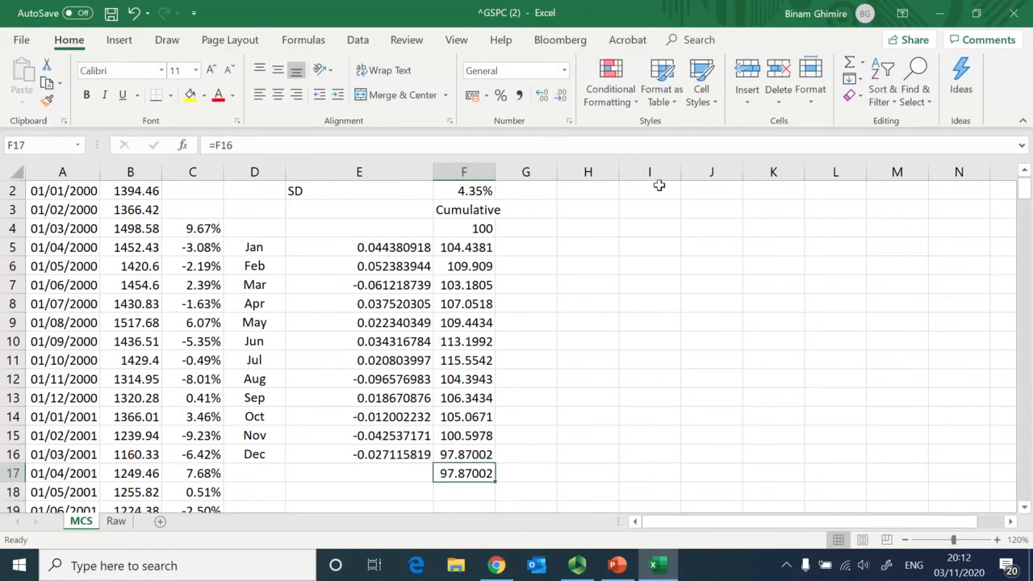
left_click(188, 95)
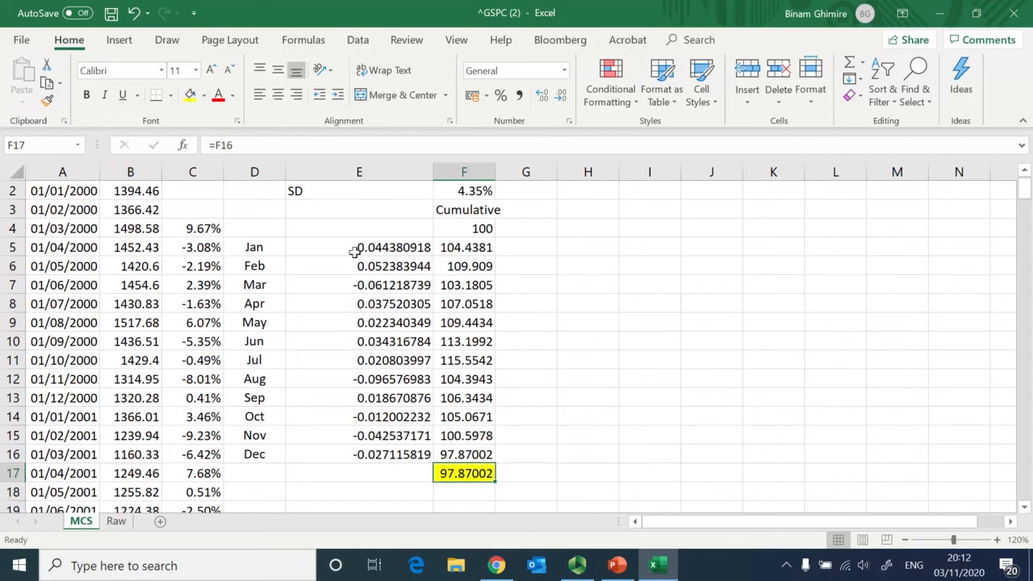
Step: Label the block as simulation number 1 in cell D4, above the January row
left_click(586, 375)
key("Left")
key("Left")
key("Left")
key("Left")
key("Up")
key("Up")
key("Up")
key("Up")
key("Up")
key("Up")
key("Up")
key("Up")
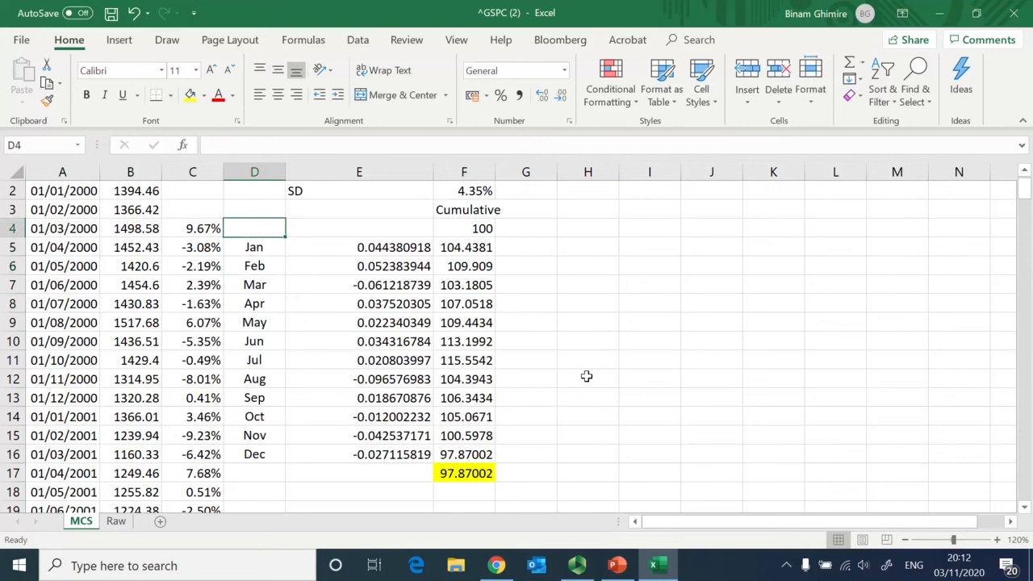
type("1")
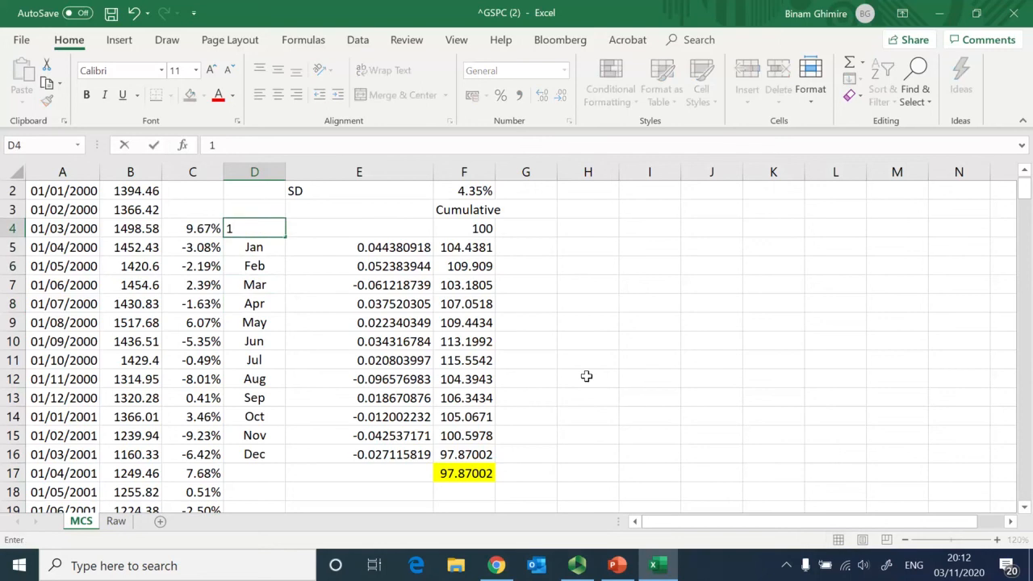
key("Right")
key("Right")
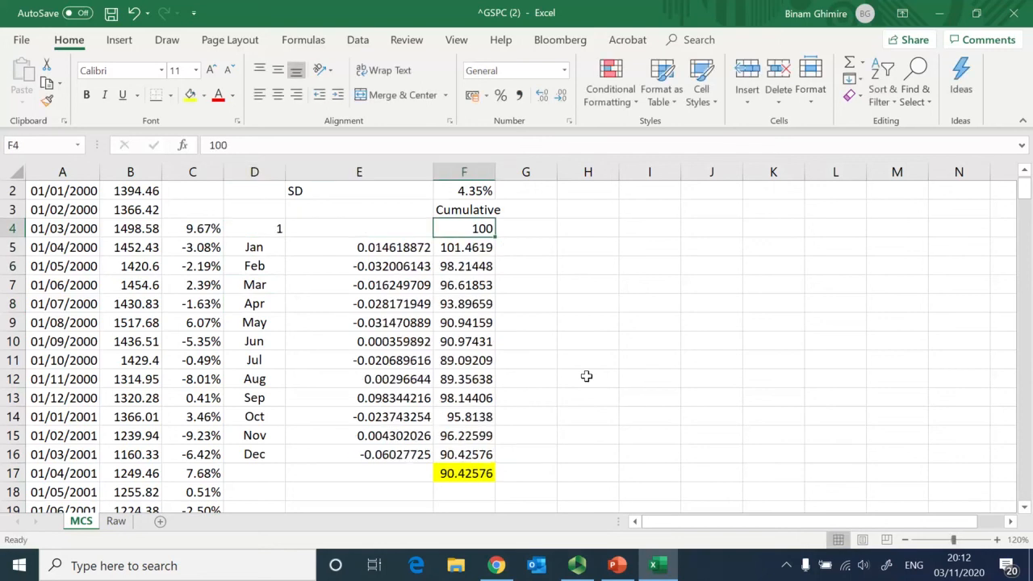
Step: Examine the year-end value in F17, the NORMINV formula in E5, and the average return and standard deviation cells it references
key("Left")
key("Right")
key("ctrl+Down")
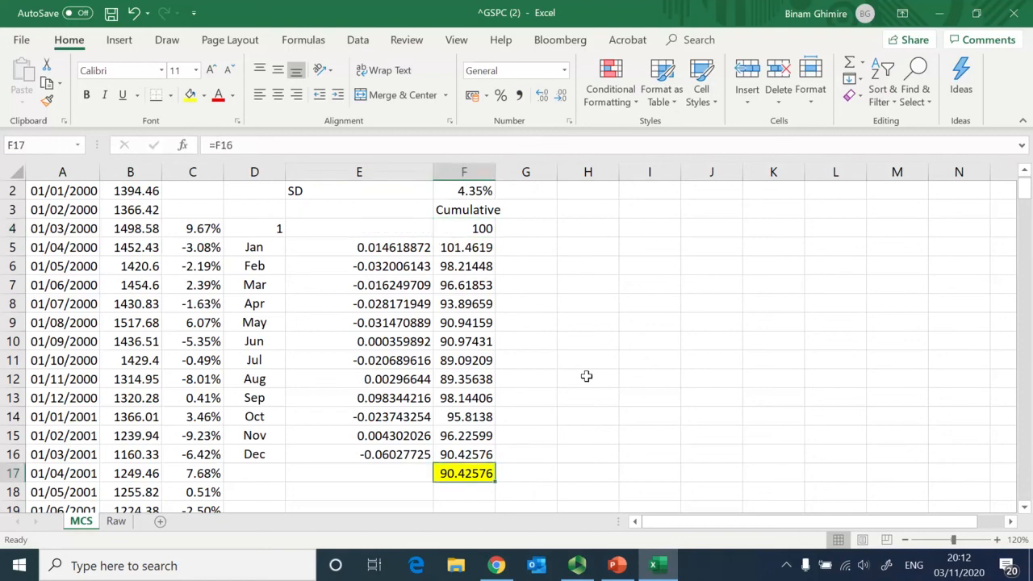
key("Up")
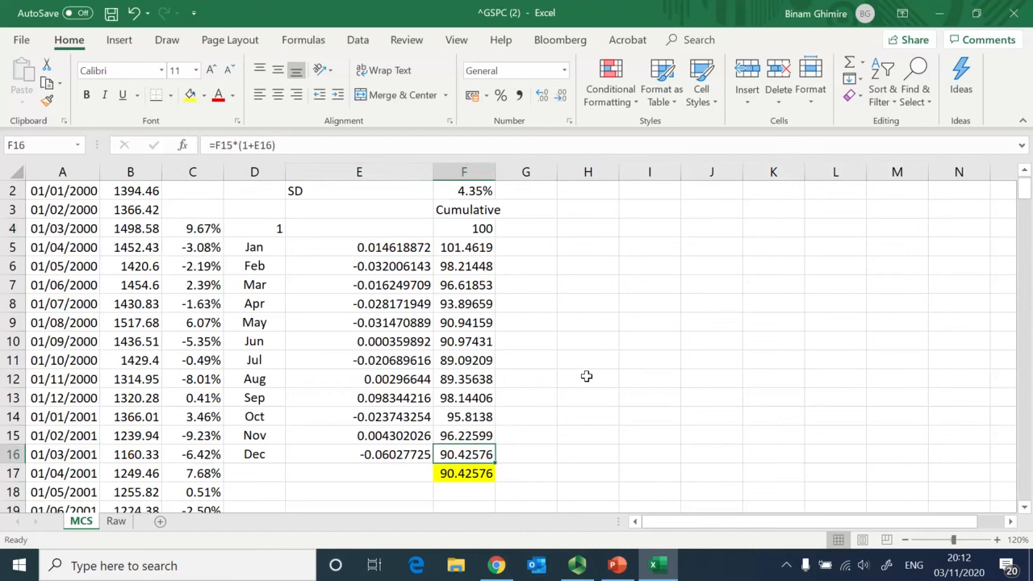
key("Left")
key("Up")
key("Up")
key("Up")
key("Up")
key("Up")
key("Up")
key("Up")
key("Up")
key("Up")
key("Up")
key("Up")
key("Up")
key("Down")
key("F2")
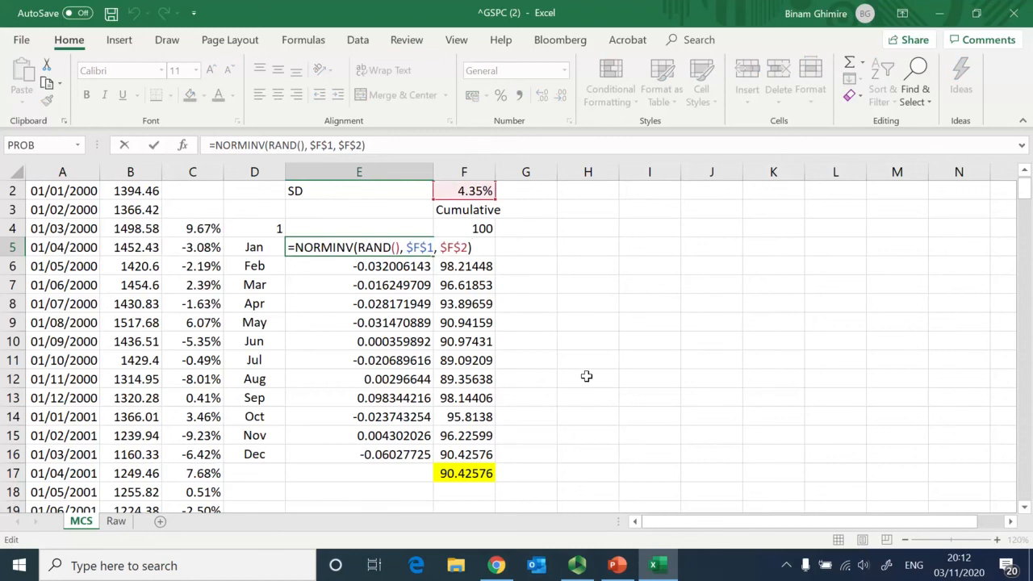
key("Escape")
key("Up")
key("Up")
key("Up")
key("Up")
key("Right")
key("Down")
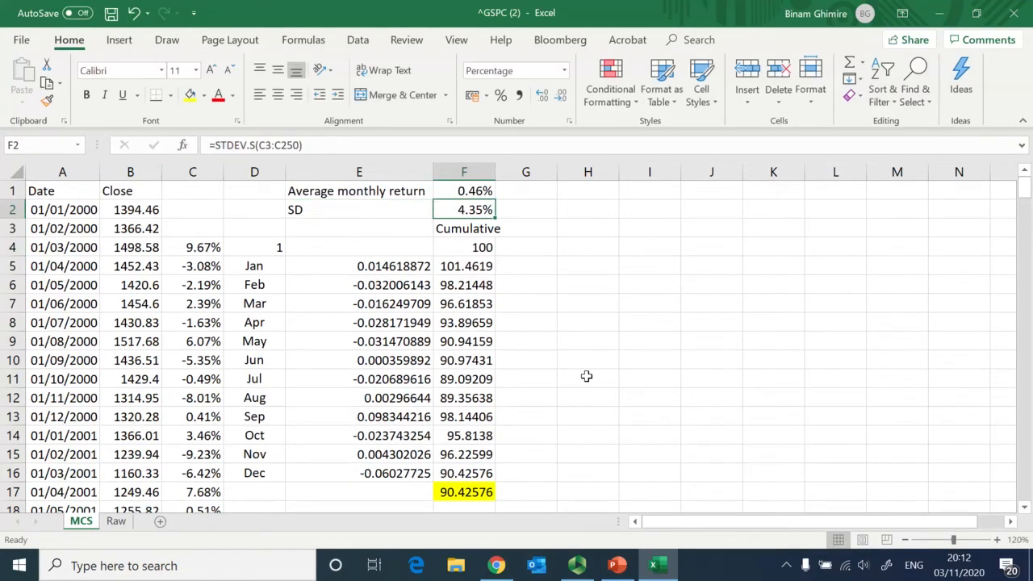
Step: Copy the first simulation block D3:F17 and paste it alongside, starting at cell G3
key("Down")
key("Down")
key("Up")
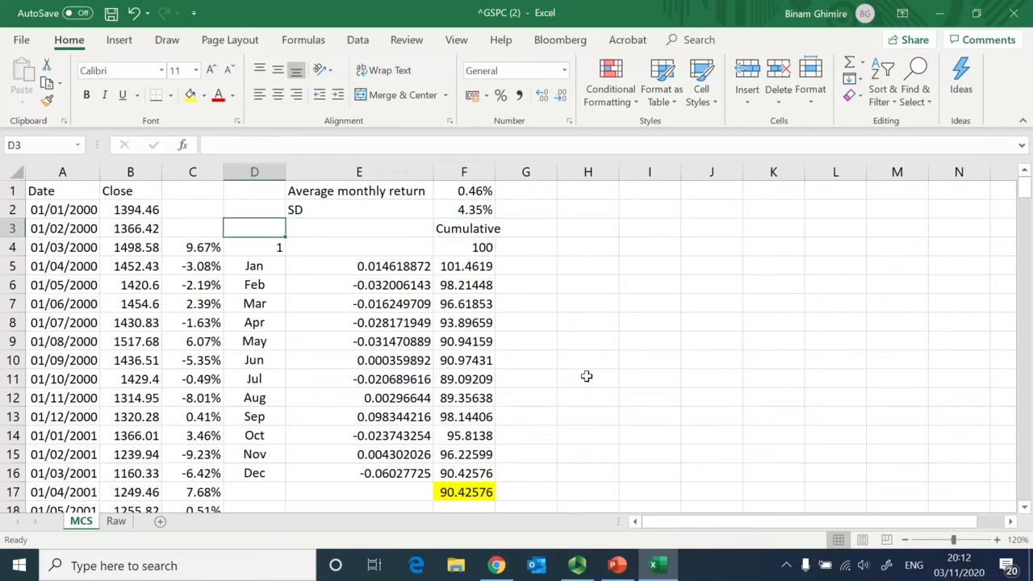
key("shift+Right")
key("shift+Right")
key("shift+Down")
key("shift+Down")
key("shift+Down")
key("shift+Down")
key("shift+Down")
key("shift+Down")
key("shift+Down")
key("shift+Down")
key("shift+Down")
key("shift+Down")
key("shift+Down")
key("shift+Down")
key("shift+Down")
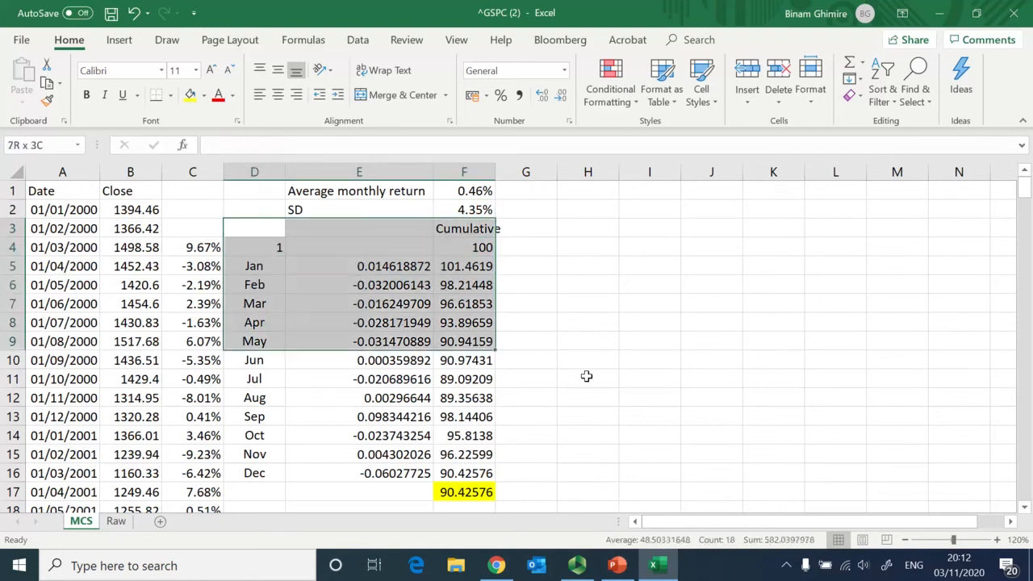
key("shift+Down")
key("ctrl+c")
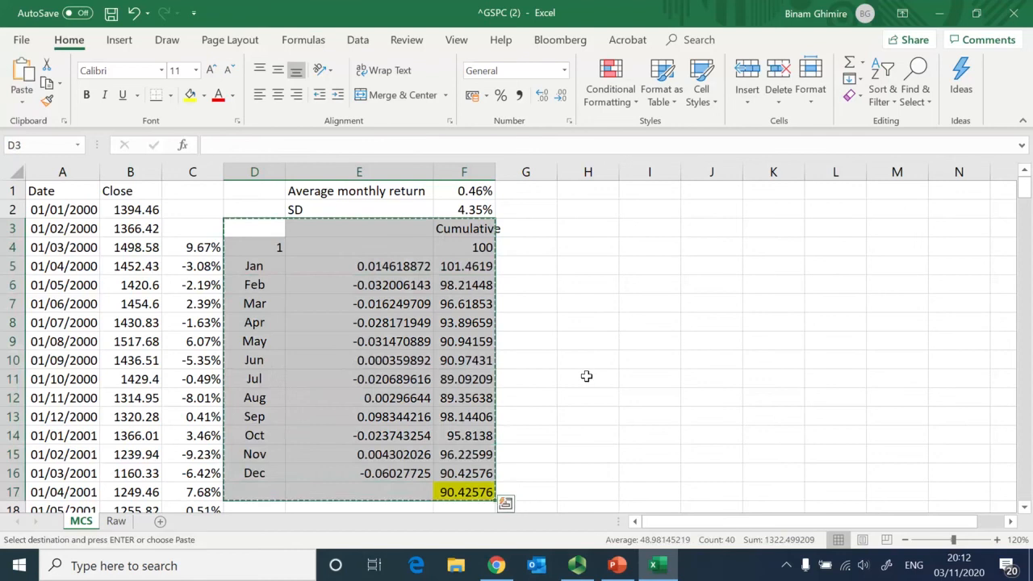
key("Right")
key("Right")
key("Right")
key("ctrl+v")
key("Escape")
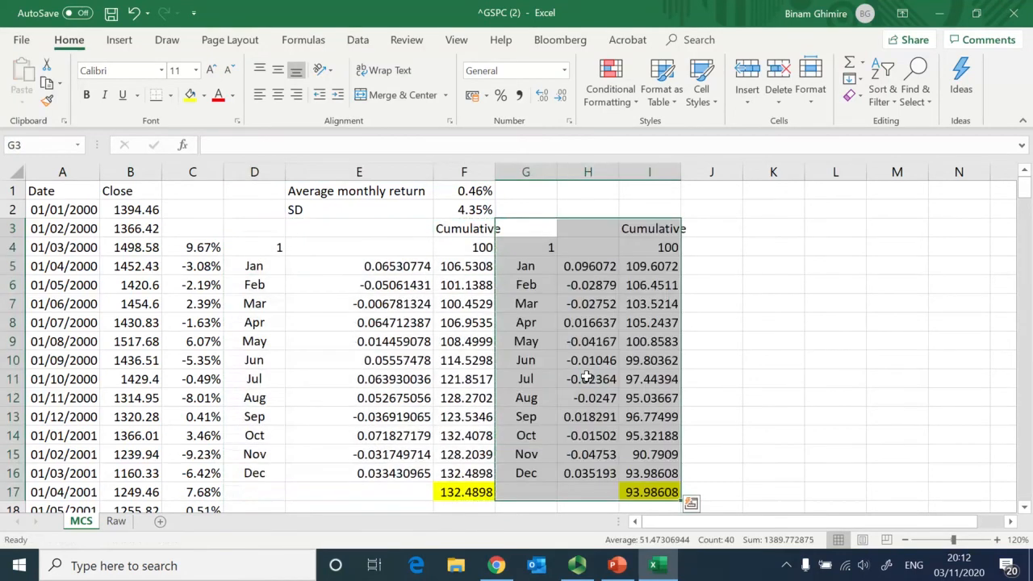
Step: Examine the returns and cumulative formulas of the copied simulation block in columns H and I
key("Left")
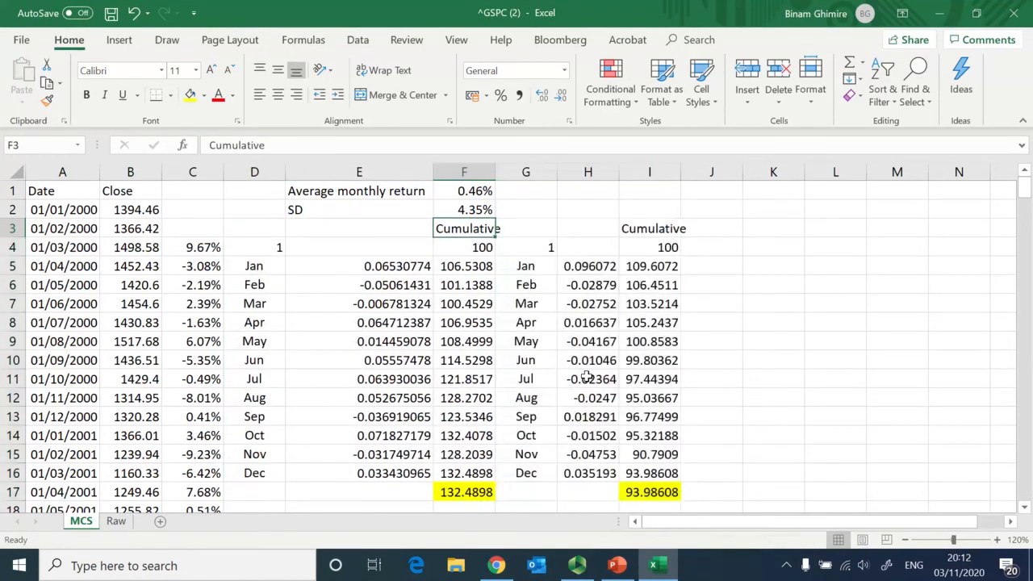
key("Right")
key("Right")
key("Right")
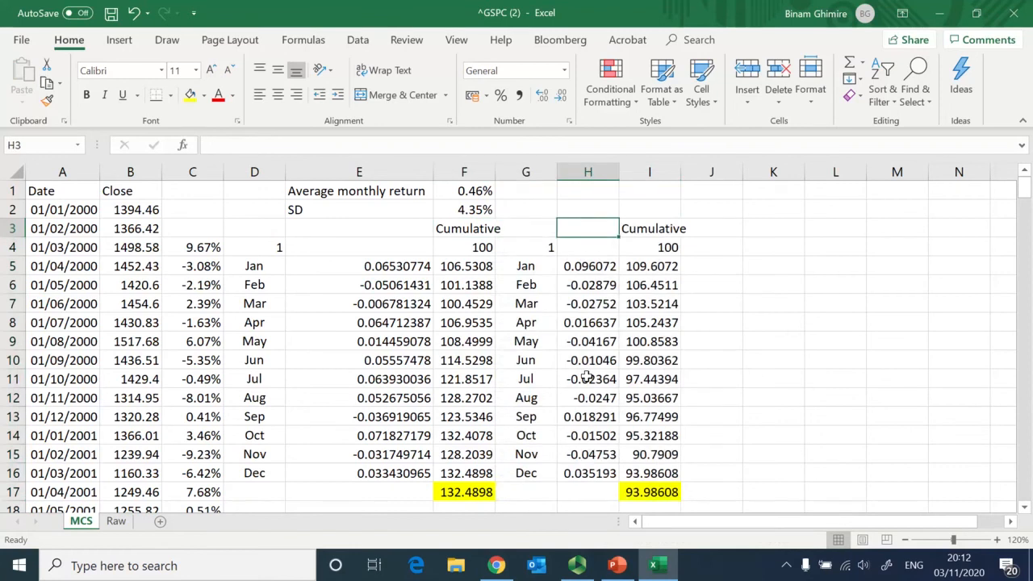
key("Down")
key("Down")
key("Down")
key("Down")
key("Down")
key("Down")
key("Down")
key("Down")
key("Down")
key("Down")
key("Down")
key("Down")
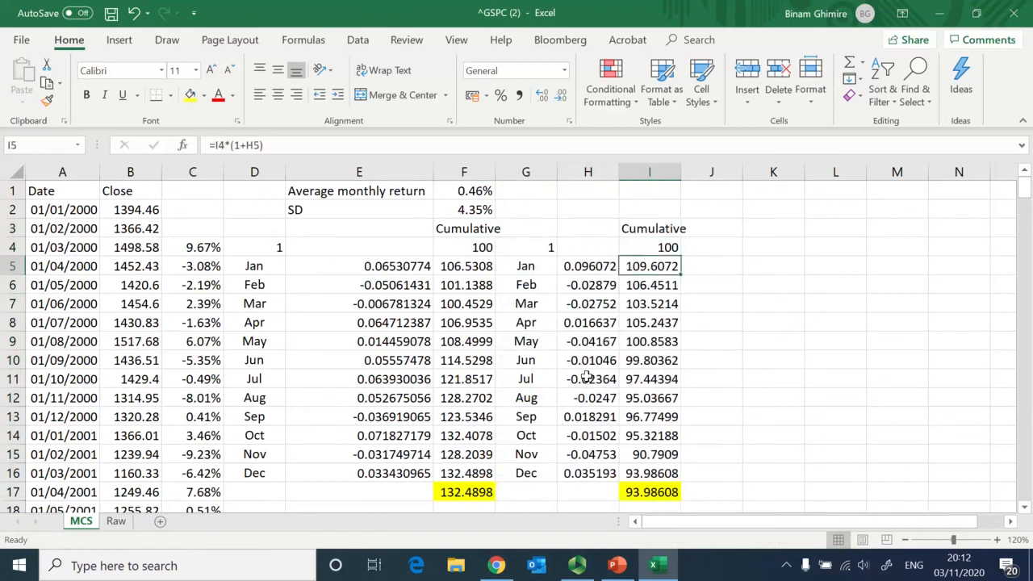
key("Down")
key("Down")
key("Up")
key("Up")
key("Up")
key("Up")
key("Up")
key("Up")
key("Up")
key("Up")
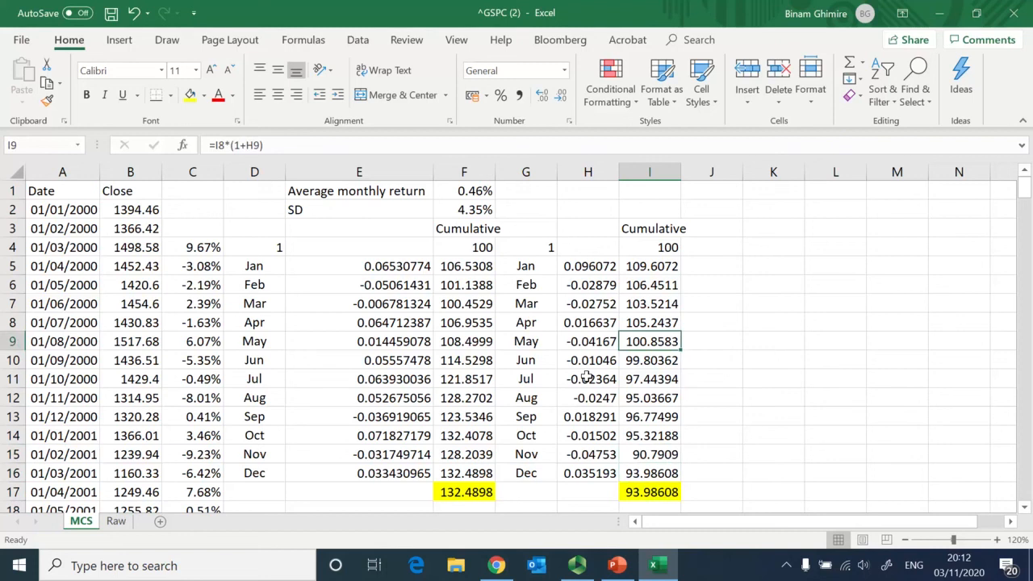
Step: Number the second simulation in cell G4 with the formula =D4+1
key("Left")
key("Left")
key("Up")
key("Up")
key("Up")
key("Up")
key("Up")
type("=")
key("Left")
key("Left")
key("Left")
type("+")
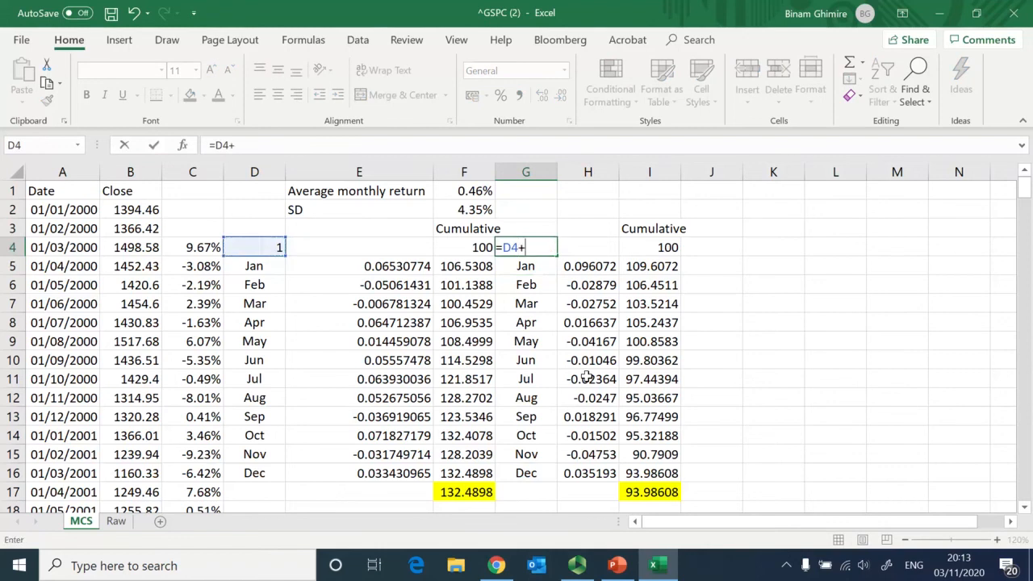
type("1")
key("Return")
key("Up")
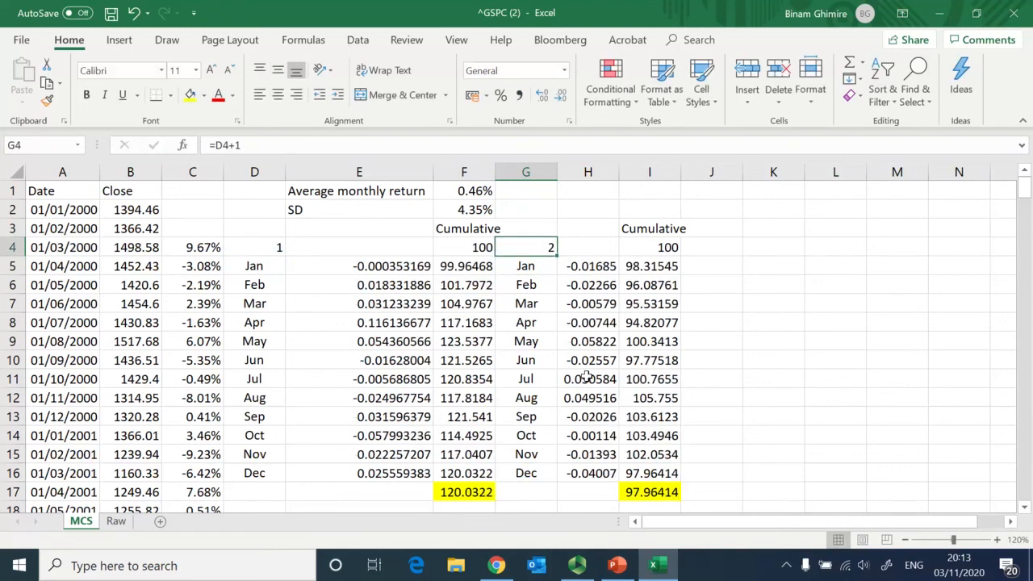
Step: Link the second simulation's starting value in cell I4 to the first one with the absolute reference =$F$4
key("Right")
key("Right")
type("=")
key("Left")
key("Left")
key("Left")
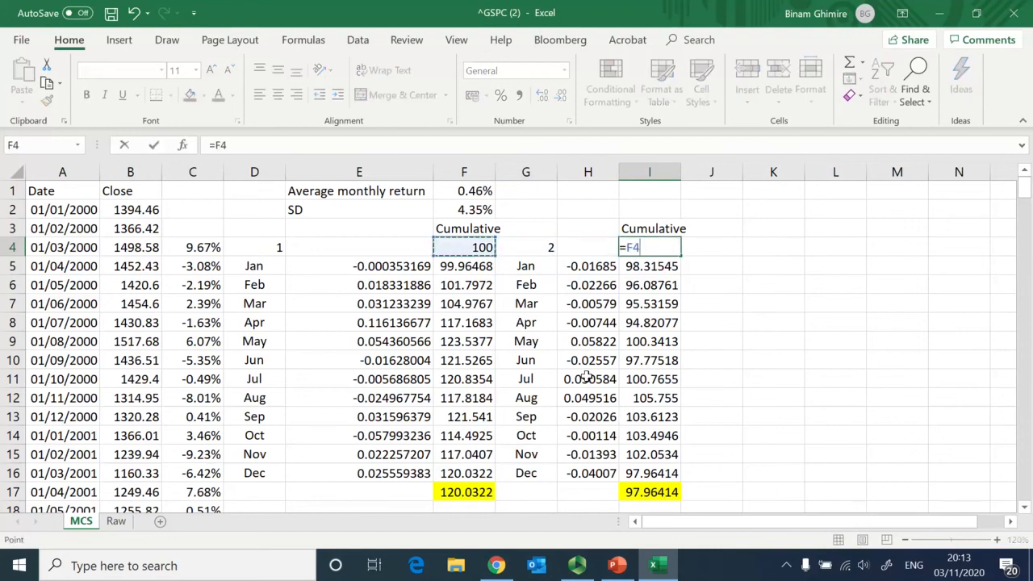
key("F4")
key("Return")
Step: Fill the second simulation block G3:I17 across to column AT to generate further numbered simulations
key("Up")
key("Up")
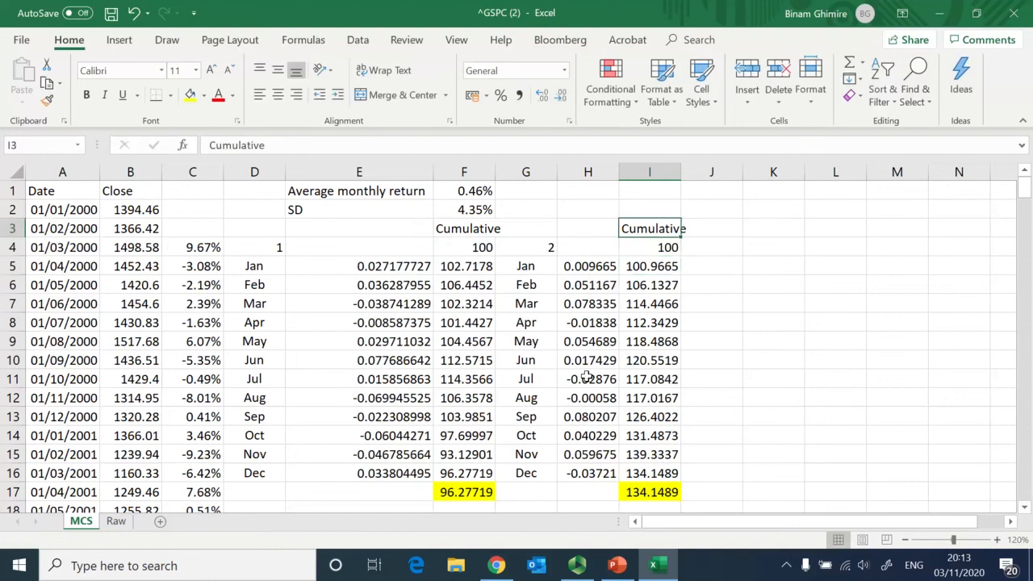
key("Left")
key("Left")
key("shift+Right")
key("shift+Right")
key("shift+Down")
key("shift+Down")
key("shift+Down")
key("shift+Down")
key("shift+Down")
key("shift+Down")
key("shift+Down")
key("shift+Down")
key("shift+Down")
key("shift+Down")
key("shift+Down")
key("shift+Down")
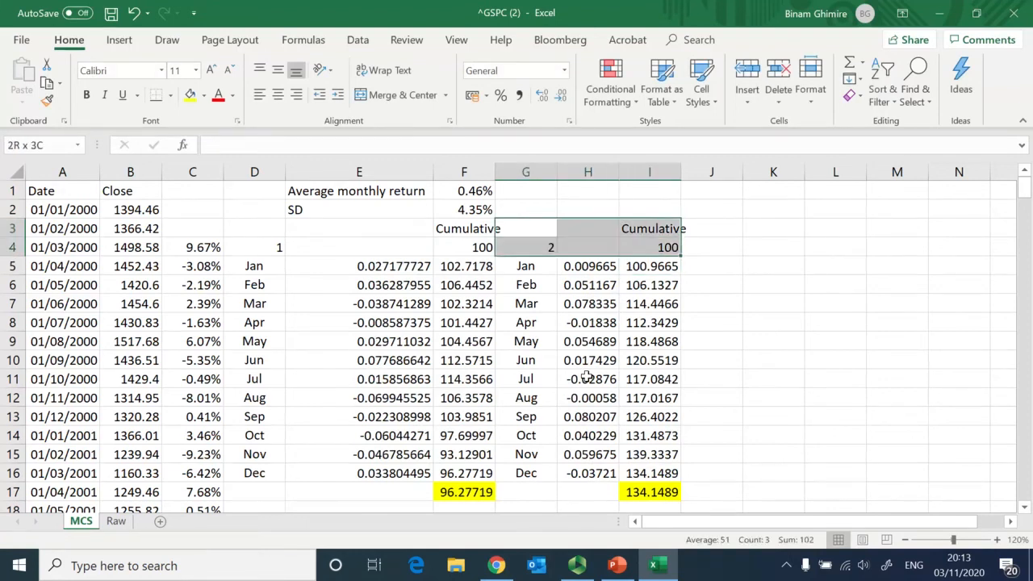
key("shift+Down")
key("shift+Down")
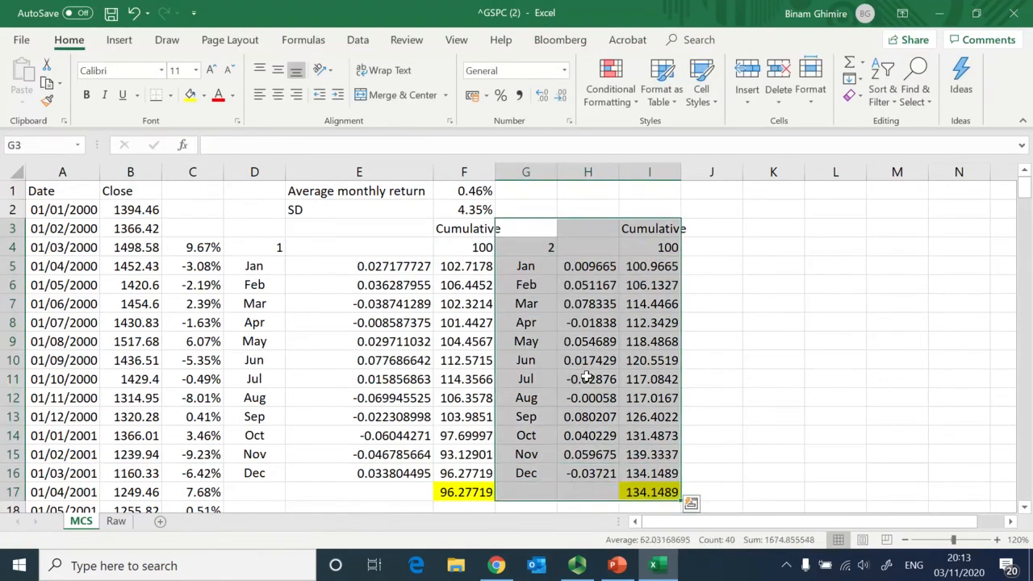
left_click_drag(683, 500, 1028, 500)
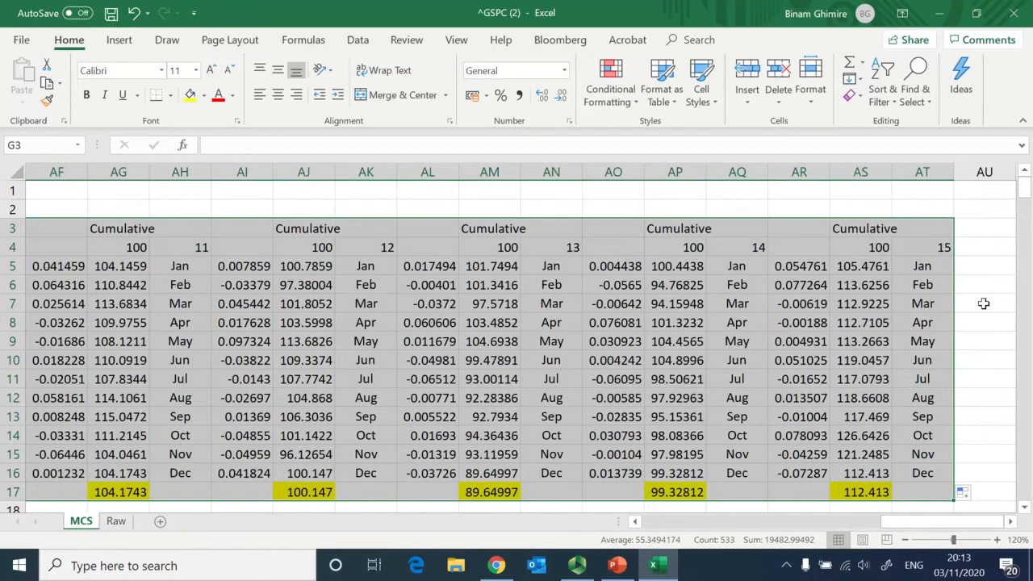
Step: Delete the incomplete fifteenth simulation's number and month labels in AT4:AT16
left_click(933, 247)
key("ctrl+shift+Down")
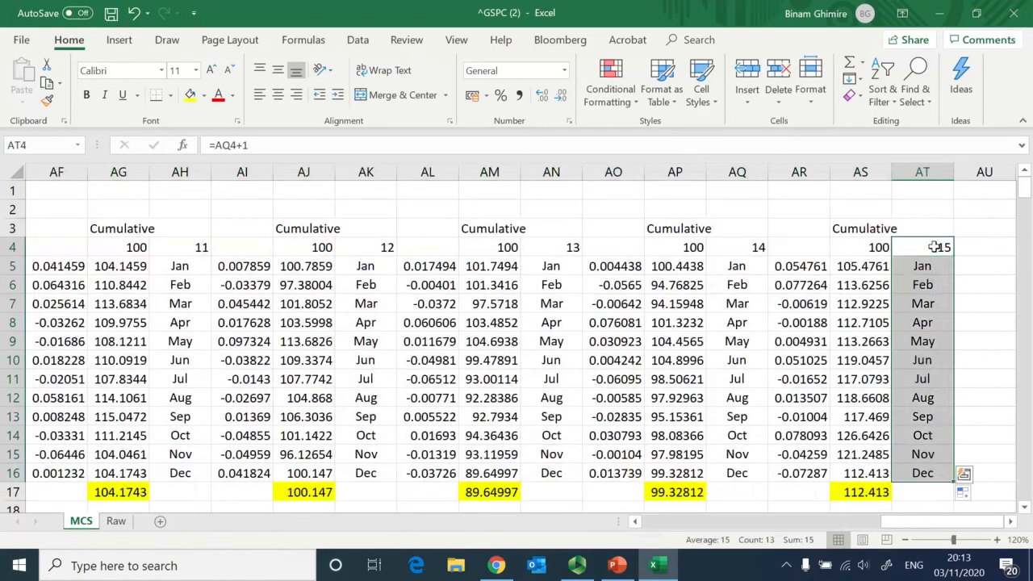
key("Delete")
Step: Check the last block's number and starting value, and review the year-end values in row 17 back to the first simulation
key("Left")
key("Left")
key("Left")
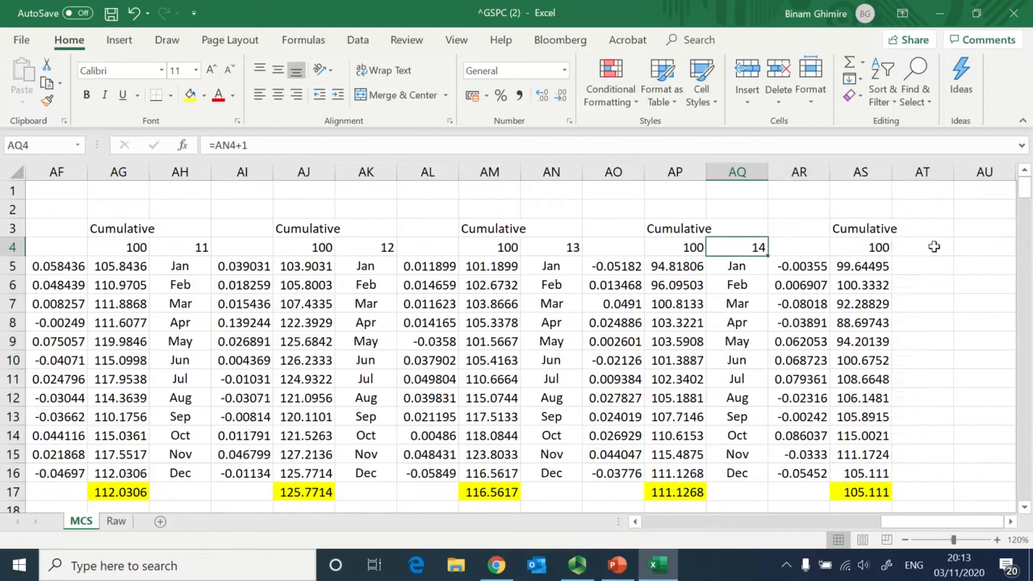
key("Right")
key("Right")
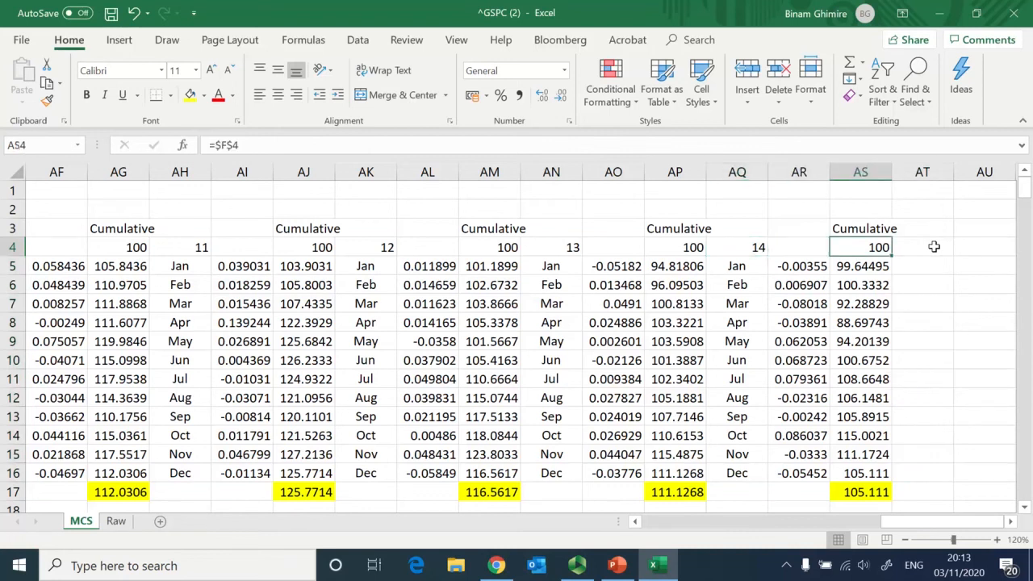
key("ctrl+Down")
key("ctrl+Left")
key("ctrl+Left")
key("ctrl+Left")
key("ctrl+Left")
key("ctrl+Left")
key("ctrl+Left")
key("ctrl+Left")
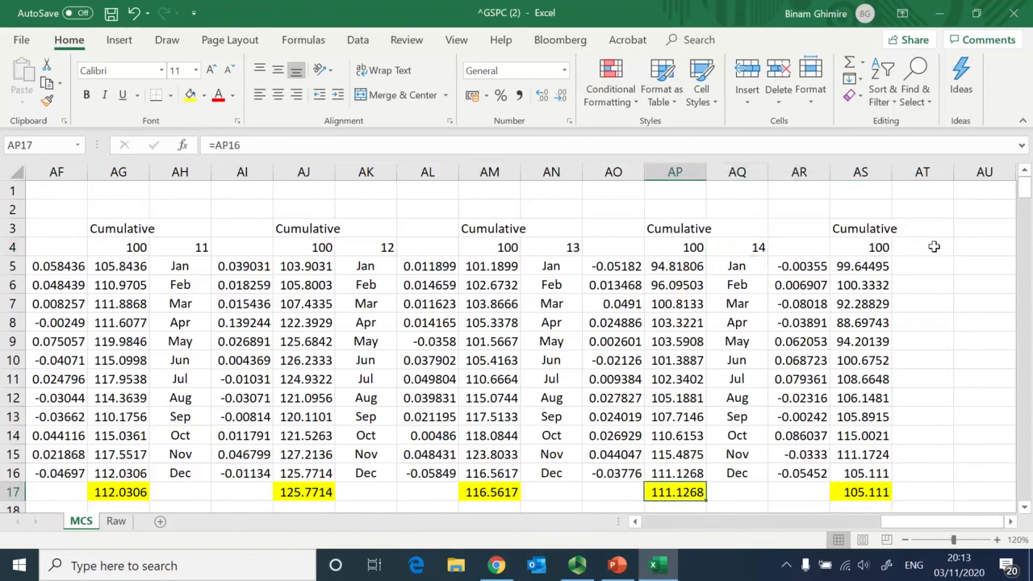
key("ctrl+Left")
key("ctrl+Left")
key("ctrl+Left")
key("ctrl+Left")
key("ctrl+Left")
key("ctrl+Left")
key("ctrl+Left")
key("ctrl+Left")
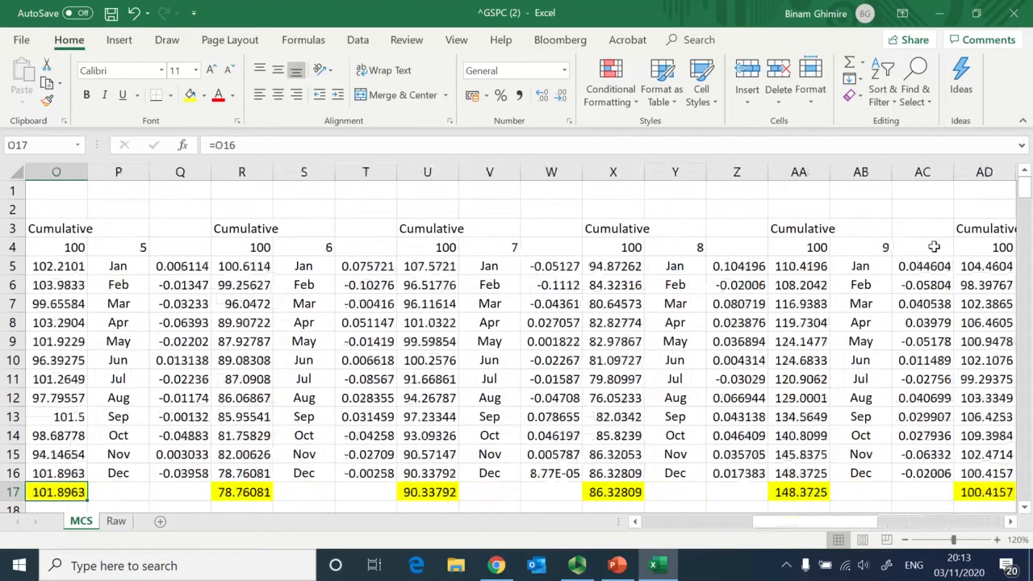
key("ctrl+Right")
key("ctrl+Right")
key("ctrl+Right")
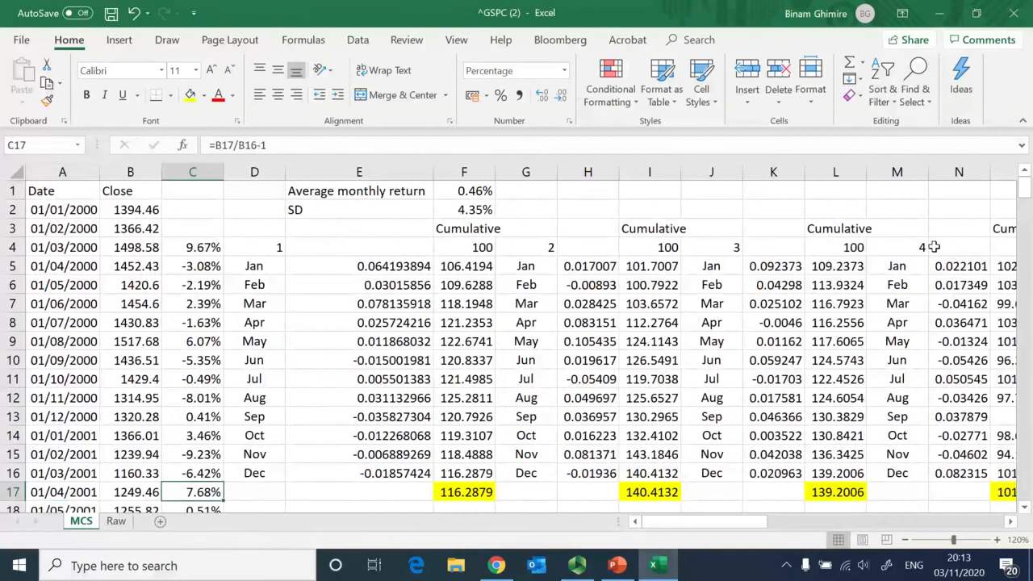
key("Left")
key("Left")
key("Left")
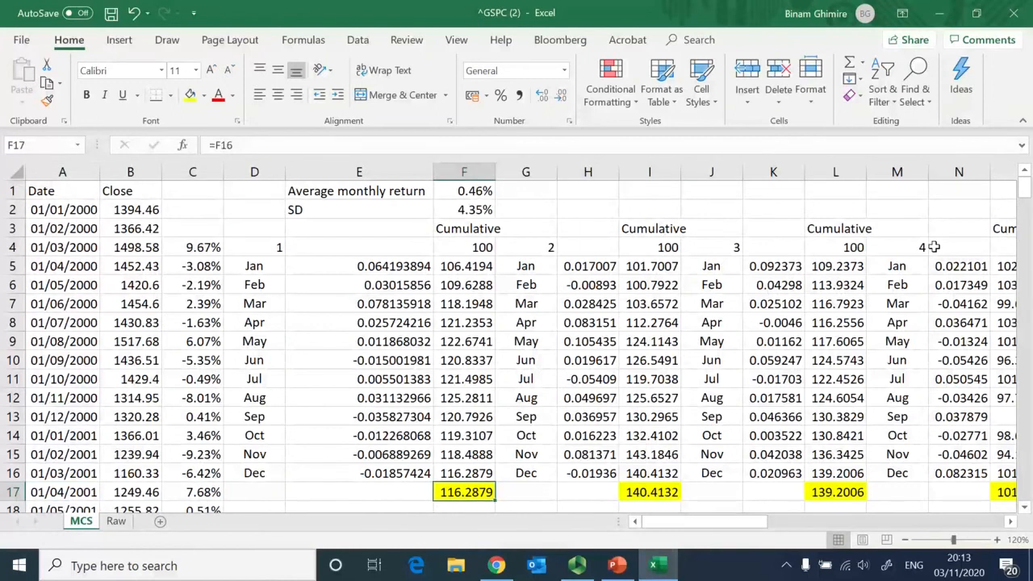
Step: Review the highlighted year-end values in row 17 outward from the first simulation, and return to F17
key("ctrl+Right")
key("ctrl+Right")
key("ctrl+Right")
key("ctrl+Right")
key("ctrl+Right")
key("ctrl+Right")
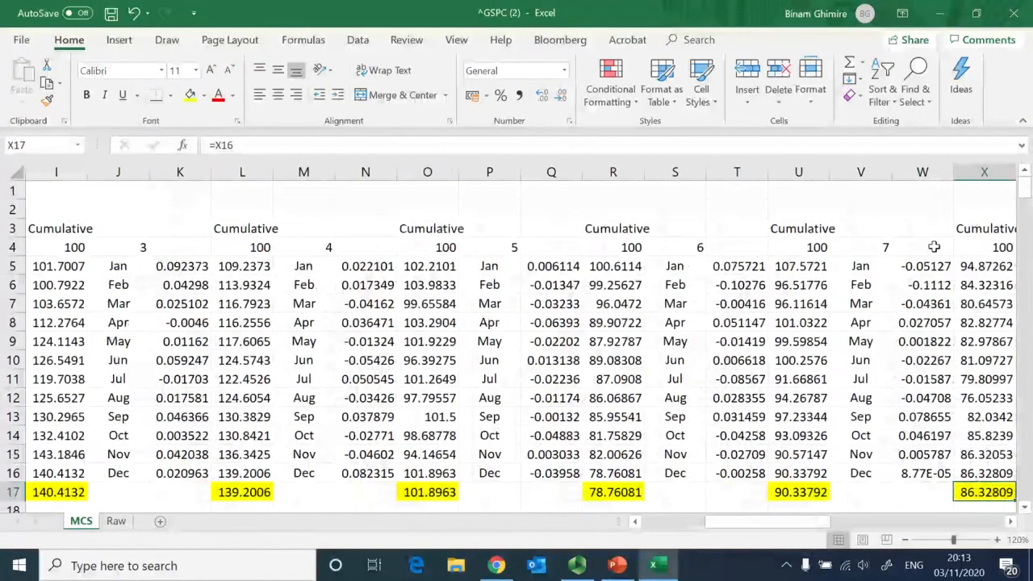
key("ctrl+Right")
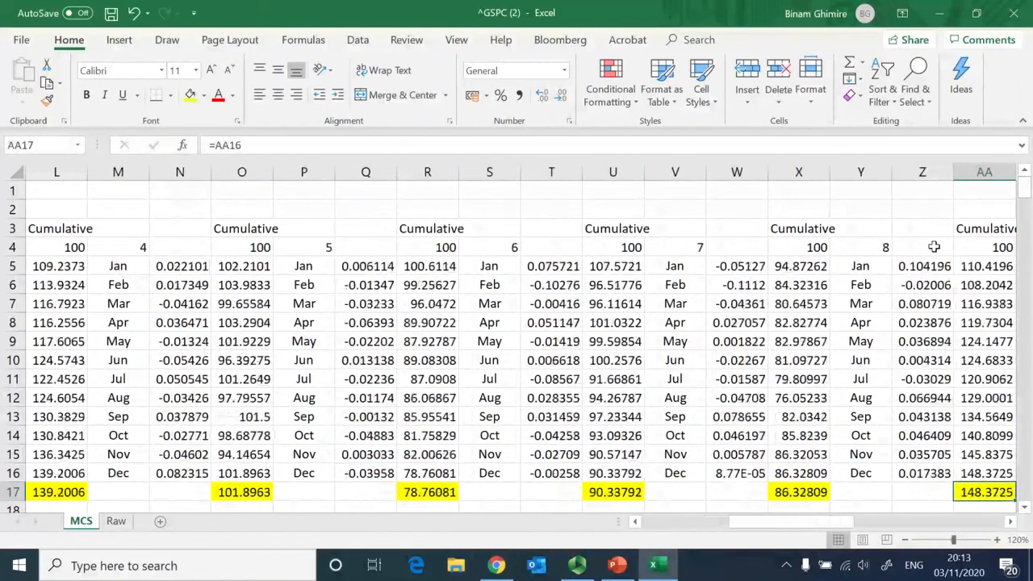
key("ctrl+Right")
key("ctrl+Left")
key("ctrl+Left")
key("ctrl+Left")
key("ctrl+Left")
key("ctrl+Left")
key("ctrl+Left")
key("ctrl+Left")
key("ctrl+Left")
key("ctrl+Left")
key("ctrl+Left")
key("Right")
key("Right")
key("Right")
key("Right")
key("Right")
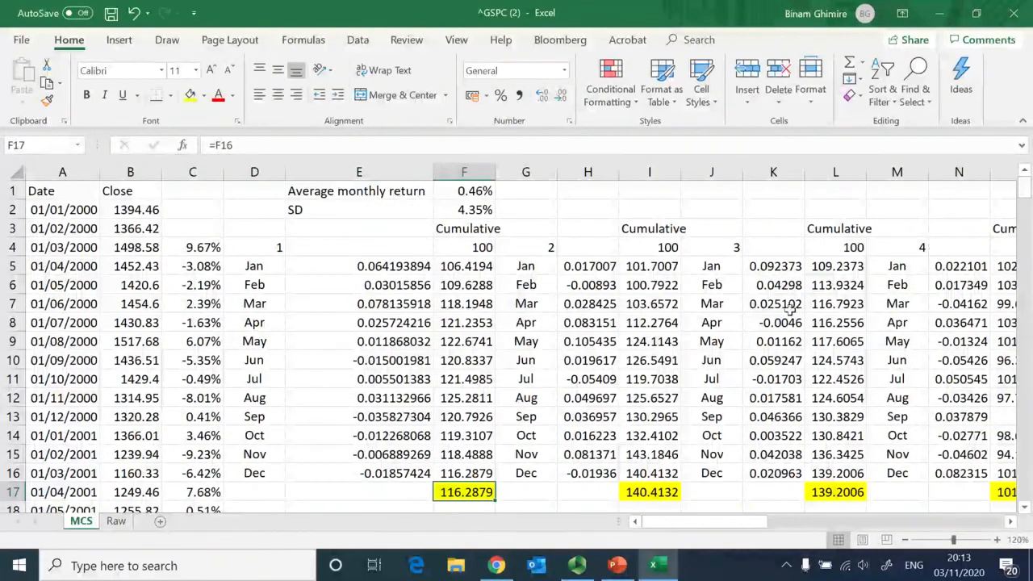
Step: Switch to the PowerPoint presentation and select "large number of experiments" on slide 5, A Stochastic process
left_click(622, 568)
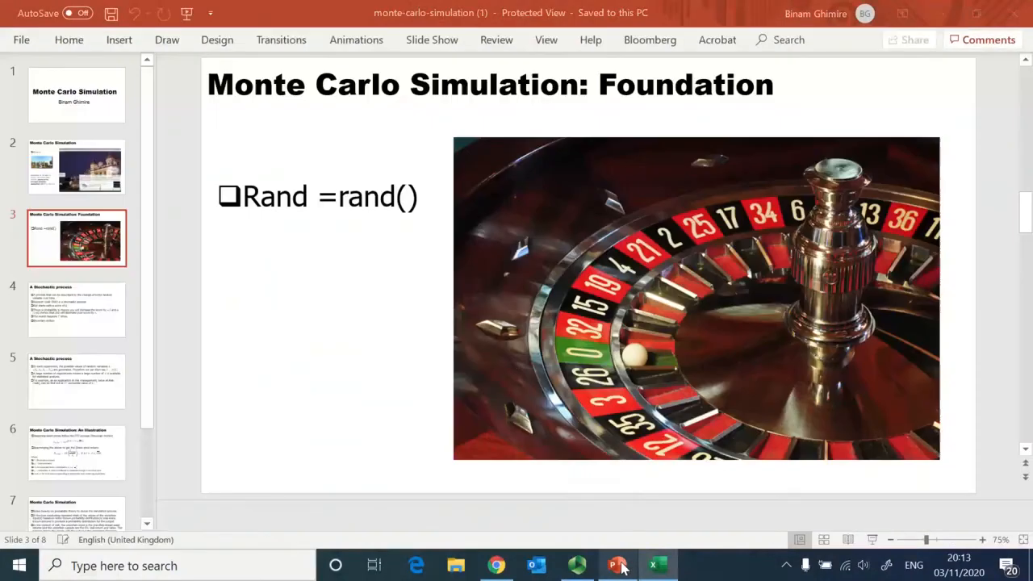
left_click(96, 380)
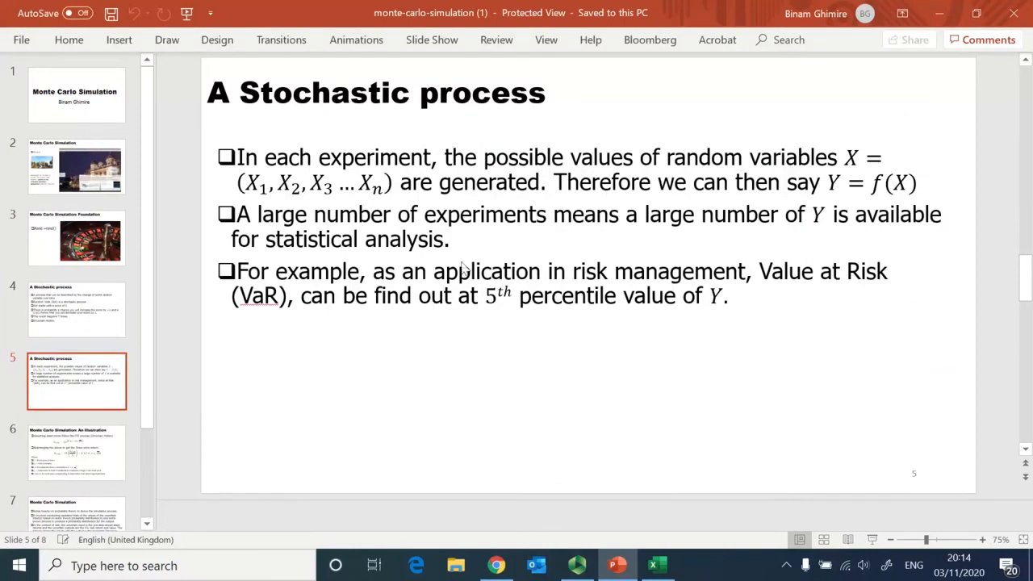
left_click(530, 214)
left_click_drag(552, 214, 263, 223)
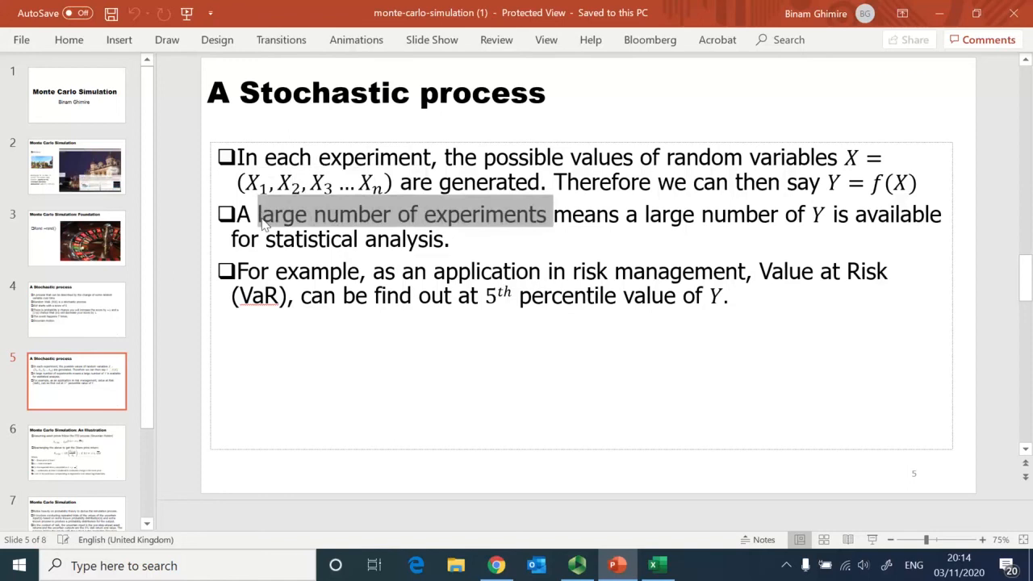
Step: Switch back to the Excel workbook and look along row 4 from the starting value in F4 to the sheet's last column
key("alt+Tab")
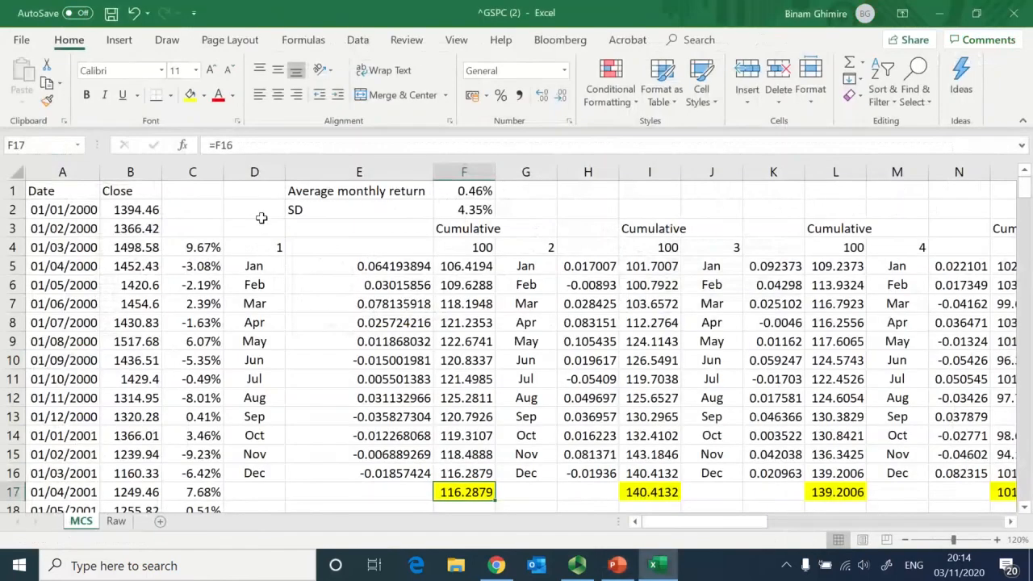
left_click(452, 248)
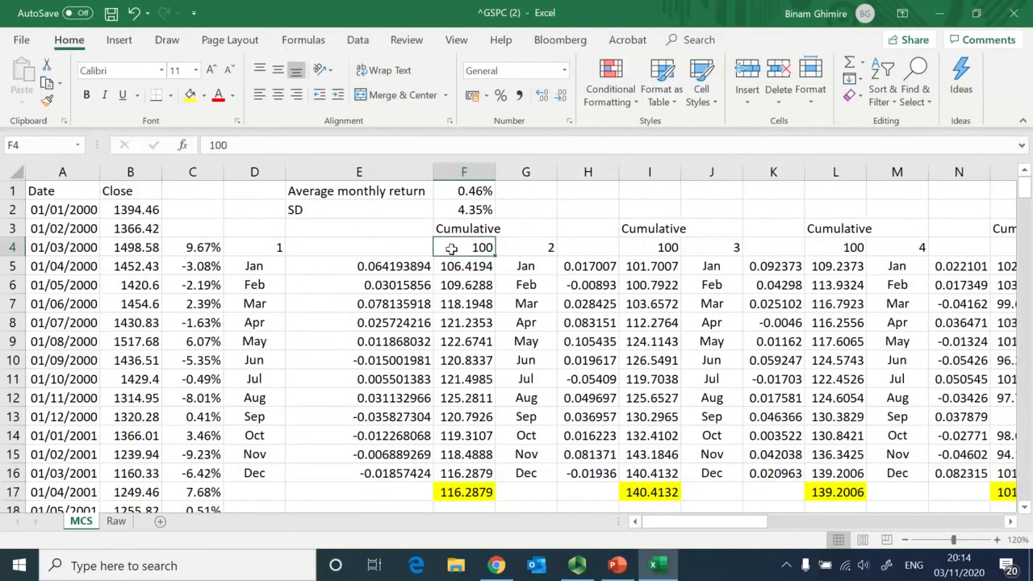
key("Right")
key("Right")
key("Right")
key("Right")
key("Right")
key("Right")
key("Right")
key("Right")
key("Right")
key("Right")
key("Right")
key("Right")
key("Right")
key("Right")
key("Right")
key("Right")
key("Right")
key("Right")
key("Right")
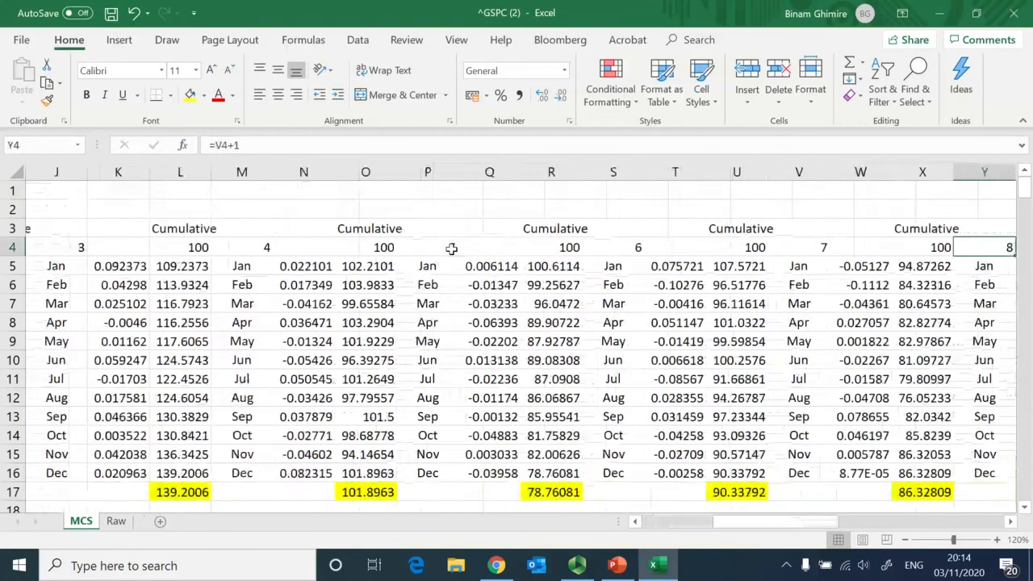
key("Right")
key("Right")
key("ctrl+Right")
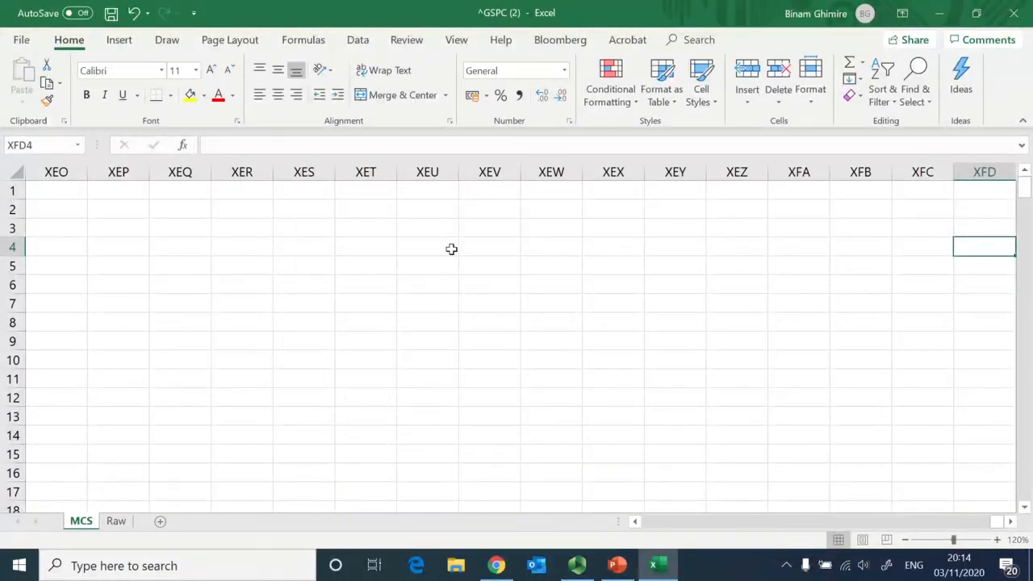
Step: Review the simulation numbers and starting values in row 4 from simulation 14 back to the first block
key("ctrl+Left")
key("Left")
key("Left")
key("Left")
key("Left")
key("Left")
key("Left")
key("Left")
key("Left")
key("Left")
key("Left")
key("Left")
key("Left")
key("Left")
key("Left")
key("Left")
key("Left")
key("Left")
key("Left")
key("Left")
key("Left")
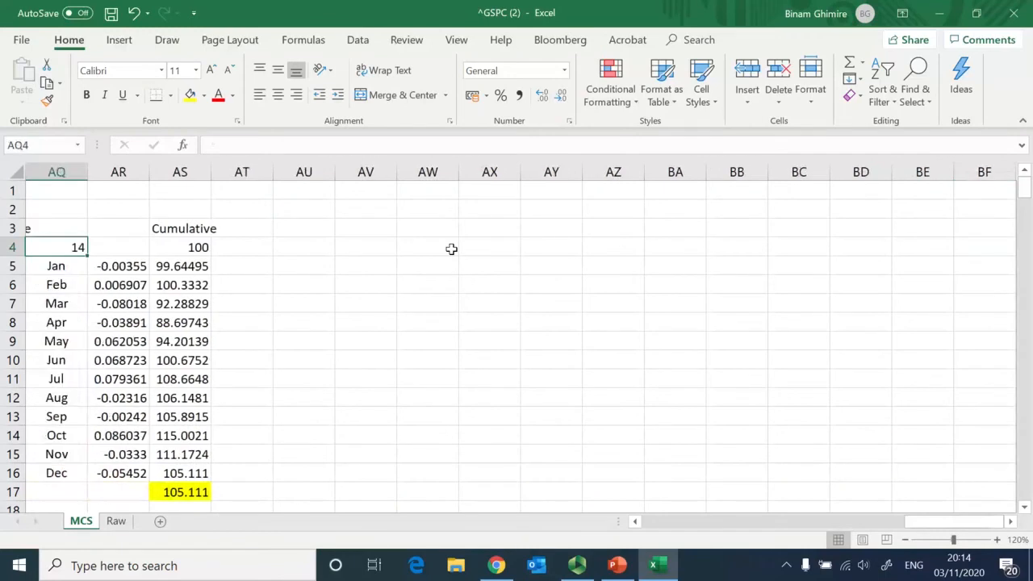
key("Left")
key("Left")
key("Left")
key("Left")
key("Left")
key("Left")
key("Left")
key("Left")
key("Left")
key("Left")
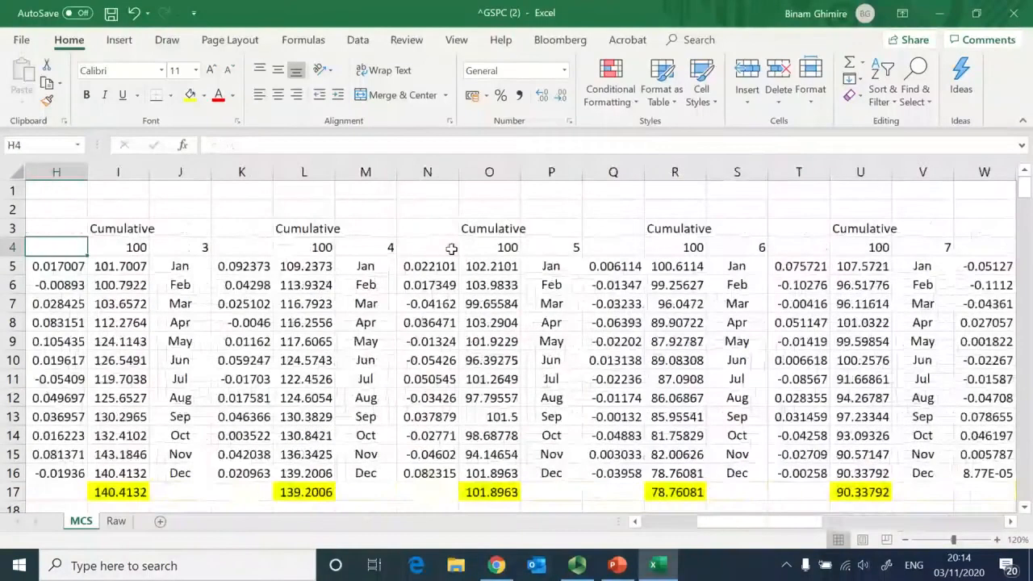
key("Right")
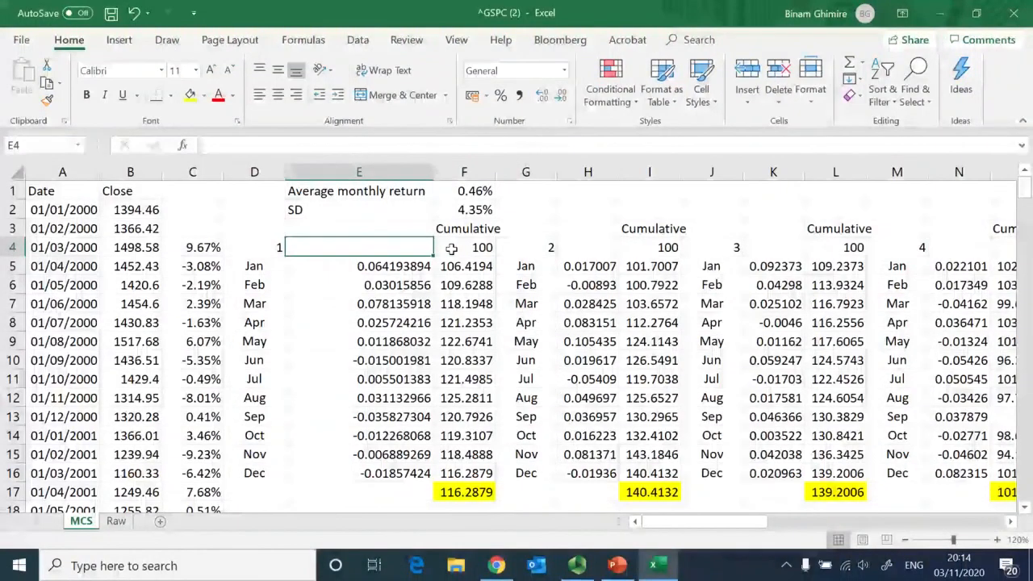
Step: Examine the NORMINV formulas behind the first simulation's monthly returns in column E
key("Down")
key("Down")
key("Down")
key("Down")
key("Down")
key("Down")
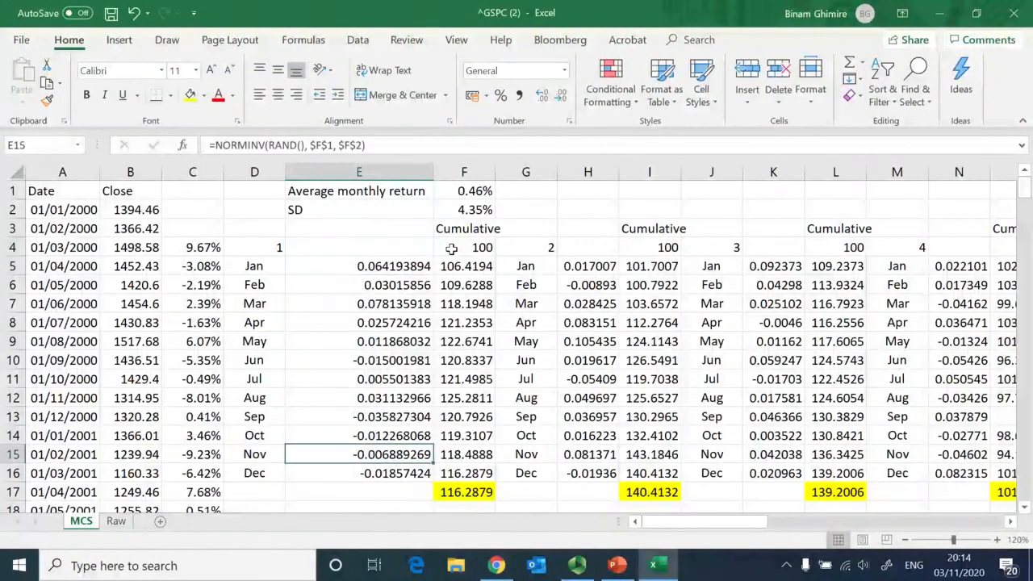
Step: Examine the first block's monthly results and the year-end values highlighted in row 17, starting from F17
key("Down")
key("Down")
key("Down")
key("Down")
key("Down")
key("Down")
key("Down")
key("Down")
key("Down")
key("Down")
key("Up")
key("Up")
key("Up")
key("Right")
key("Right")
key("Right")
key("Right")
key("Left")
key("Left")
key("Right")
key("Right")
key("Left")
key("Left")
key("Left")
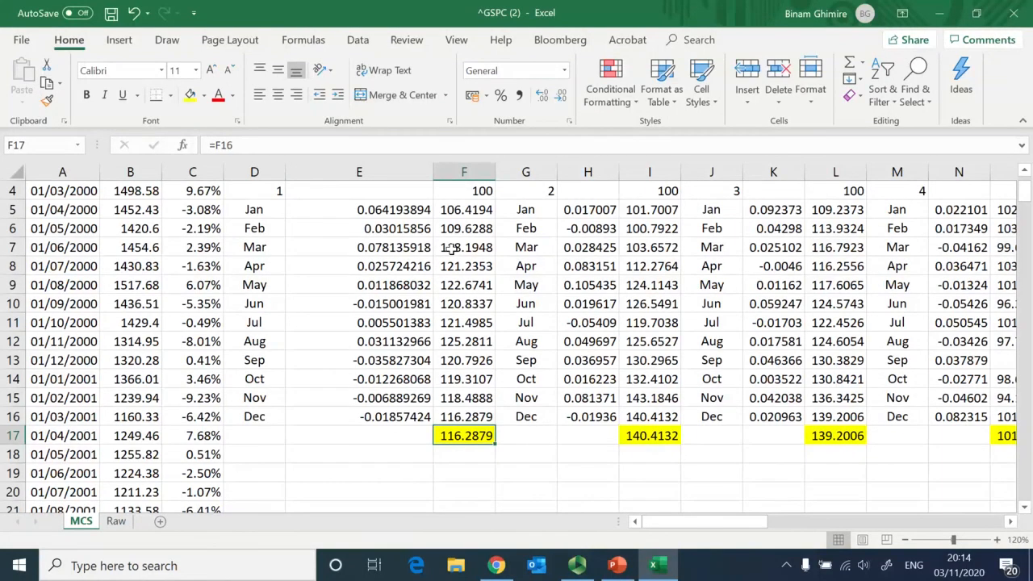
Step: Start a trial index below the simulation blocks with 1 in E19 and =E19+1 in E20
key("Down")
key("Down")
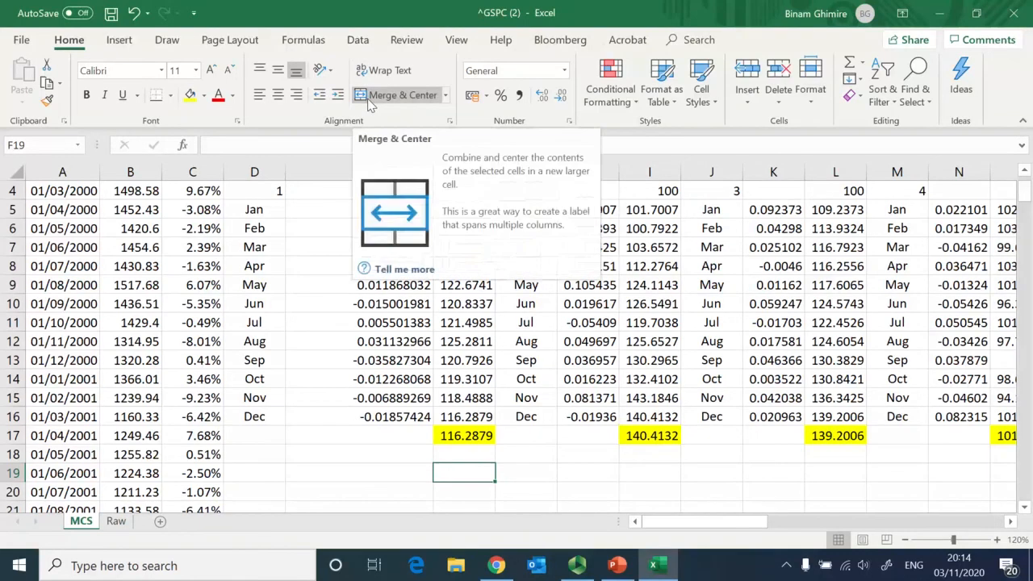
left_click(385, 456)
key("Return")
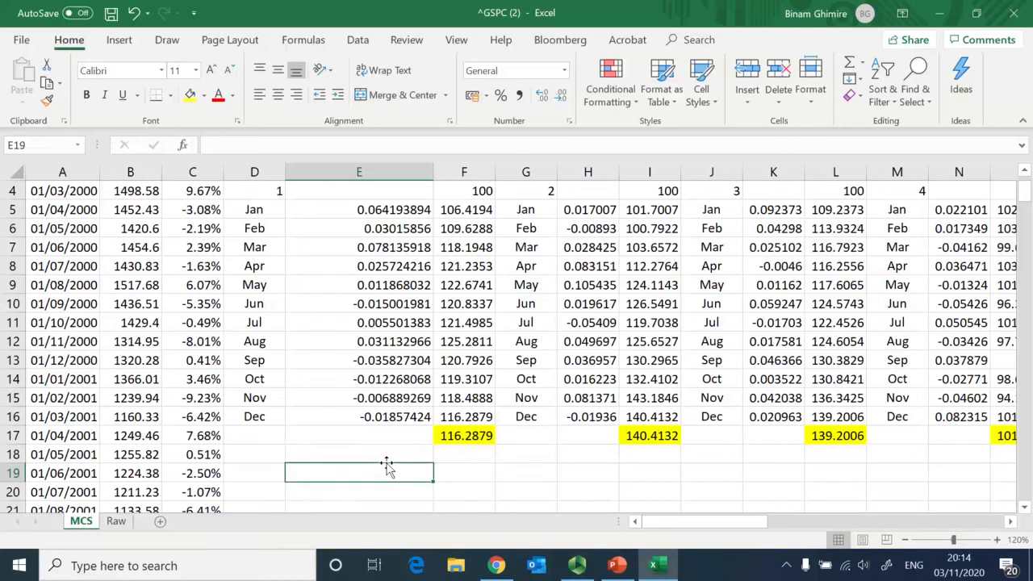
scroll(387, 466, "down", 1)
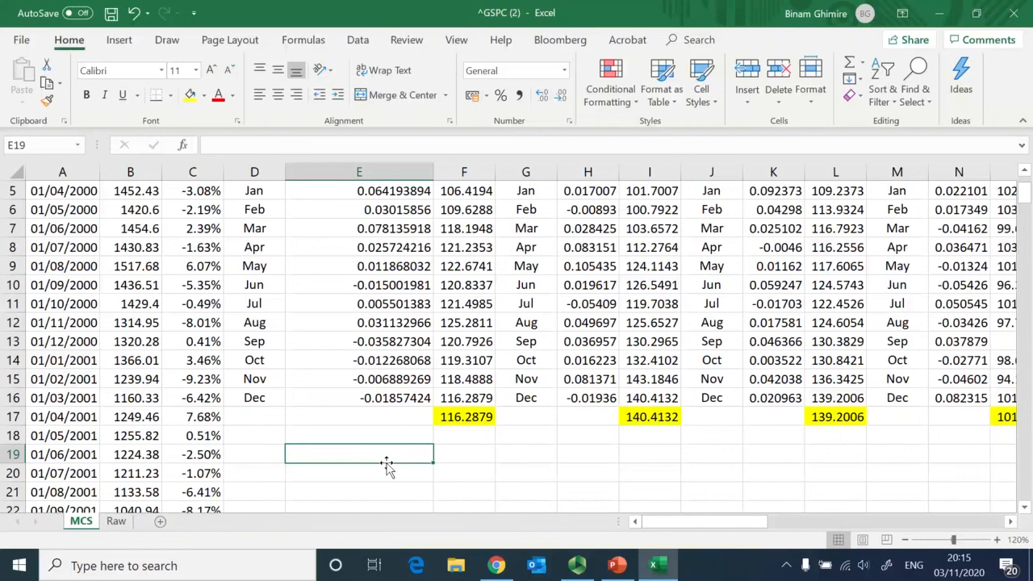
type("1")
key("Return")
type("=")
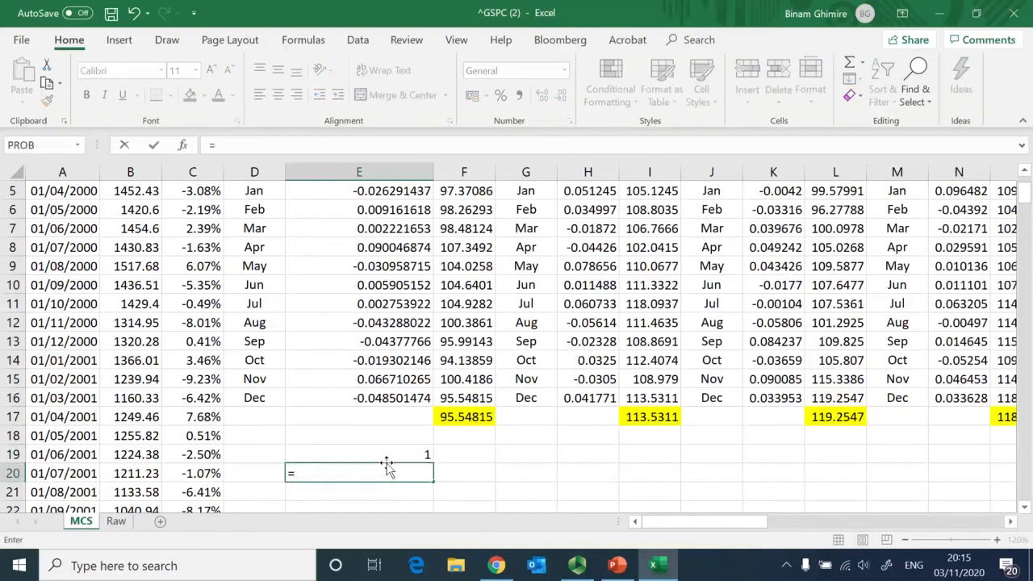
key("Up")
type("+1")
key("Return")
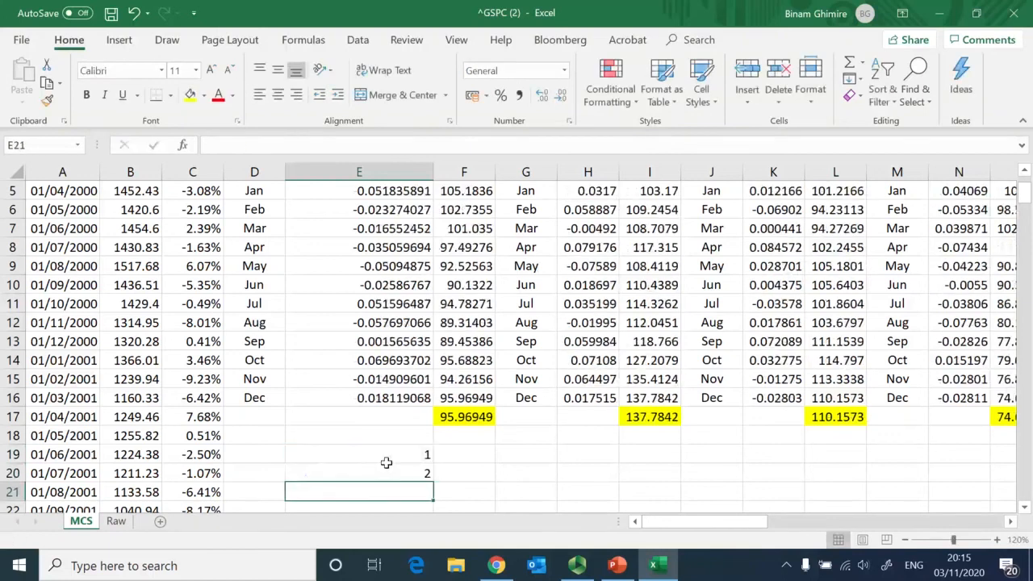
Step: Copy the index formula from E20 into E21
key("Up")
key("ctrl+c")
key("Down")
key("Return")
Step: Link F19 to the first simulation's year-end value with the formula =F17
key("Up")
key("Up")
key("Right")
type("=")
key("Up")
key("Up")
key("Return")
Step: Link F20 and F21 to the second and third simulations' year-end values with =I17 and =L17
type("=")
key("Up")
key("Up")
key("Right")
key("Right")
key("Right")
key("Return")
type("=")
key("Up")
key("Up")
key("Up")
key("Up")
key("Right")
key("Right")
key("Right")
key("Right")
key("Right")
key("Right")
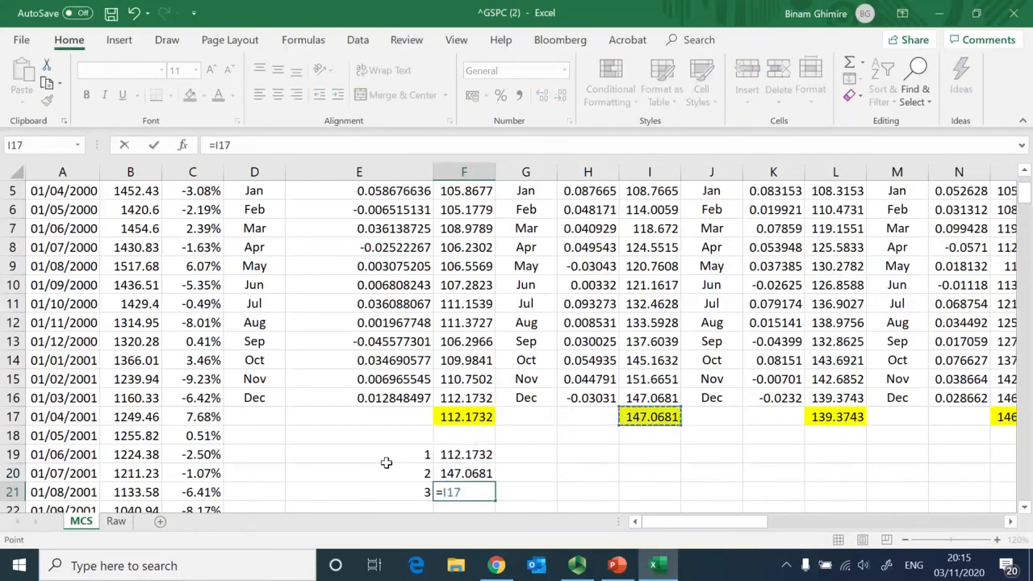
key("Return")
key("Up")
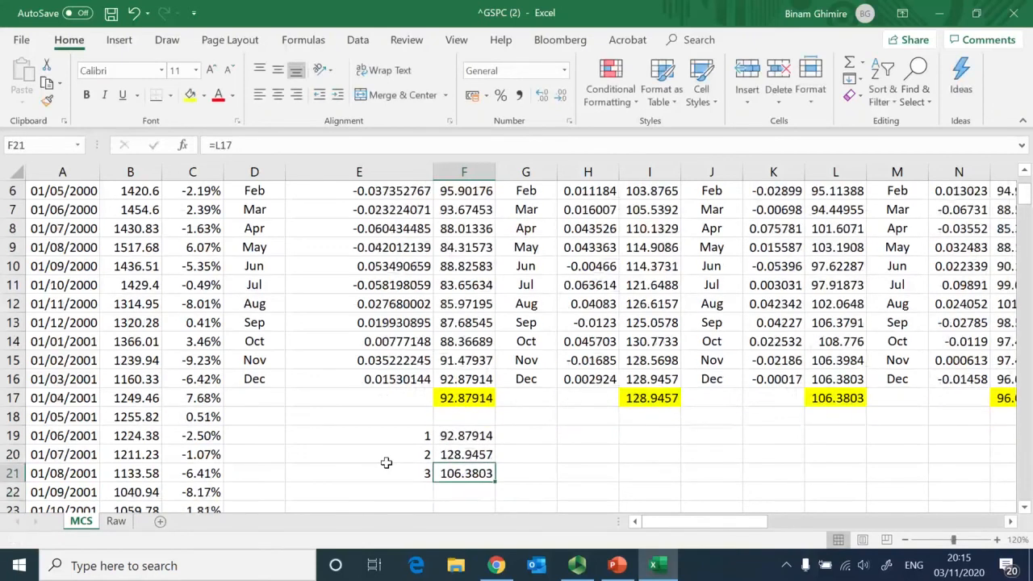
Step: Go to cell E3018 and enter 1 there as an end marker for the trial index
key("Left")
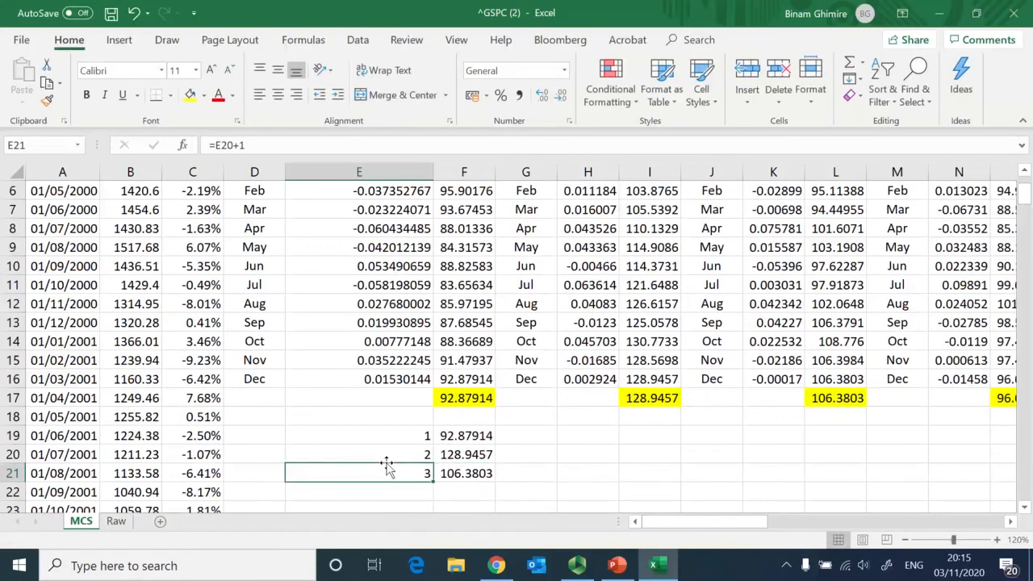
key("Up")
key("Up")
key("F2")
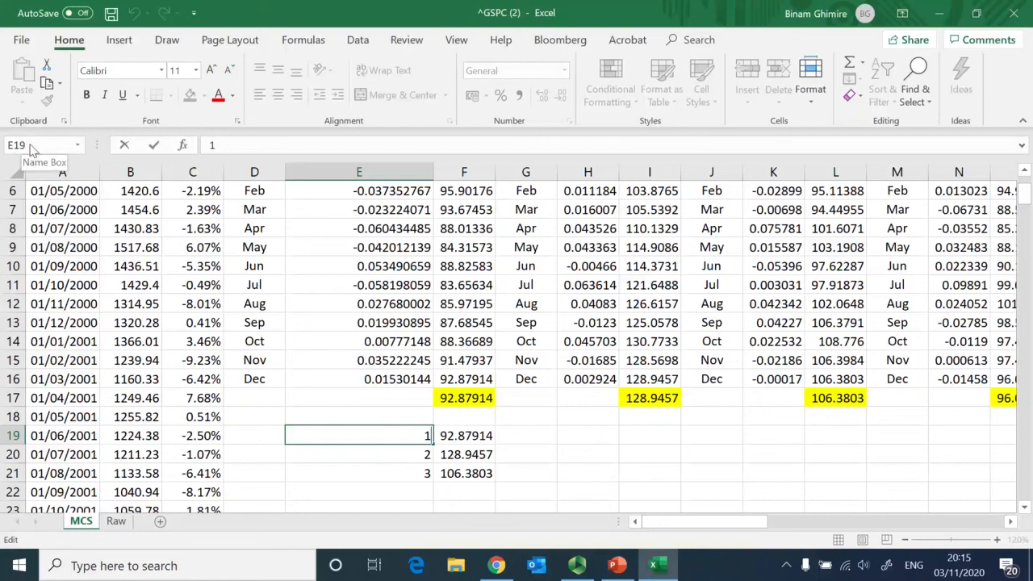
key("Escape")
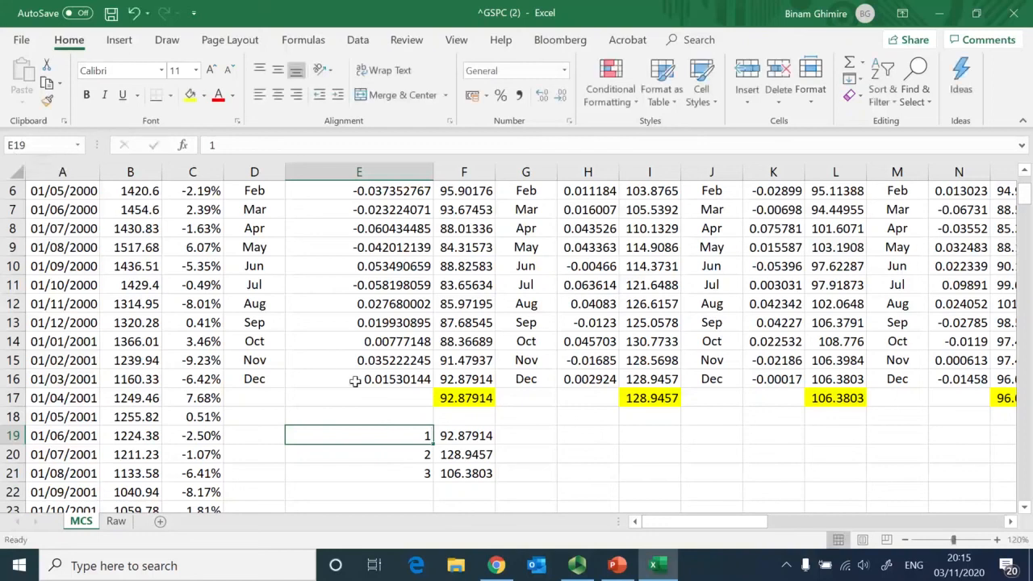
left_click(35, 145)
left_click(35, 146)
key("BackSpace")
key("BackSpace")
type("3018")
key("Return")
type("1")
Step: Fill the index formula in E21 down column E through E3018 to number 3000 trials
key("Up")
key("ctrl+Up")
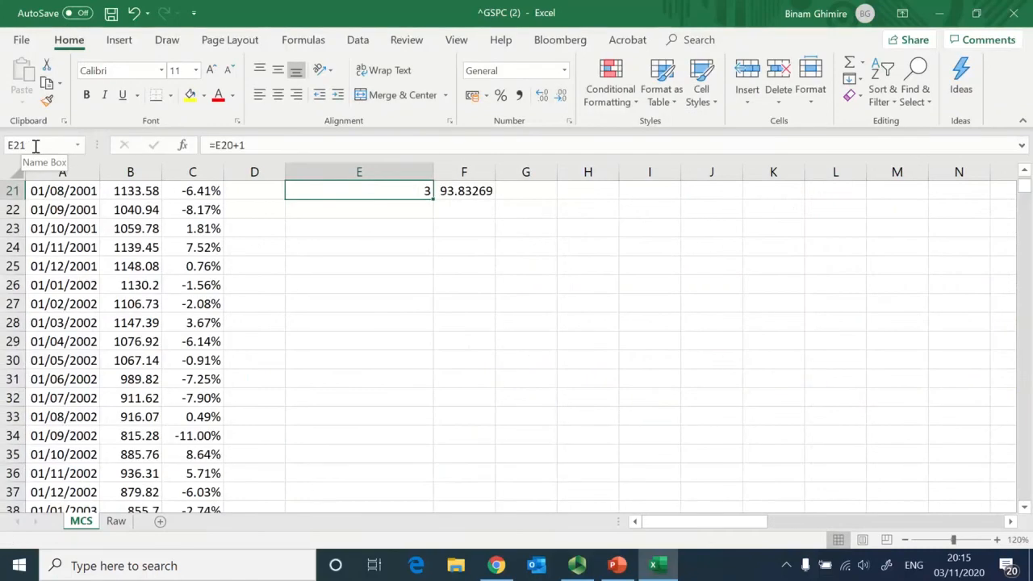
key("ctrl+shift+Down")
key("ctrl+d")
key("ctrl+BackSpace")
key("Up")
key("Up")
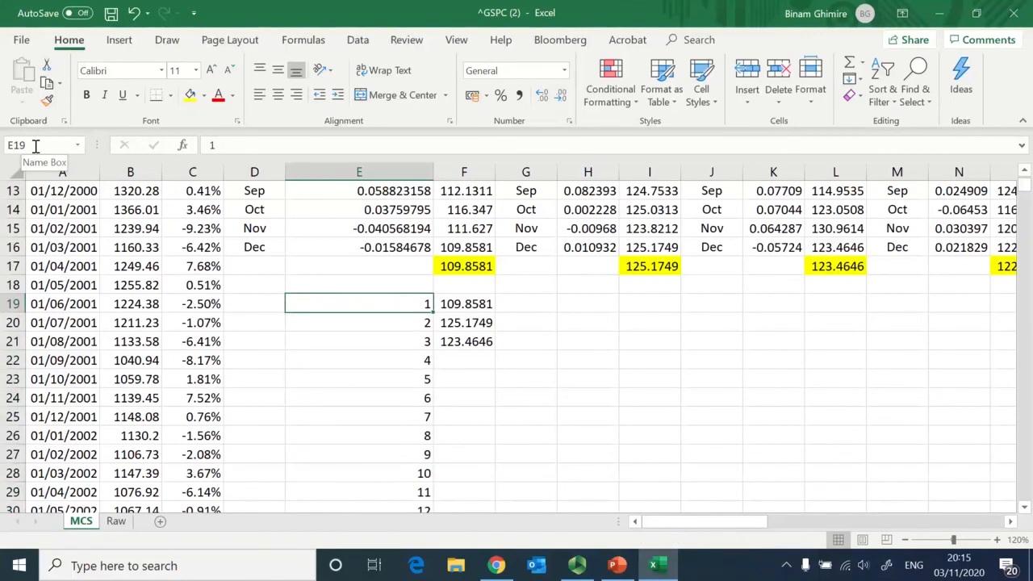
Step: Check the trial numbering in column E from E19 down to its last row
key("Down")
key("Down")
key("Down")
key("Down")
key("Down")
key("Down")
key("Down")
key("Down")
key("Down")
key("Down")
key("Down")
key("Down")
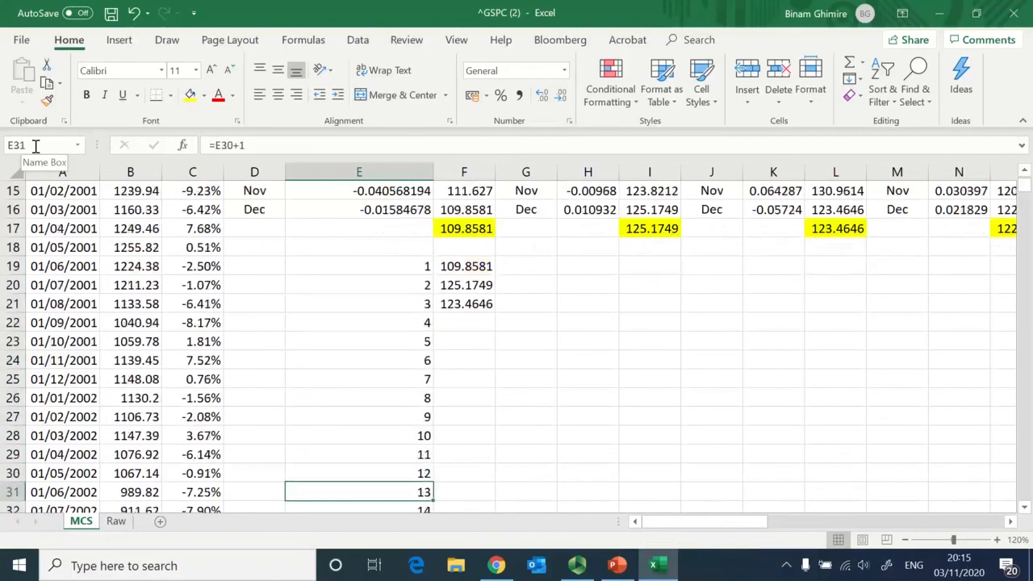
key("ctrl+Down")
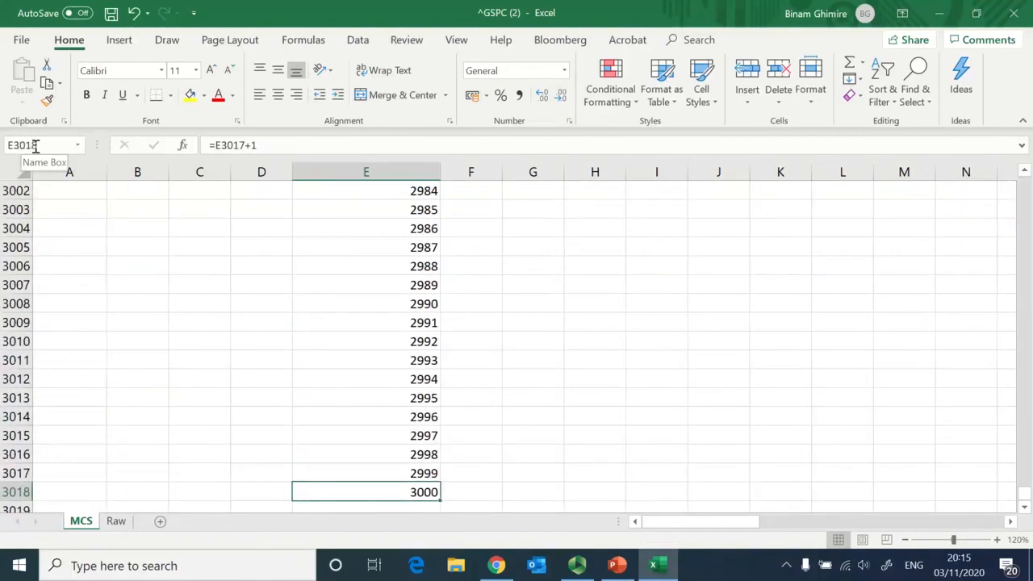
Step: Clear the manual year-end links from F20:F21, keeping the one in F19
key("ctrl+Up")
key("ctrl+Up")
key("Down")
key("Down")
key("Down")
key("Right")
key("Down")
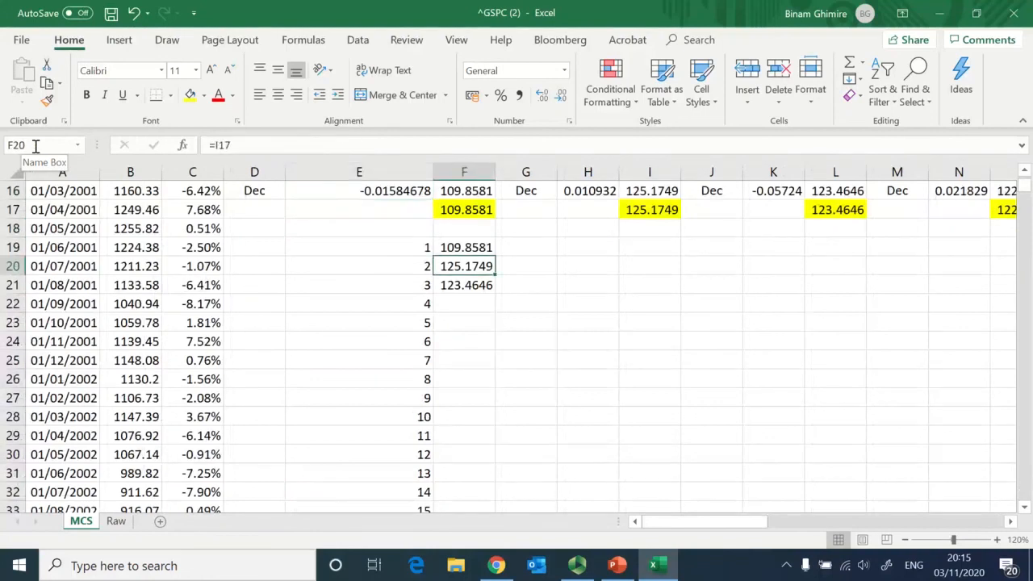
key("shift+Down")
key("Delete")
Step: Create a what-if data table over E19:F3018 with the empty cell $G$18 as the column input cell
key("Up")
key("Left")
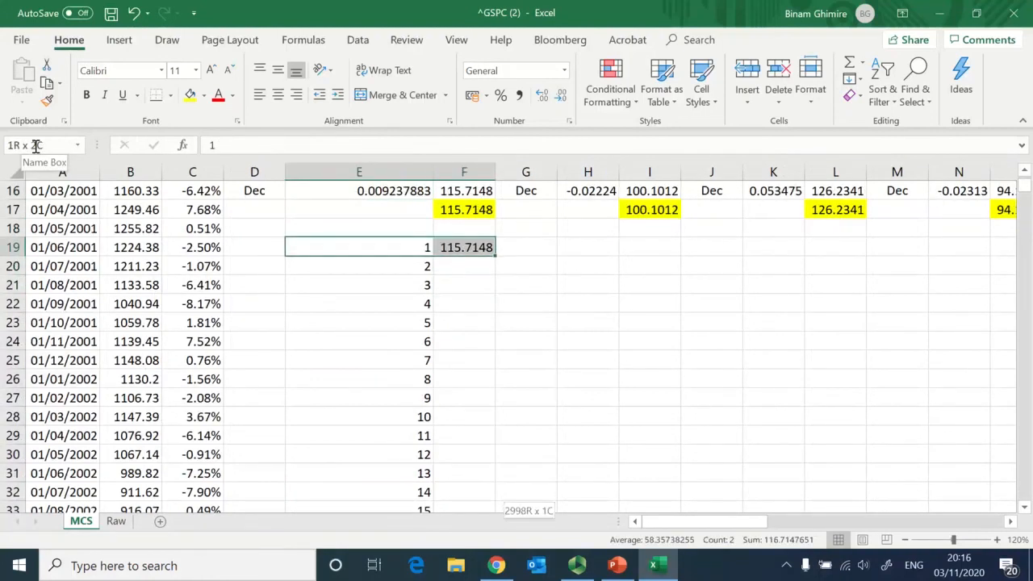
key("ctrl+shift+Down")
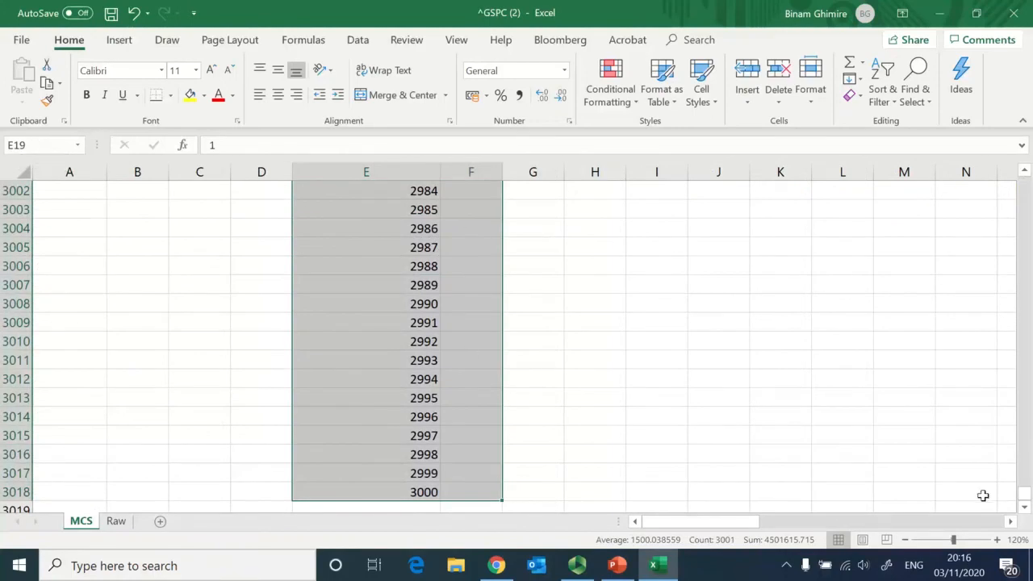
left_click_drag(1025, 494, 1021, 186)
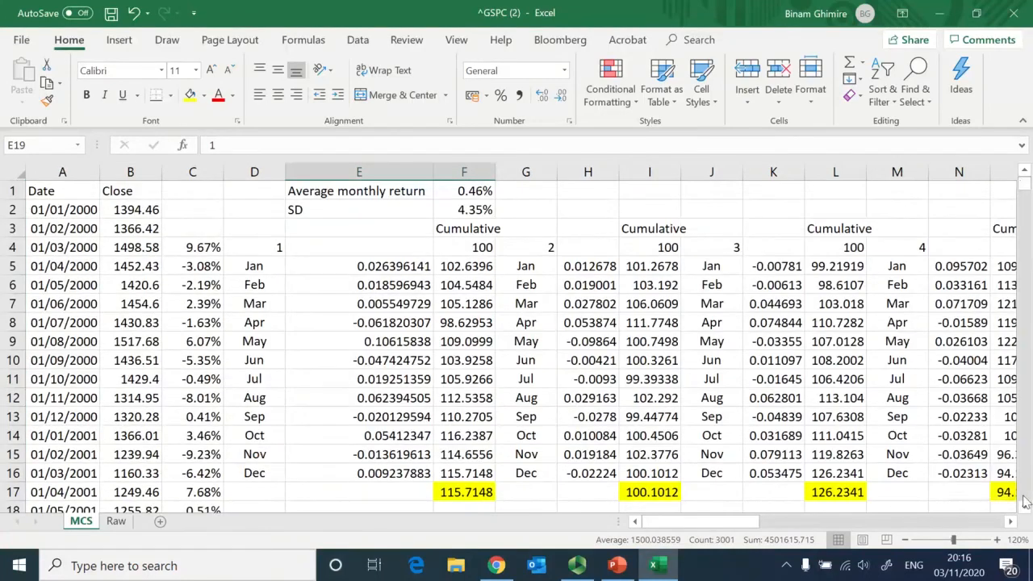
left_click(1025, 506)
left_click(1024, 507)
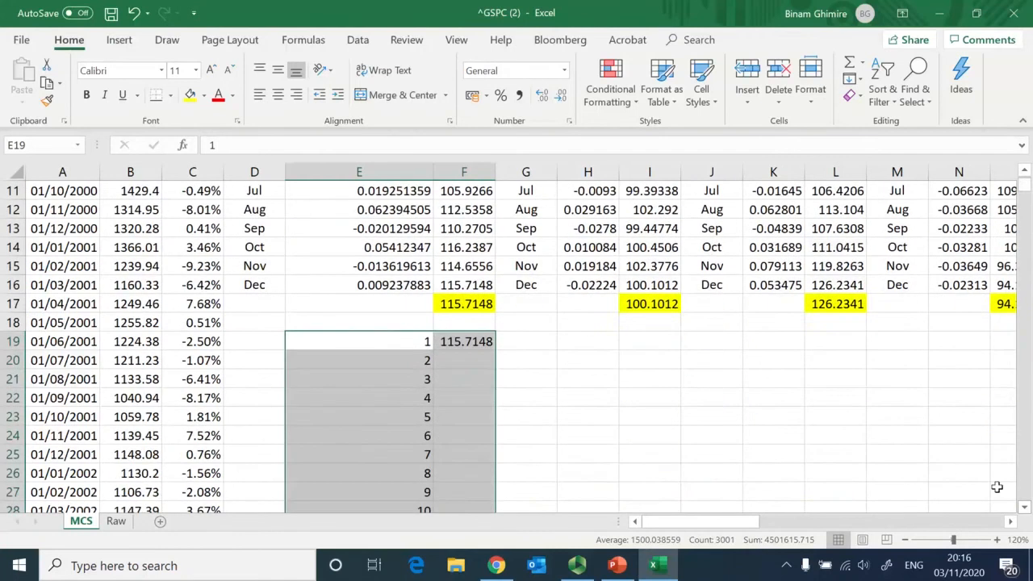
left_click(357, 40)
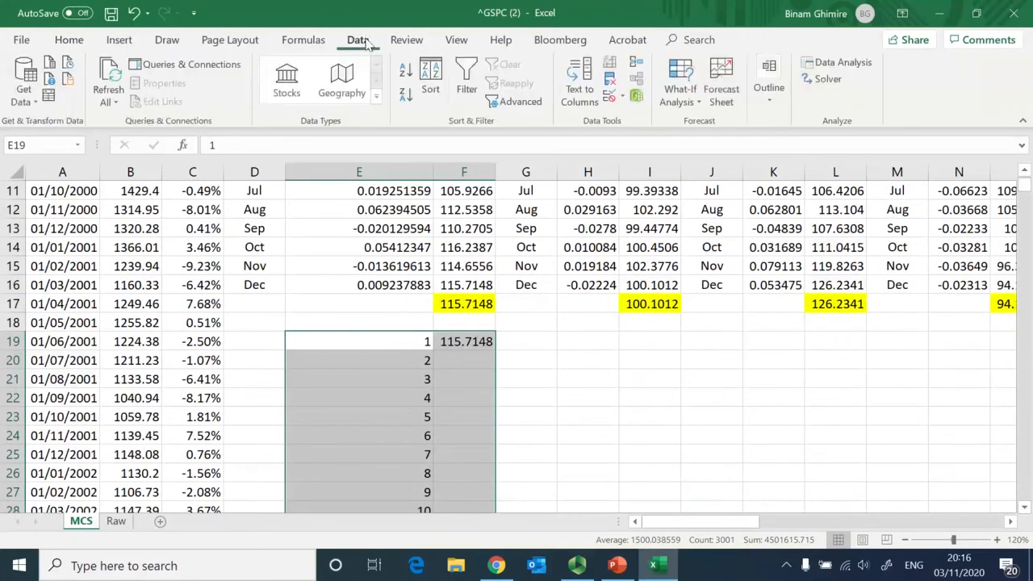
left_click(680, 90)
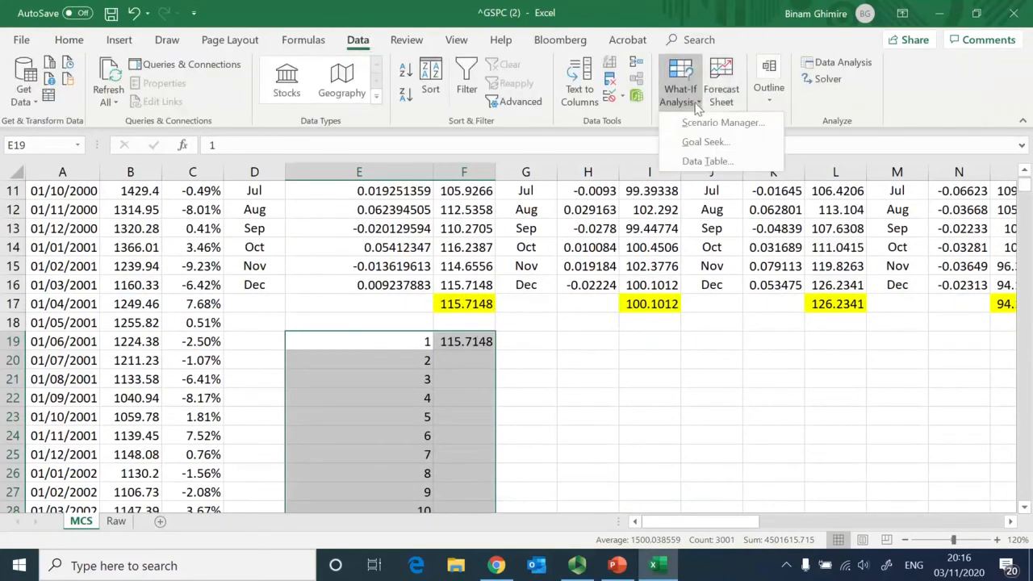
left_click(704, 161)
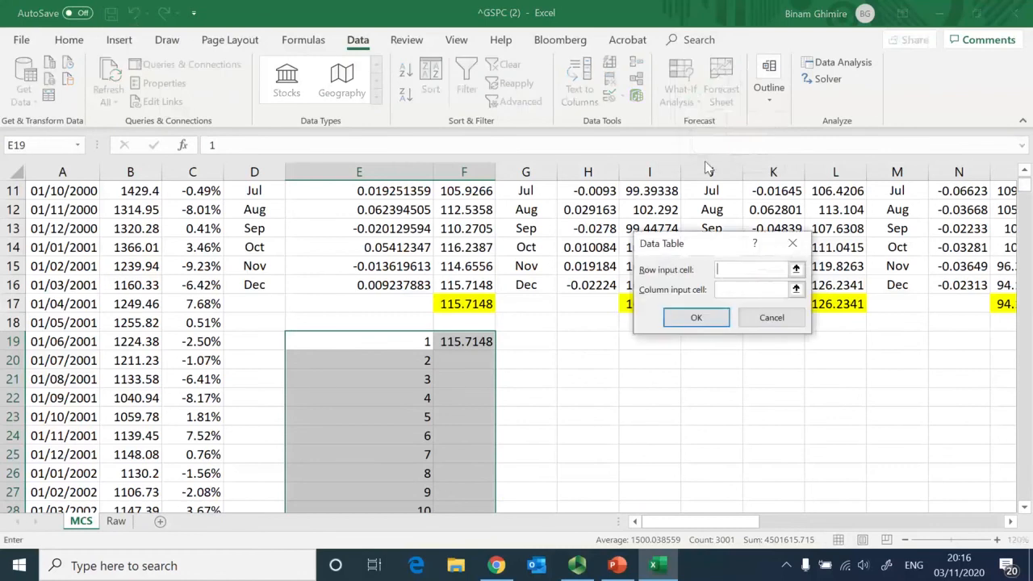
left_click(726, 292)
left_click(726, 291)
left_click(534, 323)
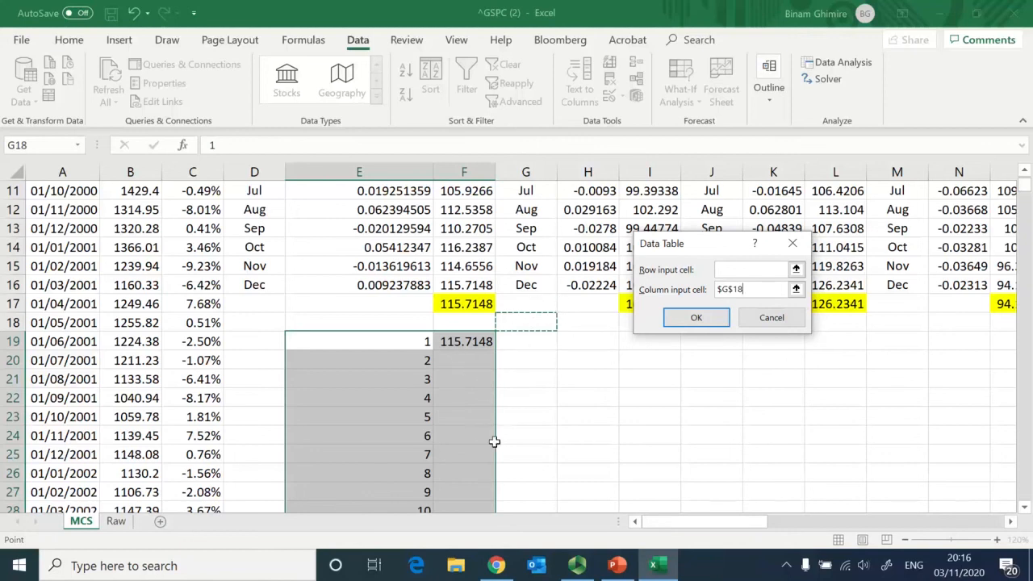
left_click(695, 318)
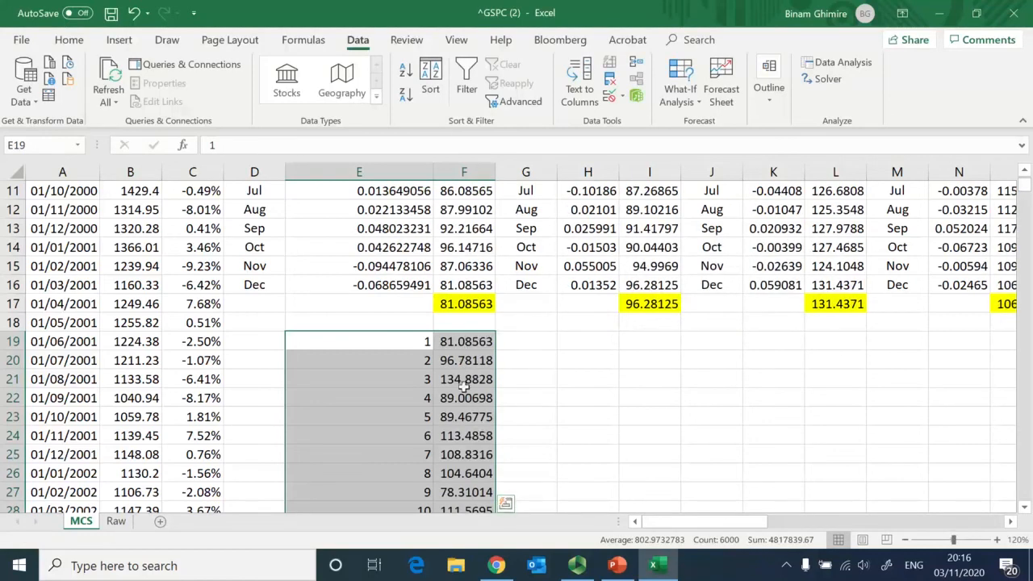
Step: Calculate the average of the 3000 simulated year-end values in H19 with =AVERAGE(F19:F3018)
left_click(602, 348)
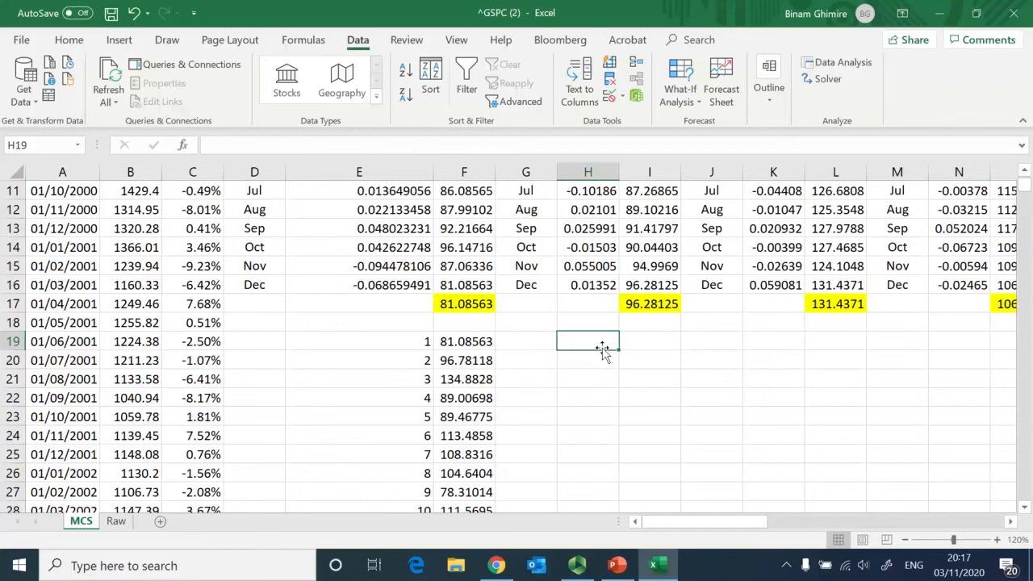
type("=ave")
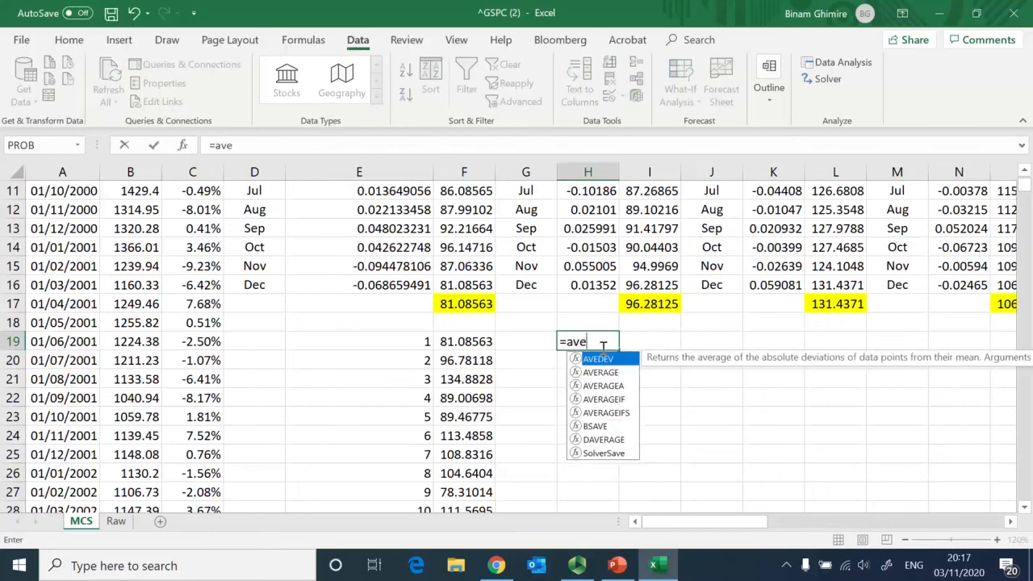
type("rage(")
key("Left")
key("Left")
key("ctrl+shift+Down")
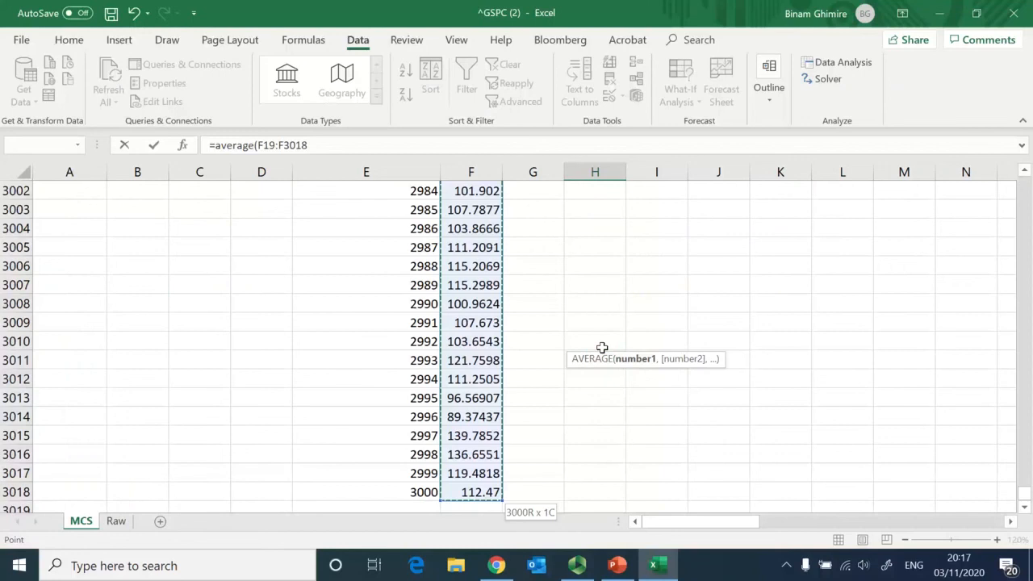
type(")")
key("Return")
Step: Review the second simulation's NORMINV returns in column H above the new average
key("Up")
key("Up")
key("Up")
key("Up")
key("Up")
key("Up")
key("Up")
key("Up")
key("Up")
key("Up")
key("Up")
key("Up")
key("Up")
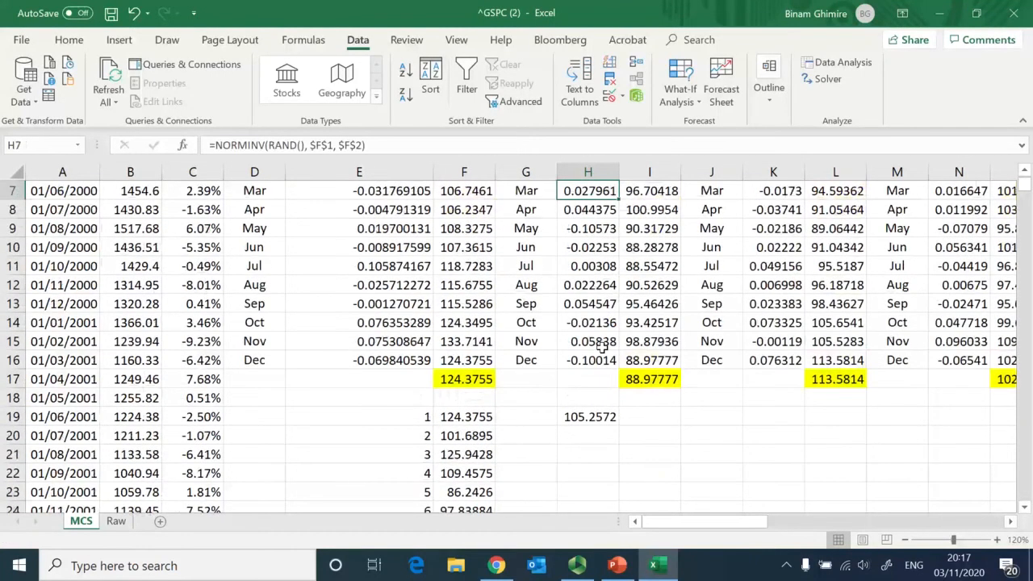
key("Down")
key("Down")
key("Down")
key("Down")
key("Down")
key("Down")
key("Down")
key("Down")
key("Down")
key("Down")
key("Down")
key("Down")
key("Down")
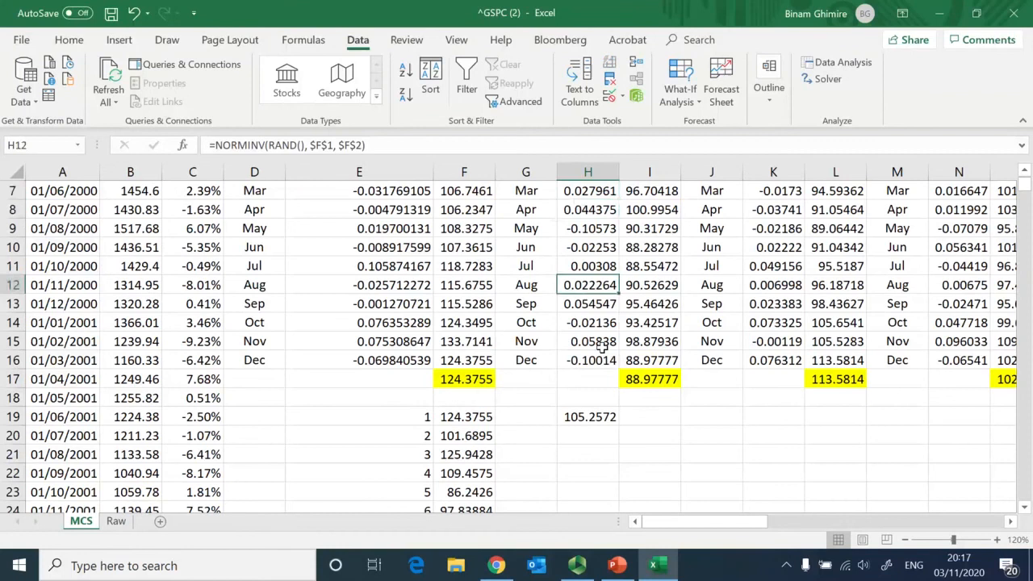
Step: Enter the label "Probability that the S&P 500 return next month will be greater than 105?" in I20
key("Right")
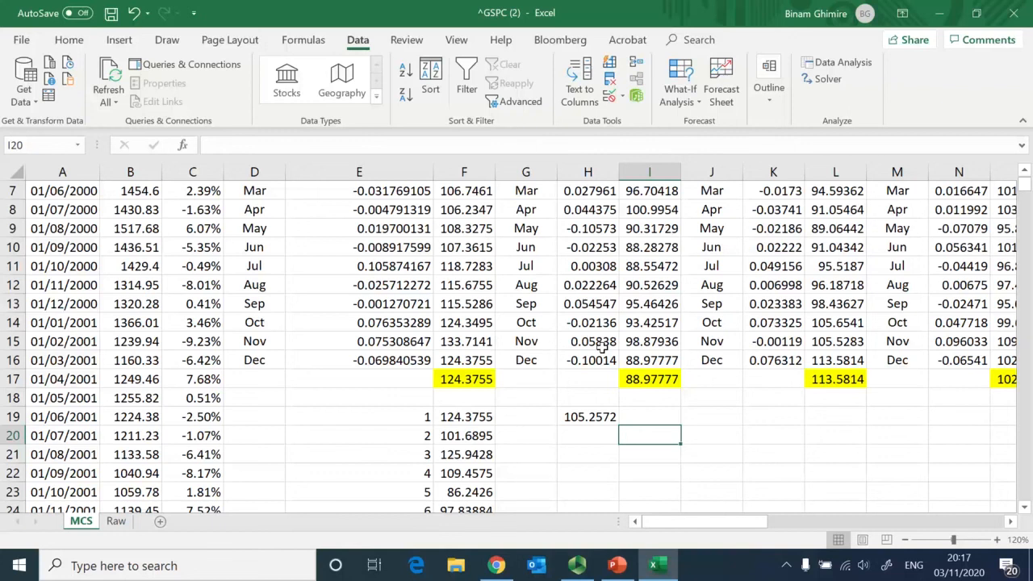
type("Probability t")
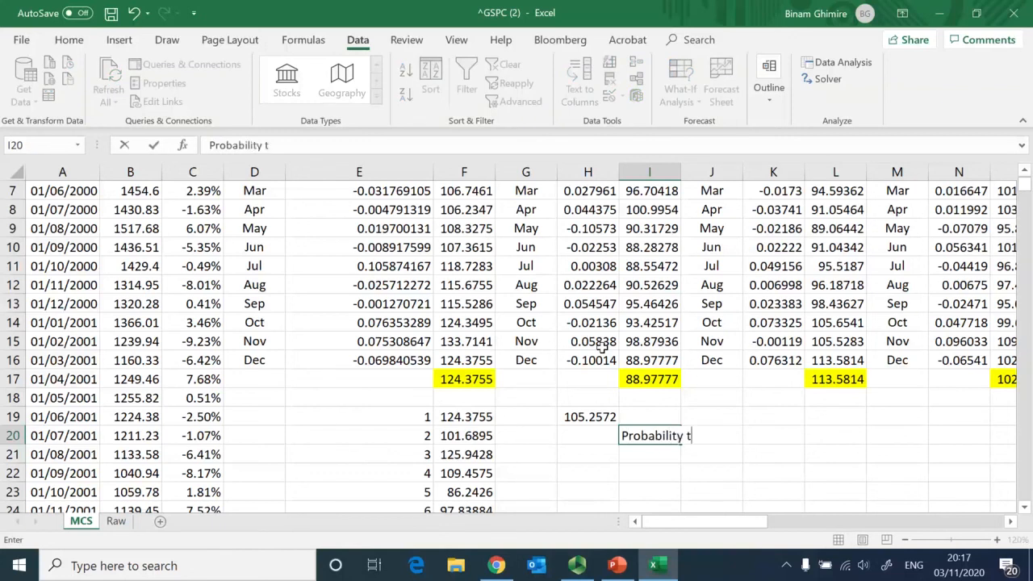
type("hat the S")
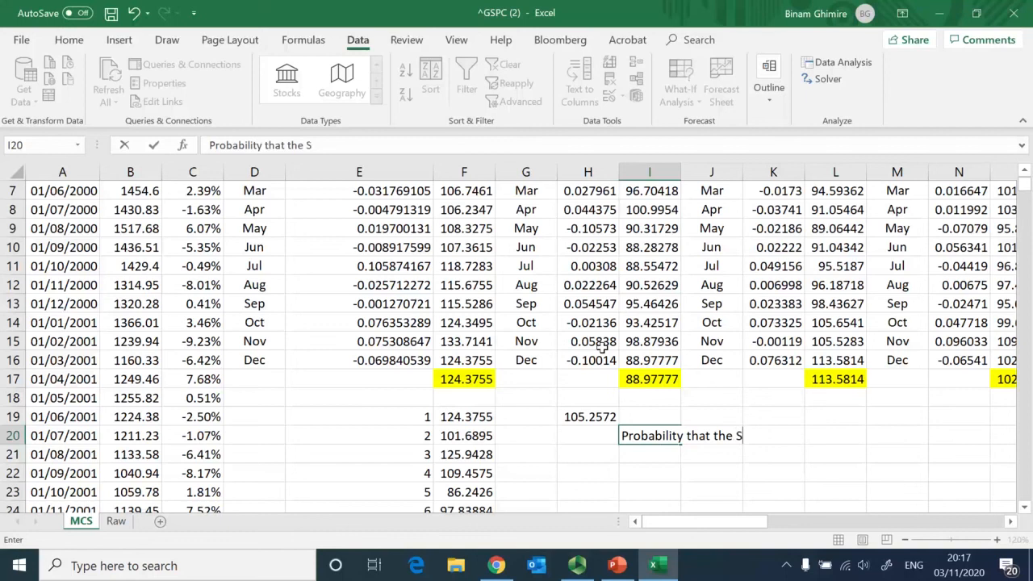
type("&P 500 ")
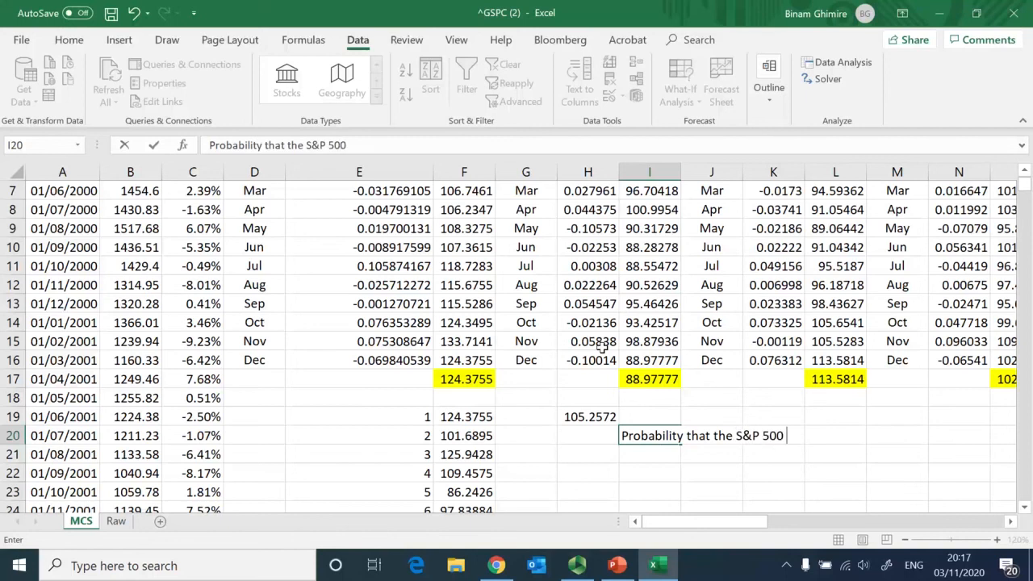
type("return next ")
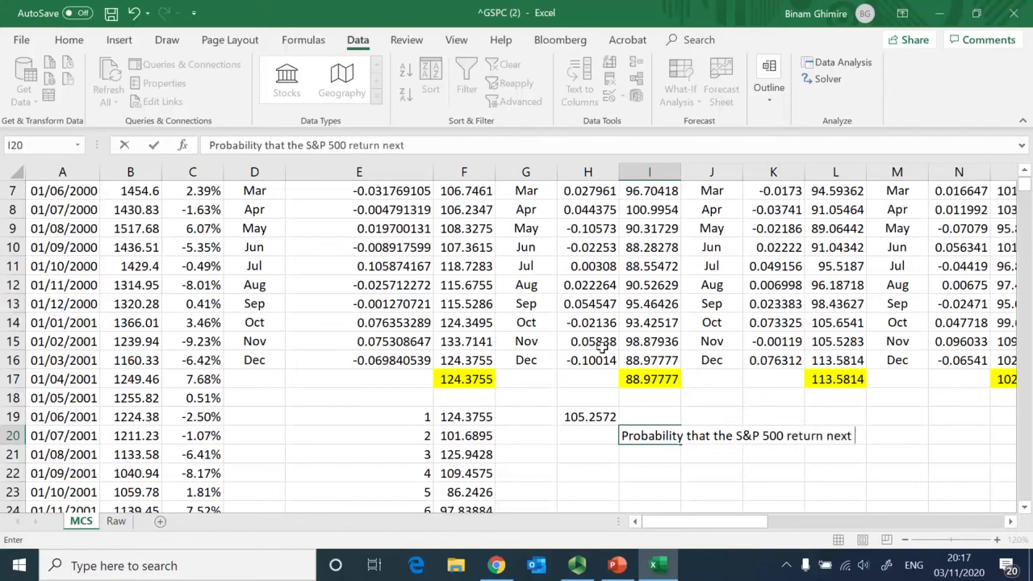
type("month will be")
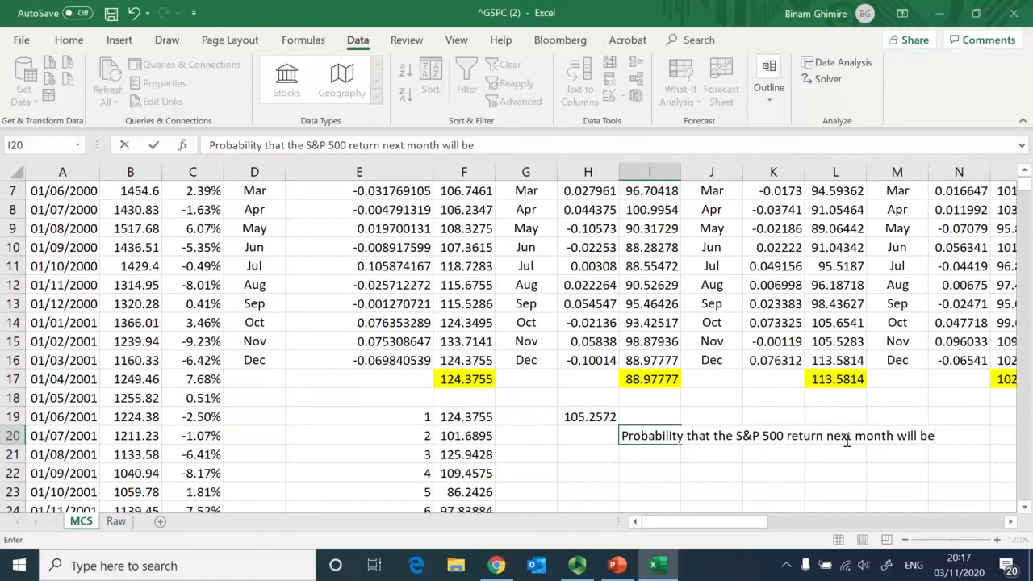
type("greater thatn")
key("BackSpace")
key("BackSpace")
type("n ")
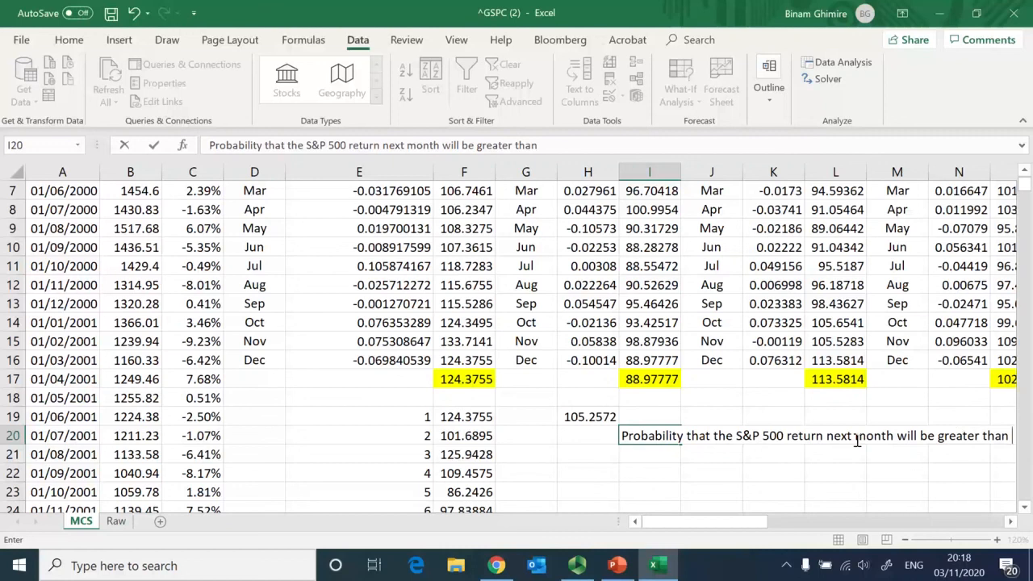
type("10")
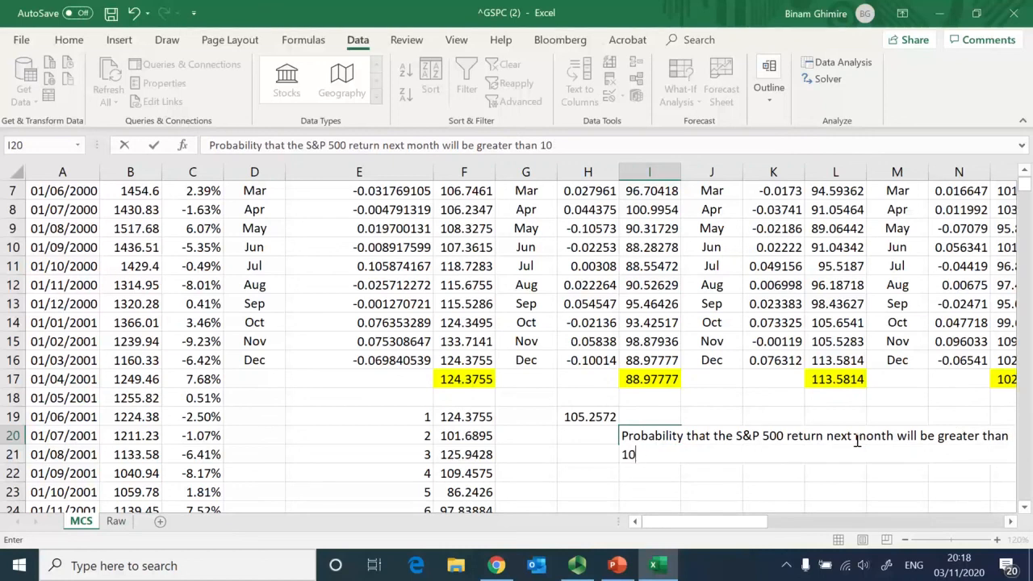
type("5?")
key("Left")
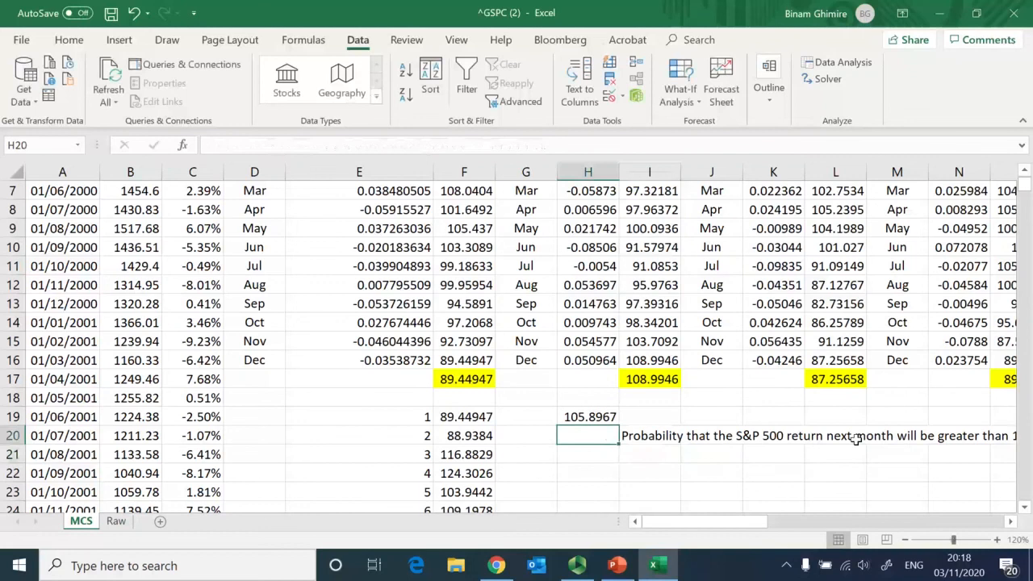
Step: Count the simulated year-end values above 105 in H20 with =COUNTIF(F19:F3018, ">105")
type("=countif")
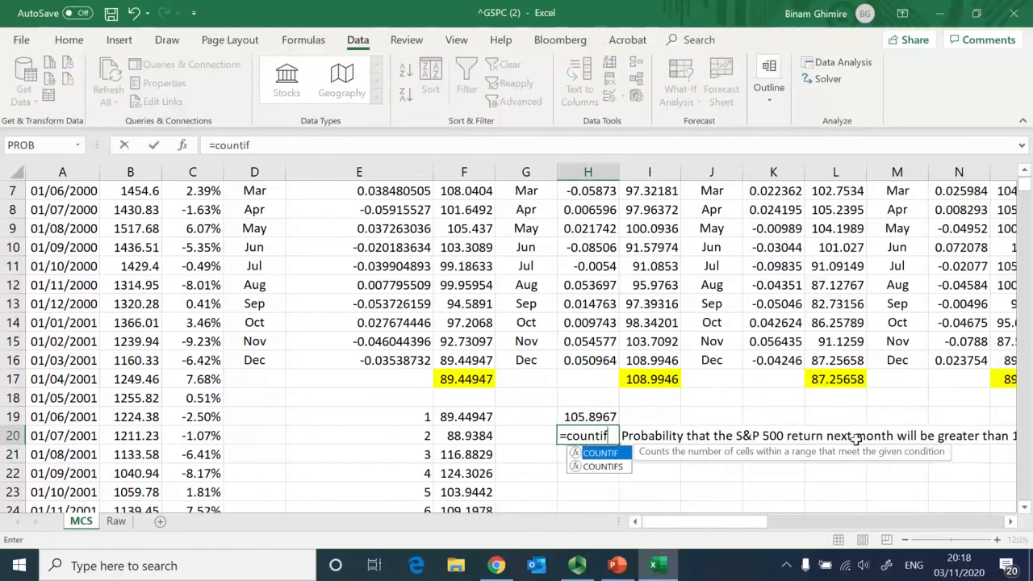
type("(")
key("Left")
key("Left")
key("Up")
key("ctrl+shift+Down")
type(",")
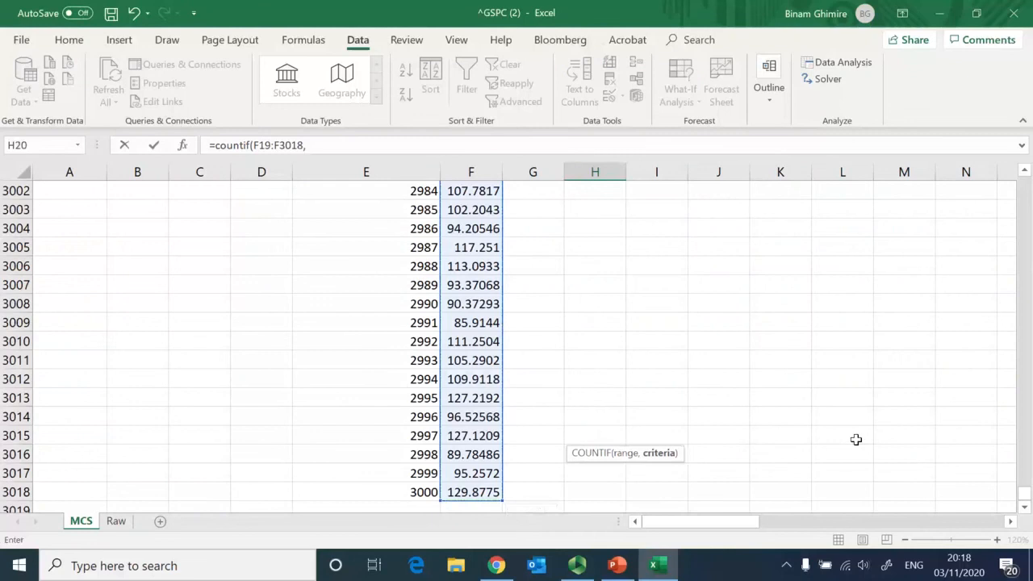
left_click_drag(1025, 493, 1027, 190)
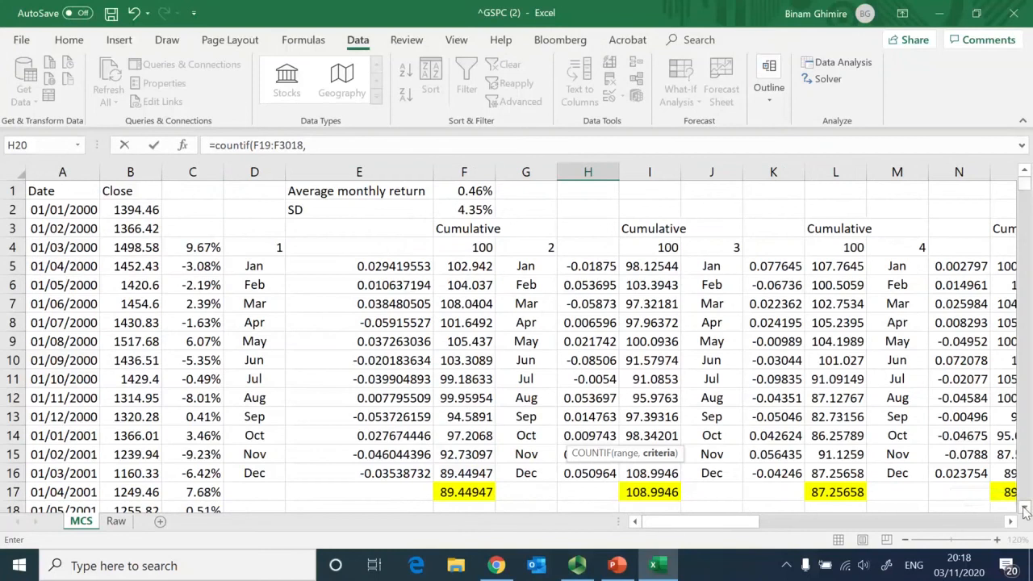
left_click(1024, 508)
left_click(1024, 508)
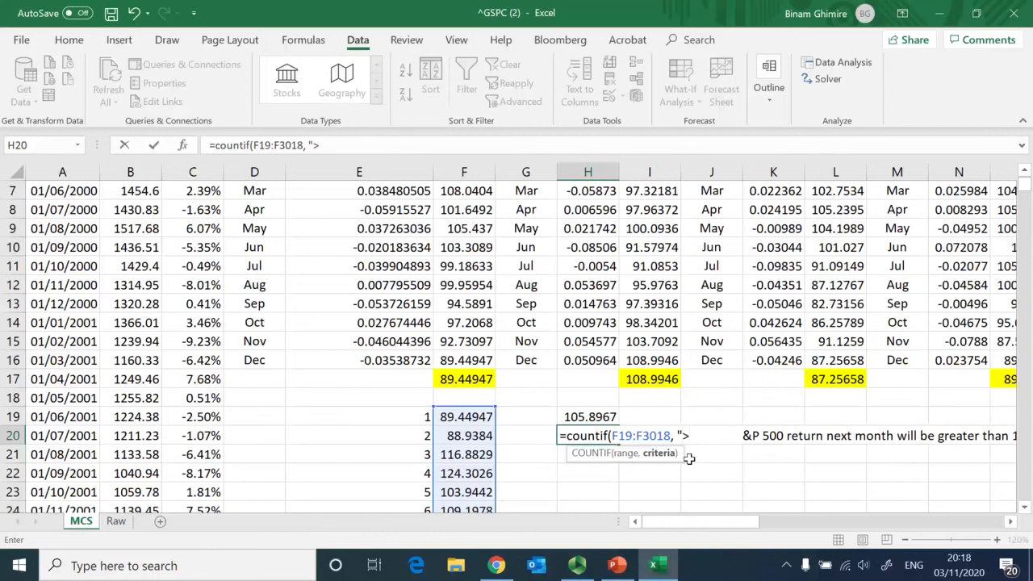
type("105")
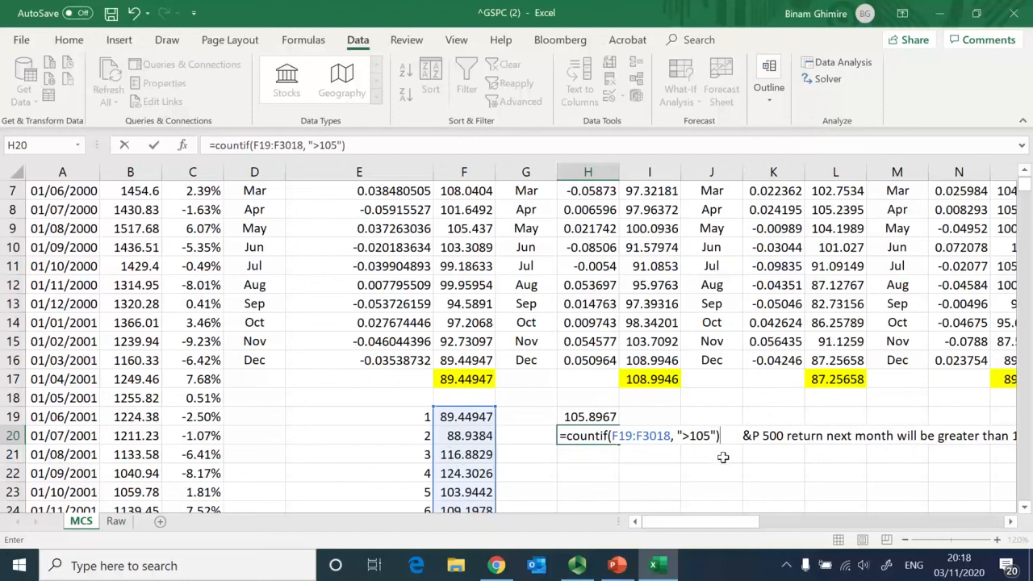
key("Return")
Step: Turn the count in H20 into a probability by dividing the COUNTIF formula by 3000
key("Up")
key("F2")
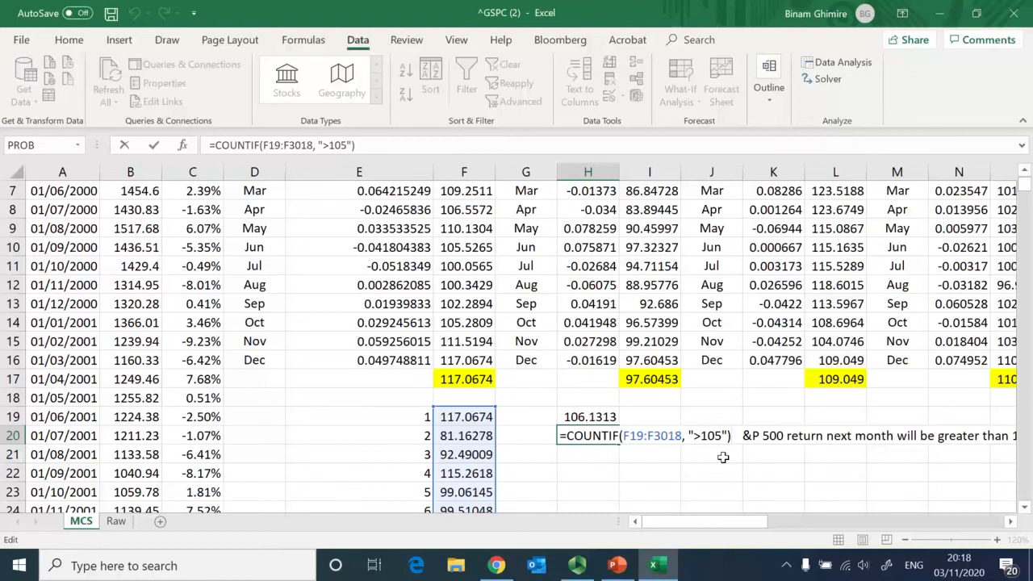
type("/3000")
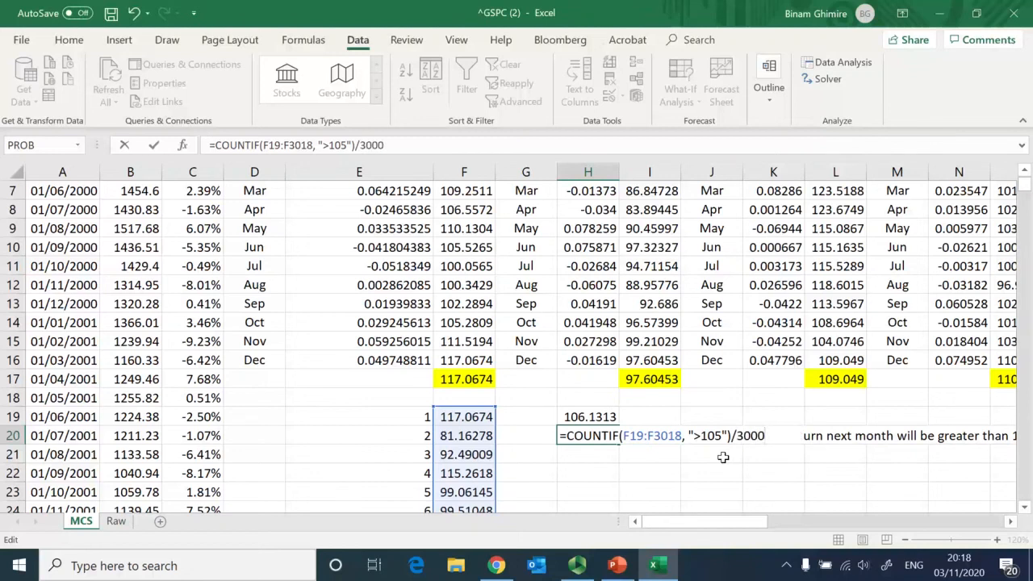
key("Return")
key("Up")
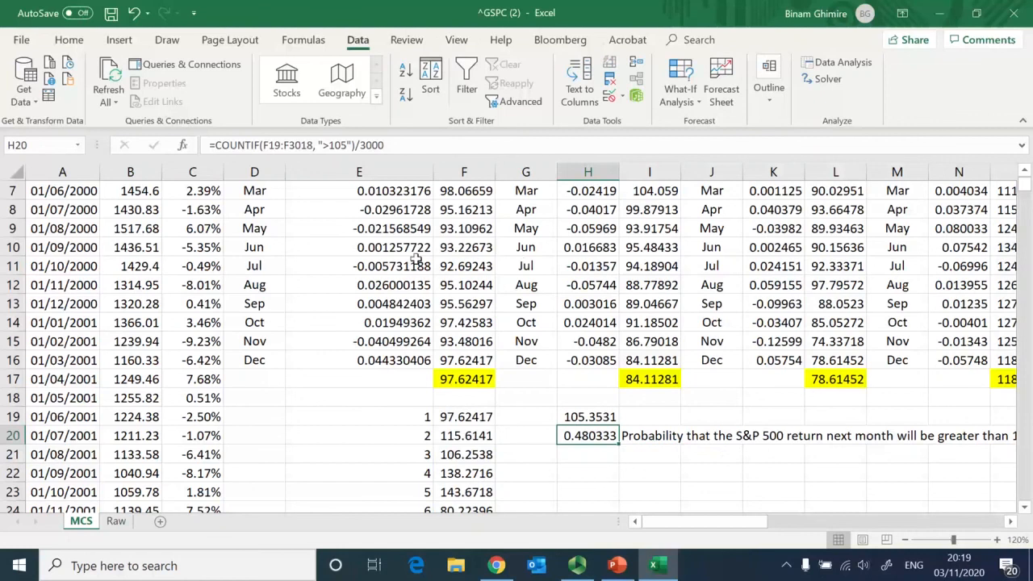
Step: Format the probability in H20 as a percentage with two decimal places
left_click(69, 39)
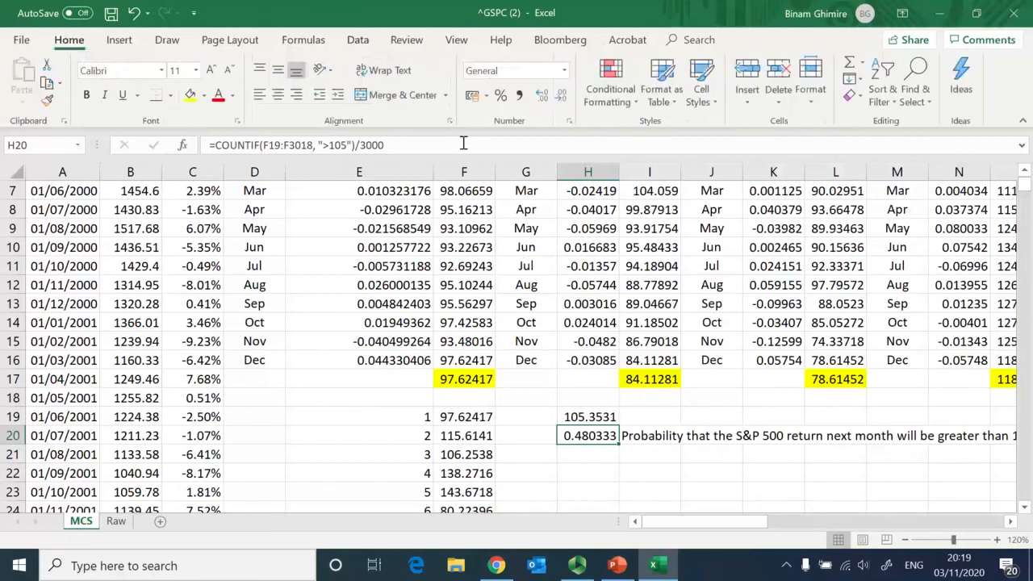
left_click(500, 97)
left_click(543, 99)
left_click(543, 98)
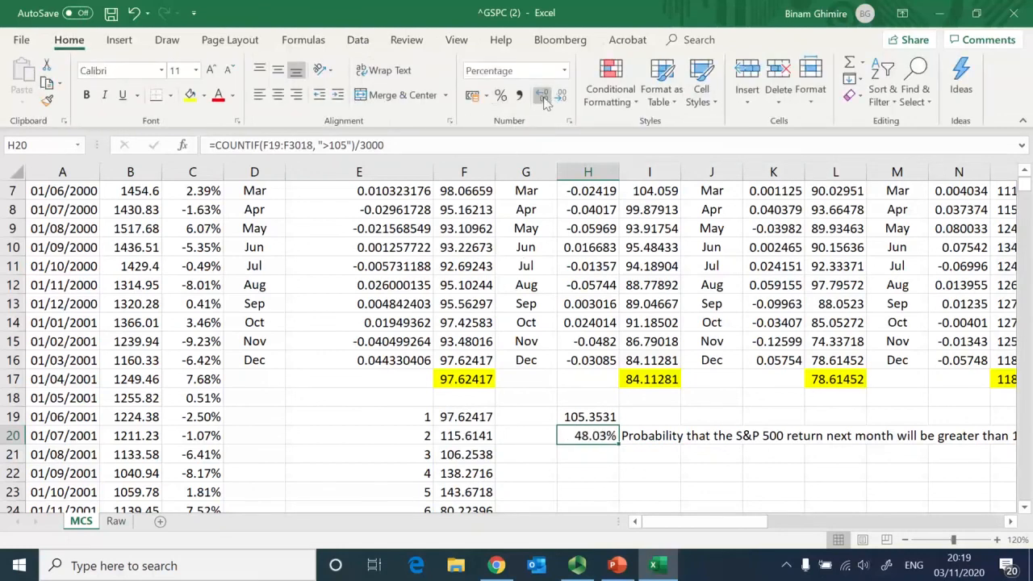
Step: Copy the probability label from I20 into I21
left_click(645, 437)
key("F2")
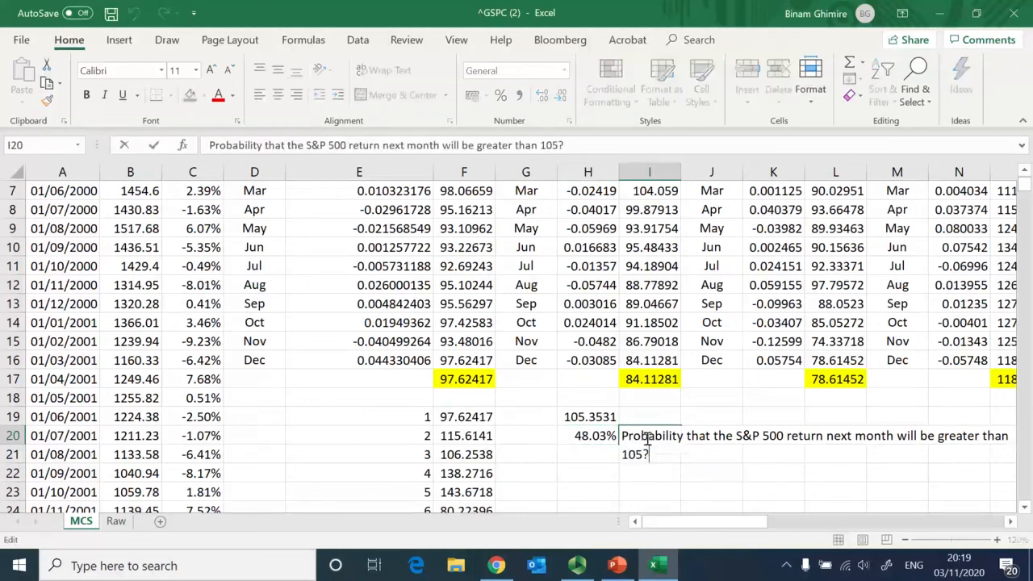
left_click(596, 457)
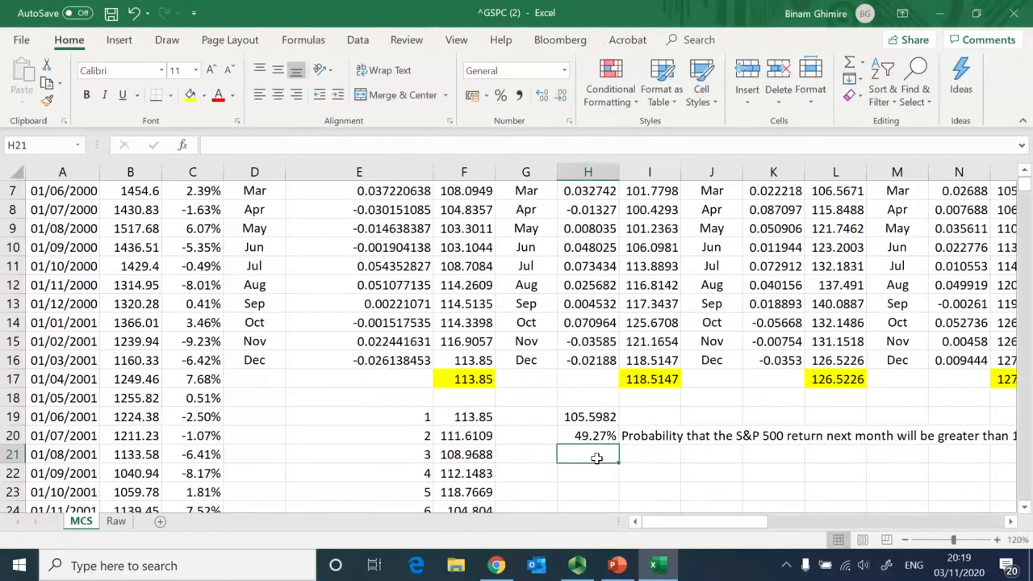
key("Up")
key("Down")
key("Up")
key("Right")
key("ctrl+c")
key("Down")
key("Return")
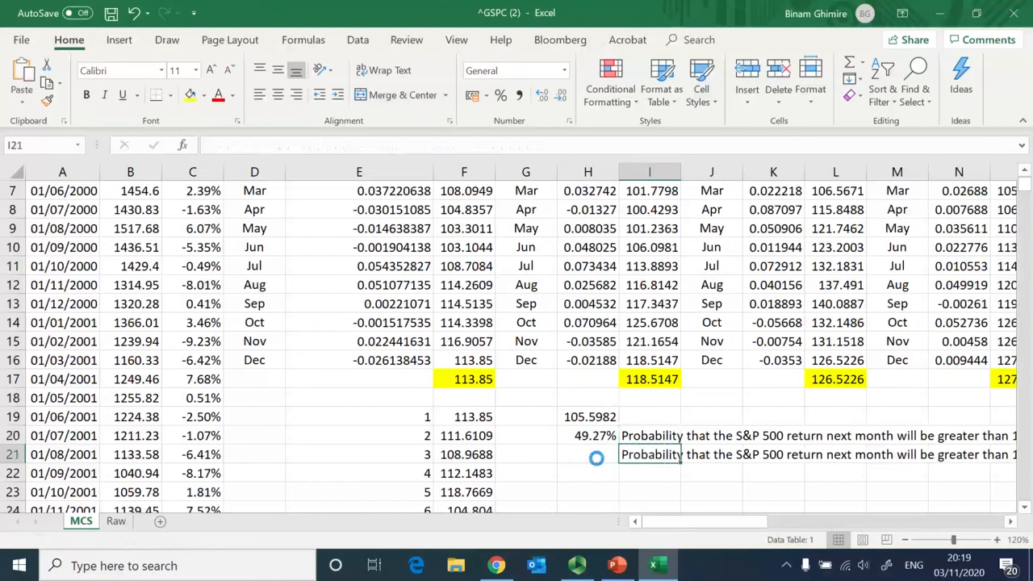
Step: Replace "105?" at the end of the I21 label with "the one given by historical average return"
key("F2")
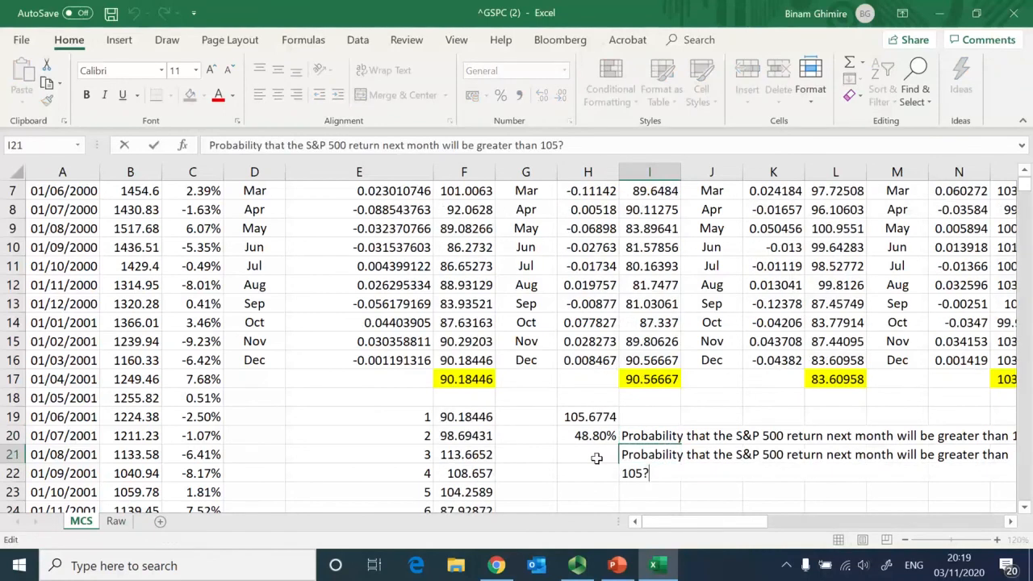
key("ctrl+Right")
key("ctrl+Right")
key("ctrl+Right")
key("ctrl+Right")
key("ctrl+Right")
key("ctrl+Right")
key("ctrl+Right")
key("ctrl+Right")
key("ctrl+Right")
key("ctrl+Right")
key("ctrl+Right")
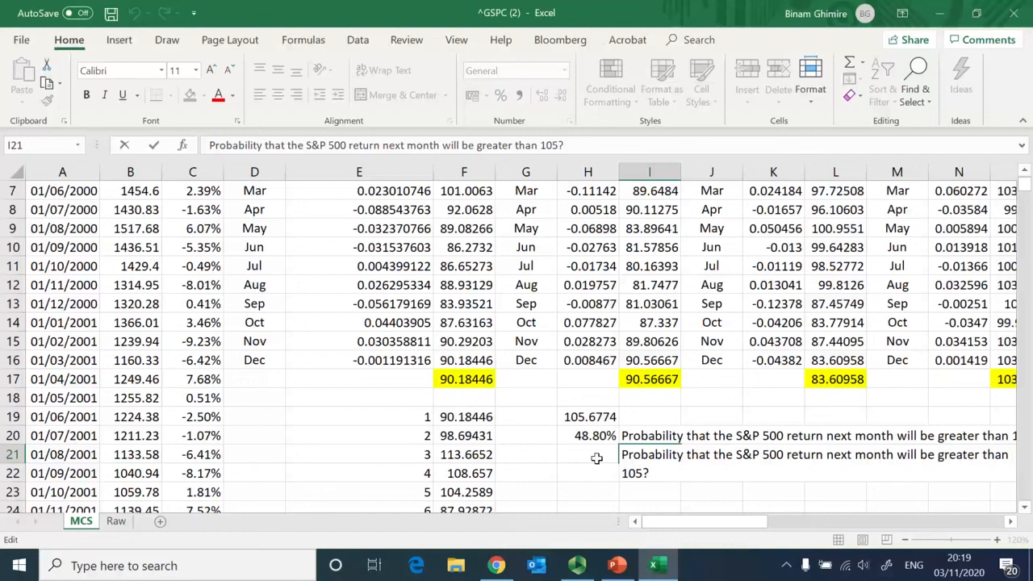
key("ctrl+Right")
key("ctrl+Right")
key("shift+Right")
key("shift+Right")
key("shift+Right")
key("shift+Right")
type("the one given by")
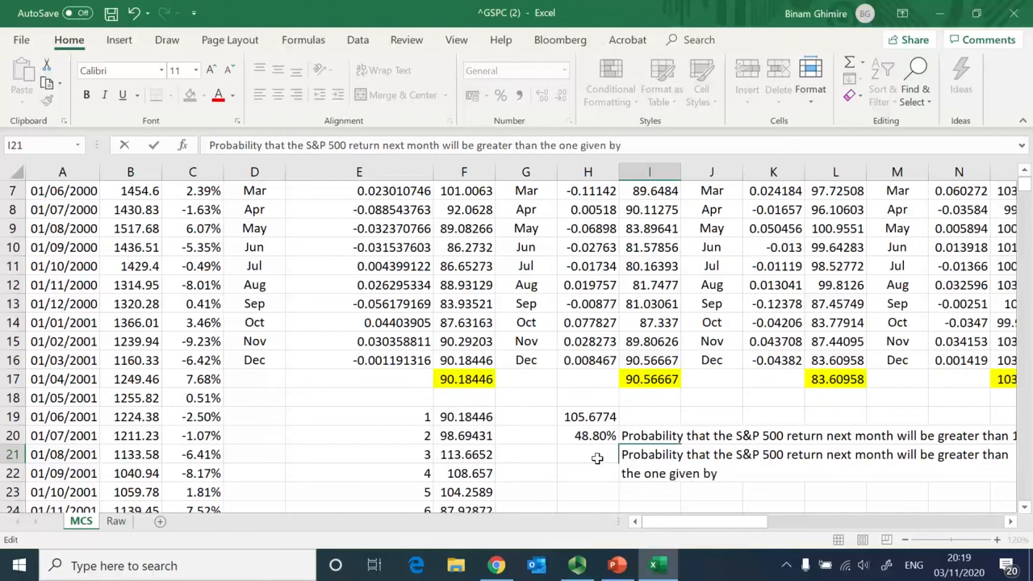
type(" histor")
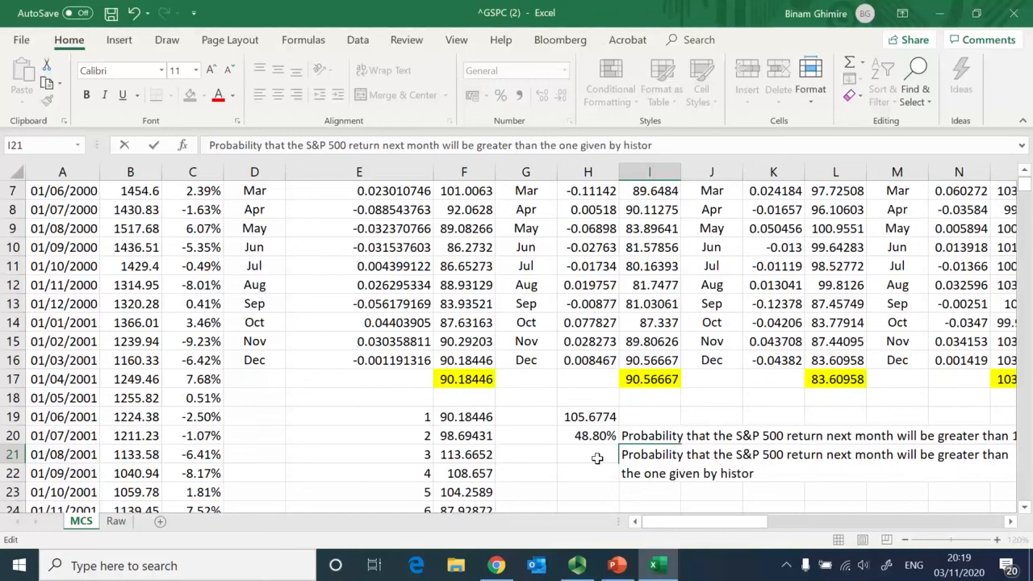
type("ical average return")
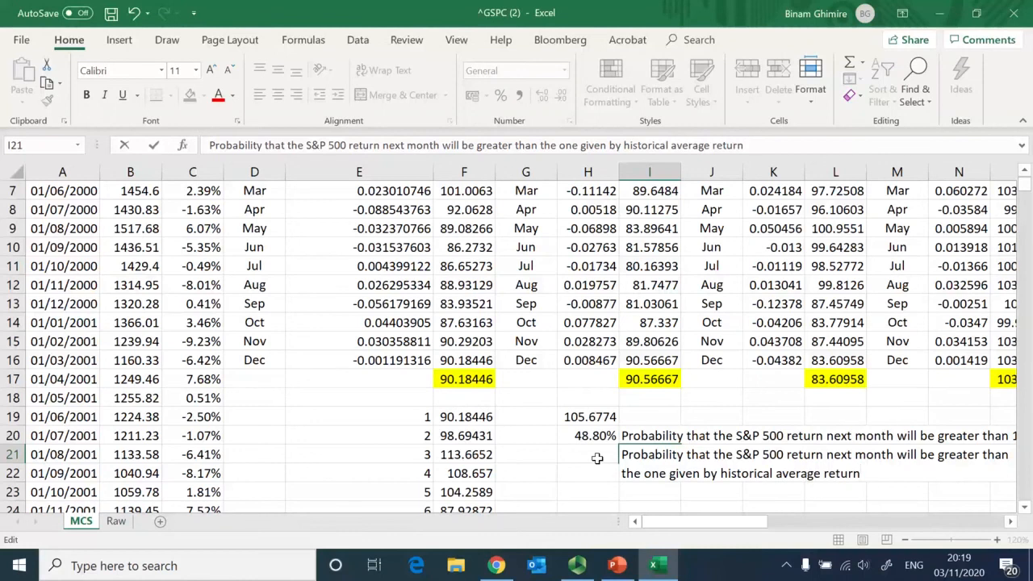
key("Return")
Step: Insert the word "cumulative" before "return next month" in the I21 label
key("Up")
key("F2")
key("Up")
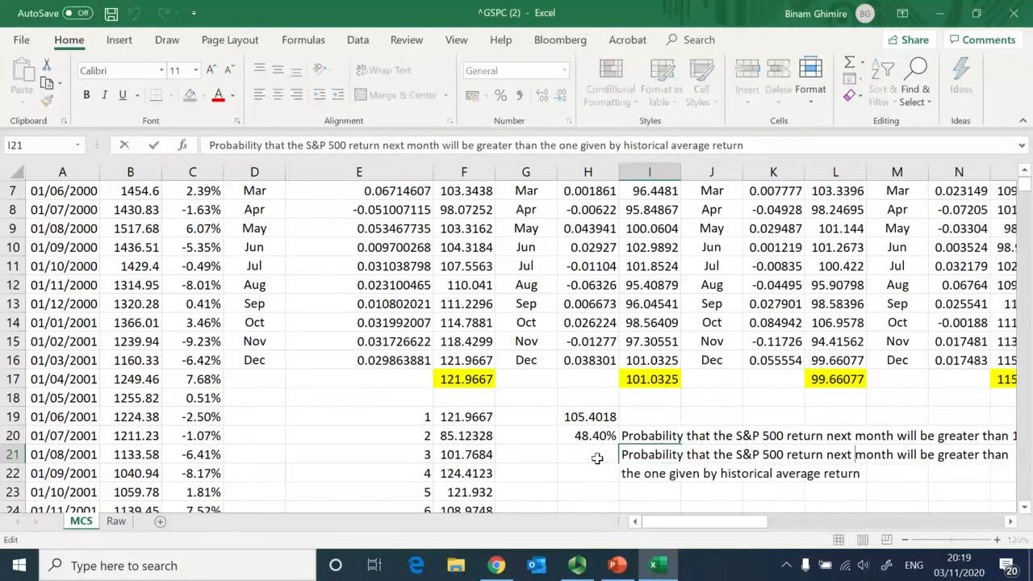
key("ctrl+Left")
key("ctrl+Left")
type("cumulative")
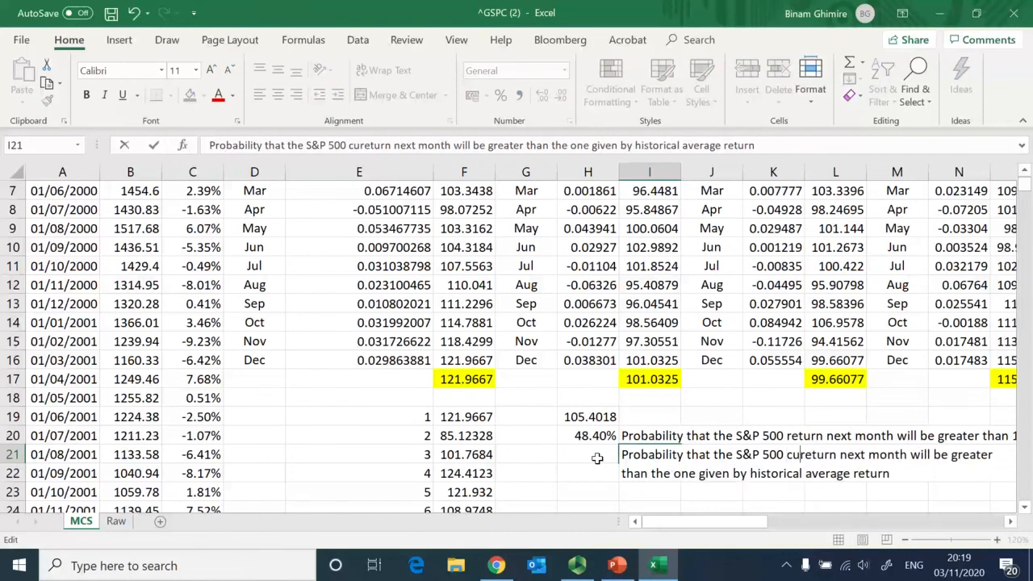
key("ctrl+Right")
key("ctrl+Right")
key("ctrl+Right")
key("ctrl+Right")
key("ctrl+Right")
key("ctrl+Right")
key("ctrl+Right")
key("ctrl+Right")
key("ctrl+Right")
key("ctrl+Right")
key("ctrl+Right")
key("ctrl+Right")
key("ctrl+Right")
key("ctrl+Right")
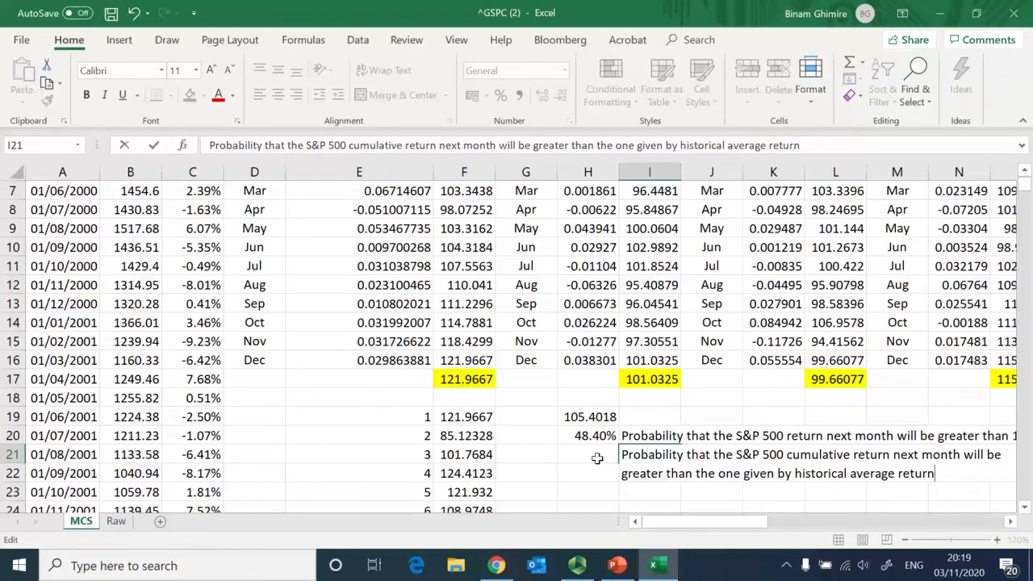
key("ctrl+Return")
Step: Enter the formula =F4*(1+F1) in G21 to compute the cumulative value given by the historical average monthly return
key("Left")
key("Left")
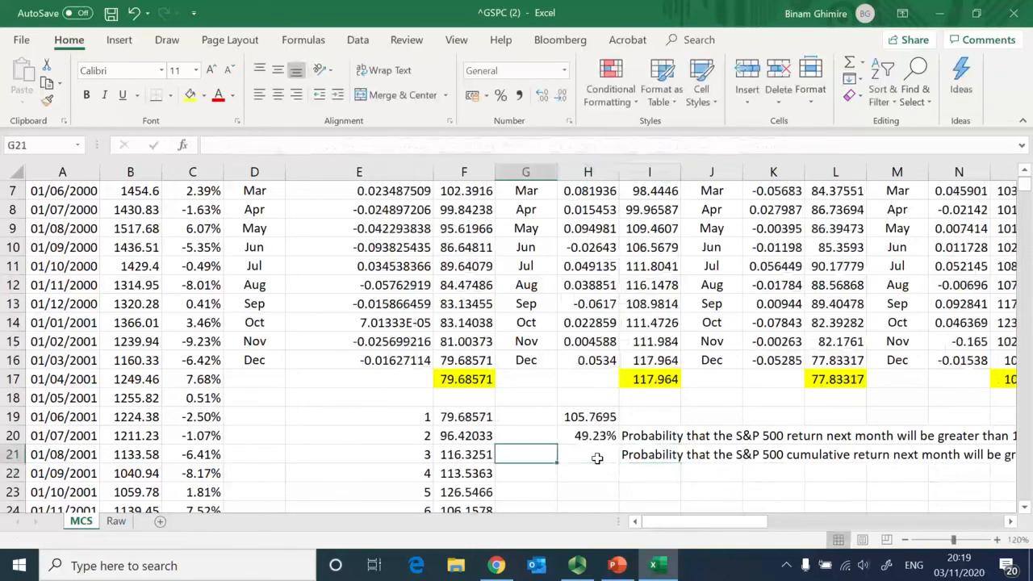
type("=")
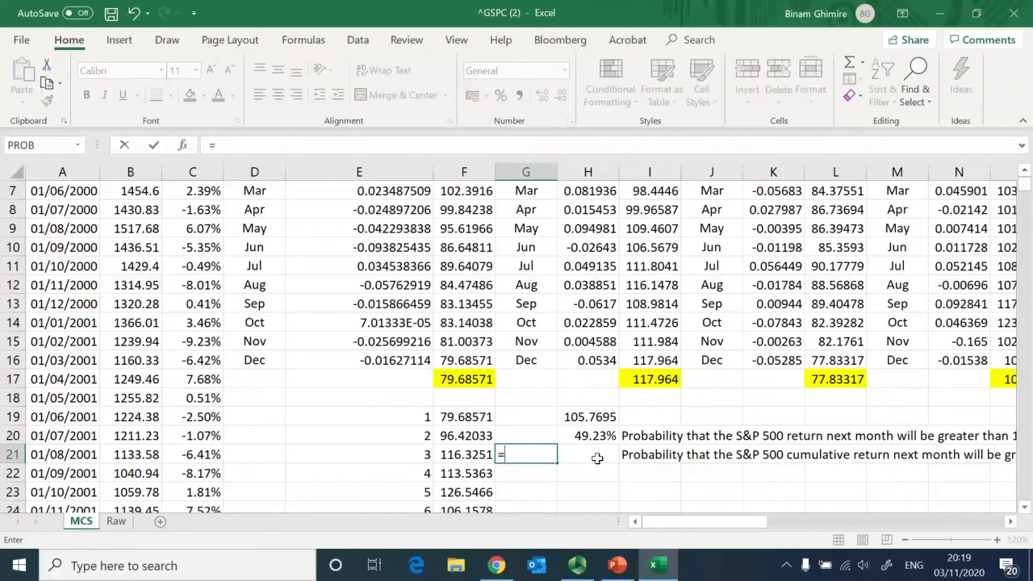
key("ctrl+Up")
key("ctrl+Up")
key("ctrl+Up")
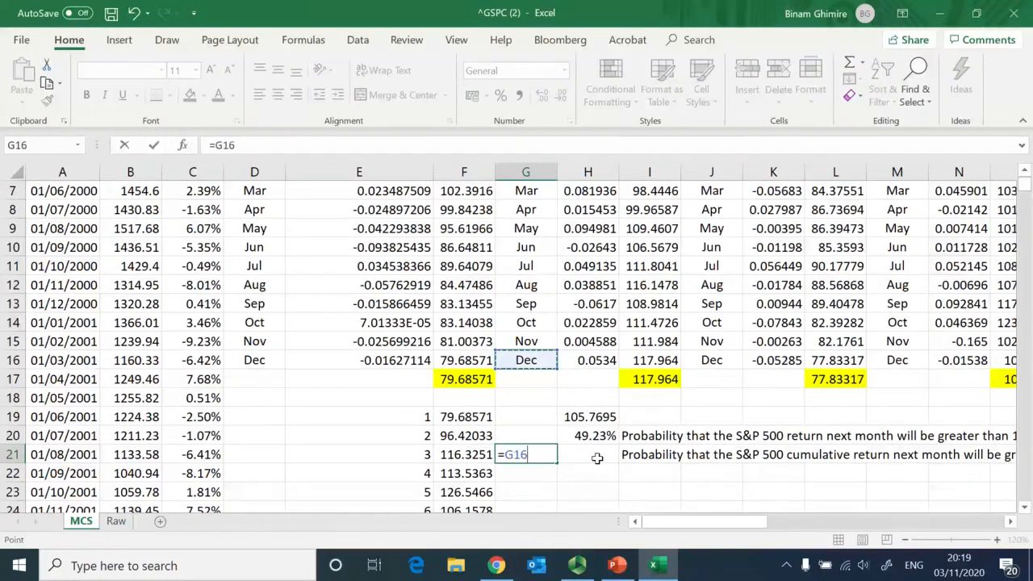
key("Down")
key("Down")
key("Down")
key("Left")
type("*(")
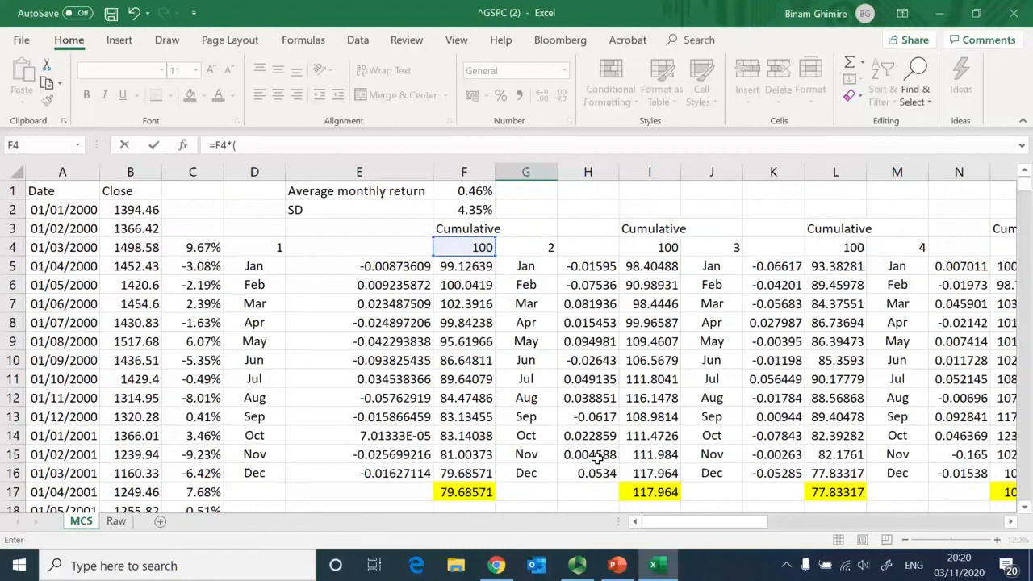
type("1+")
key("Right")
key("ctrl+Down")
key("ctrl+Up")
key("ctrl+Up")
key("Left")
type(")")
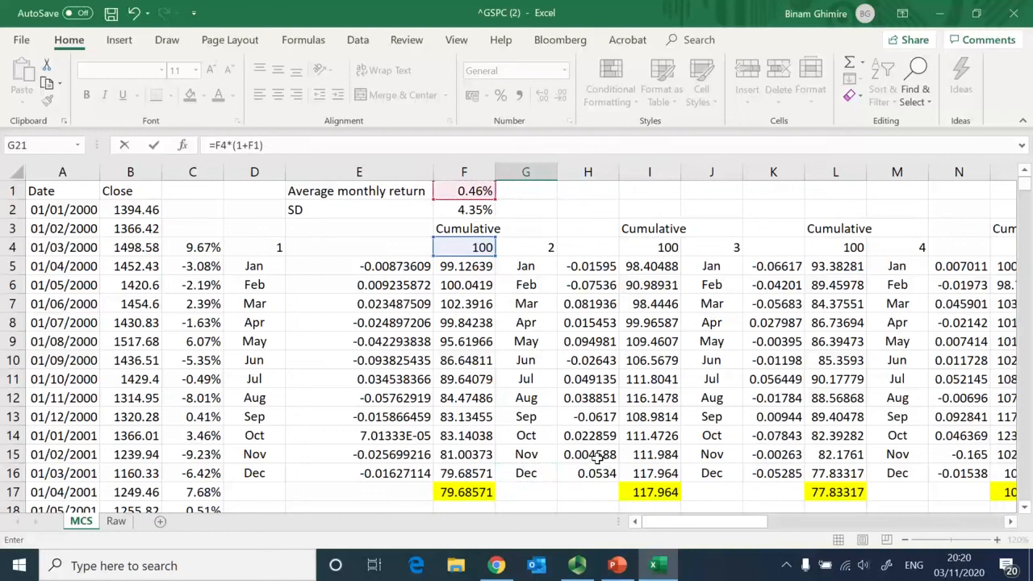
key("Return")
key("Down")
key("Up")
key("Up")
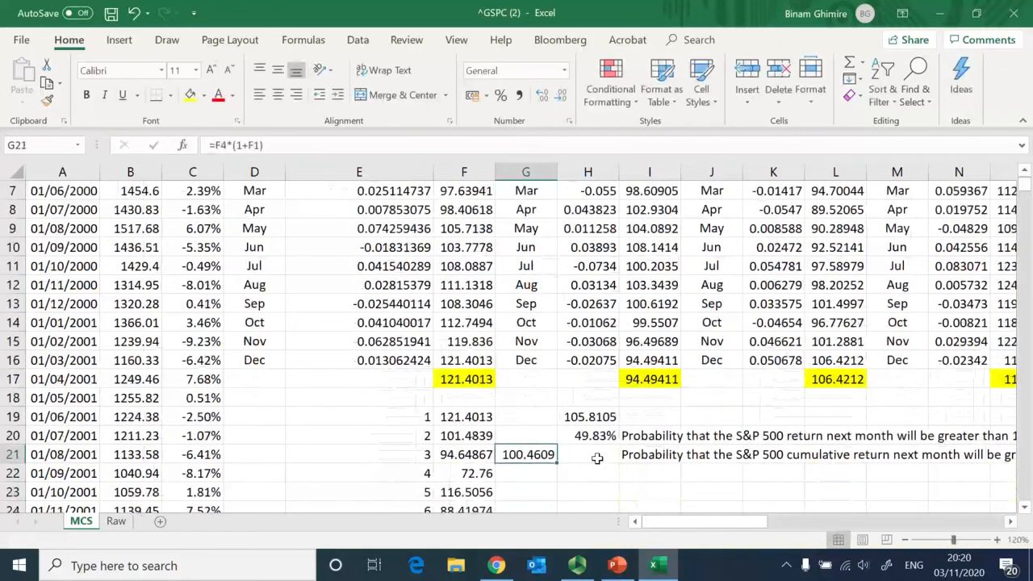
Step: Copy the COUNTIF formula text from H20 into H21, keeping the F19:F3018 range unchanged
key("Right")
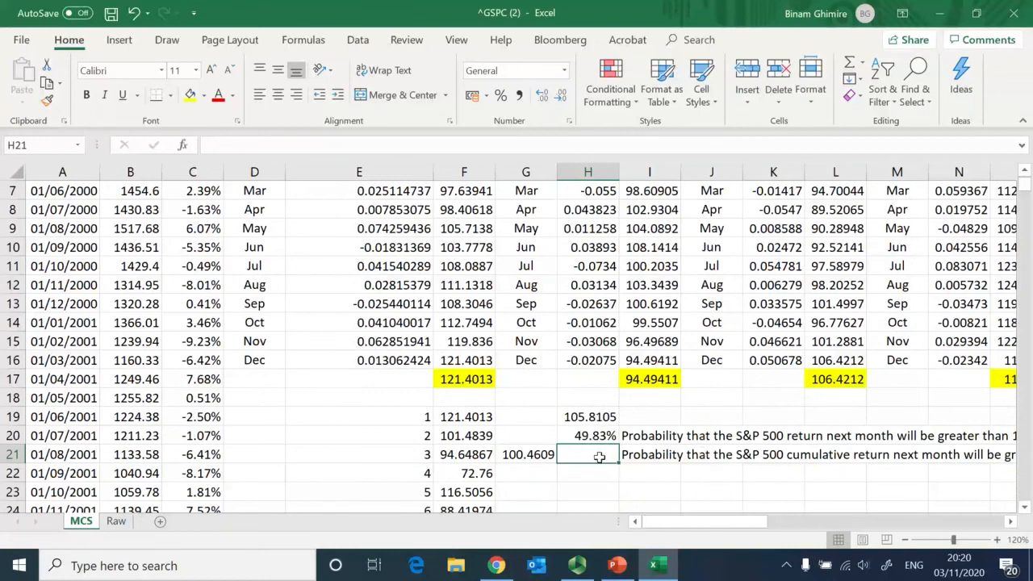
key("Up")
key("F2")
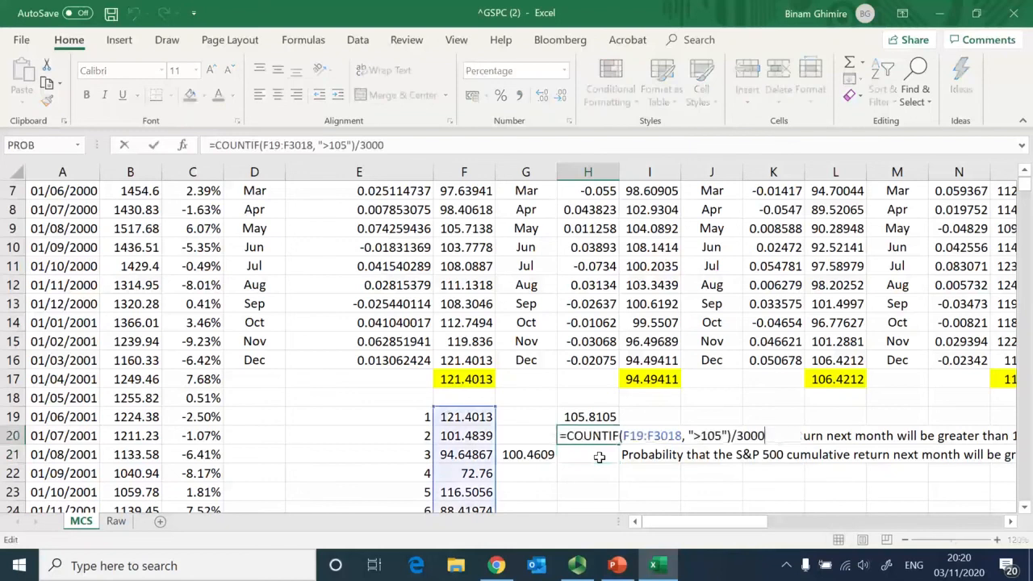
key("shift+Home")
key("ctrl+c")
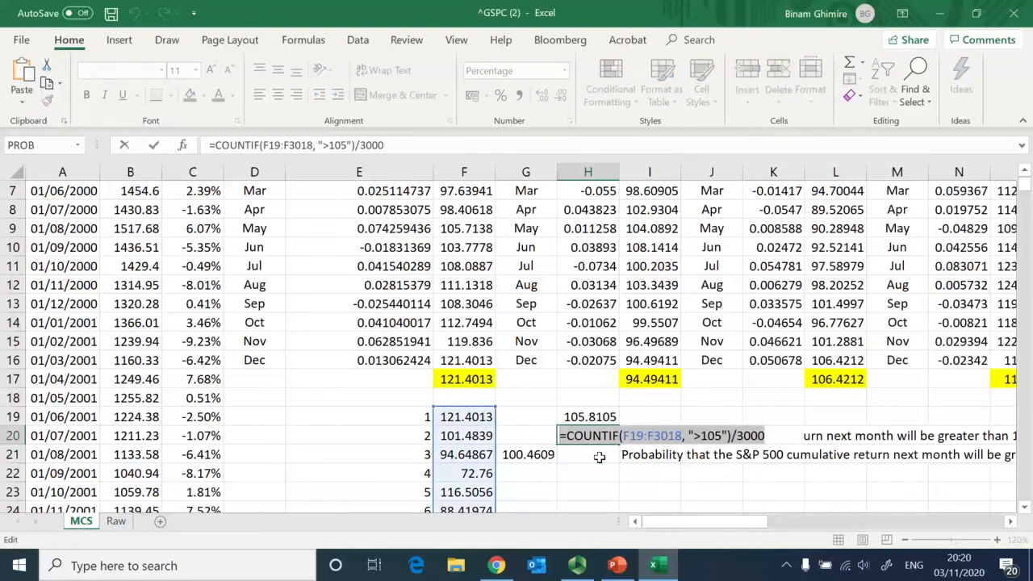
key("Return")
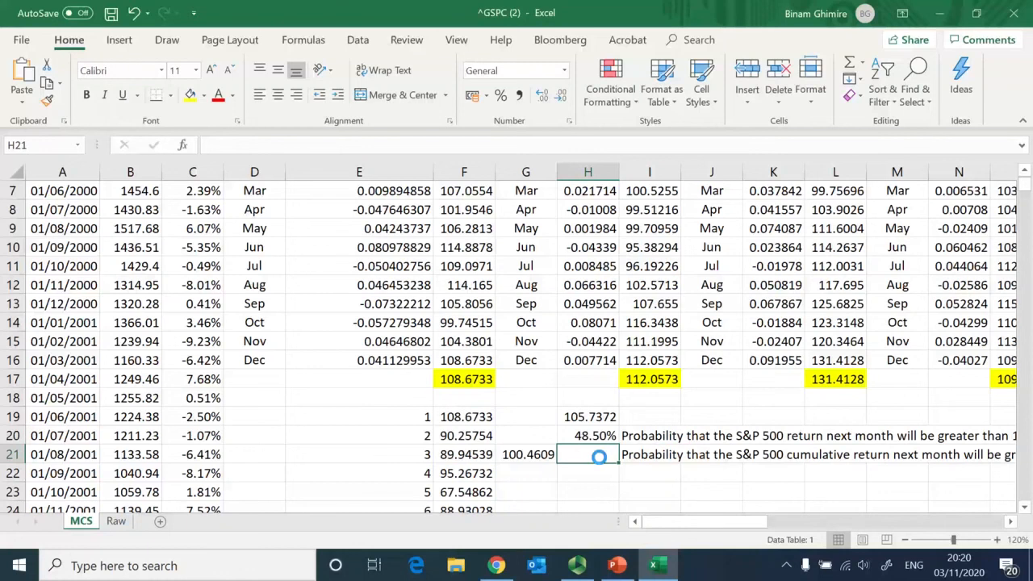
key("ctrl+v")
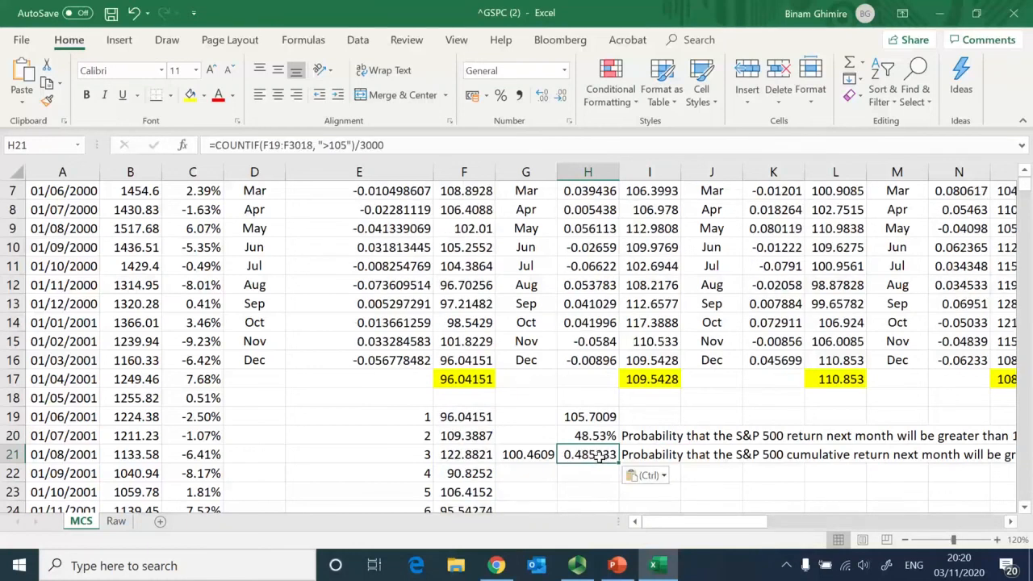
Step: Change the COUNTIF criterion in H21 to ">100.46"
key("F2")
key("Left")
key("Left")
key("Left")
key("Left")
key("Left")
key("Left")
key("Left")
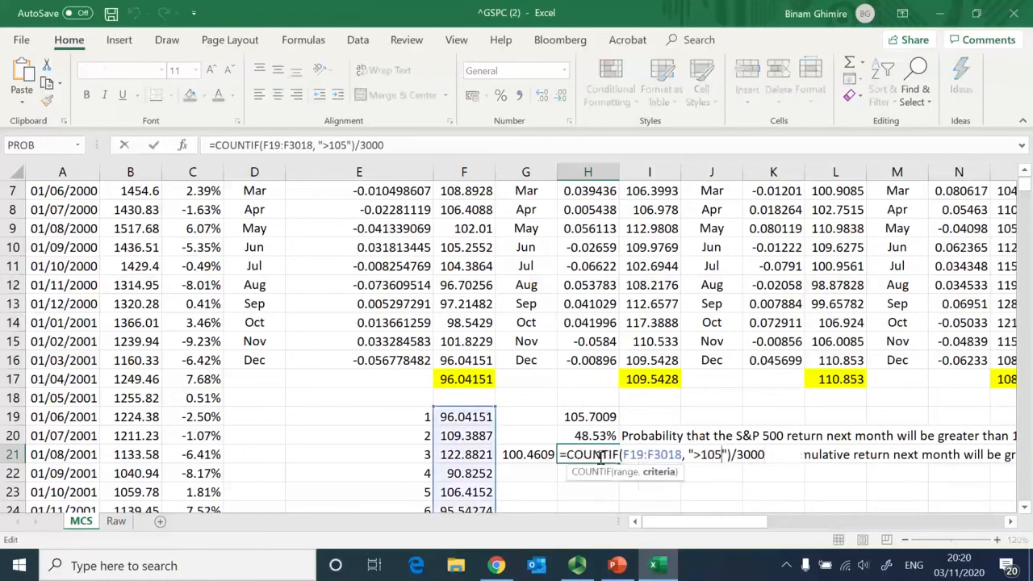
key("BackSpace")
type("0.46")
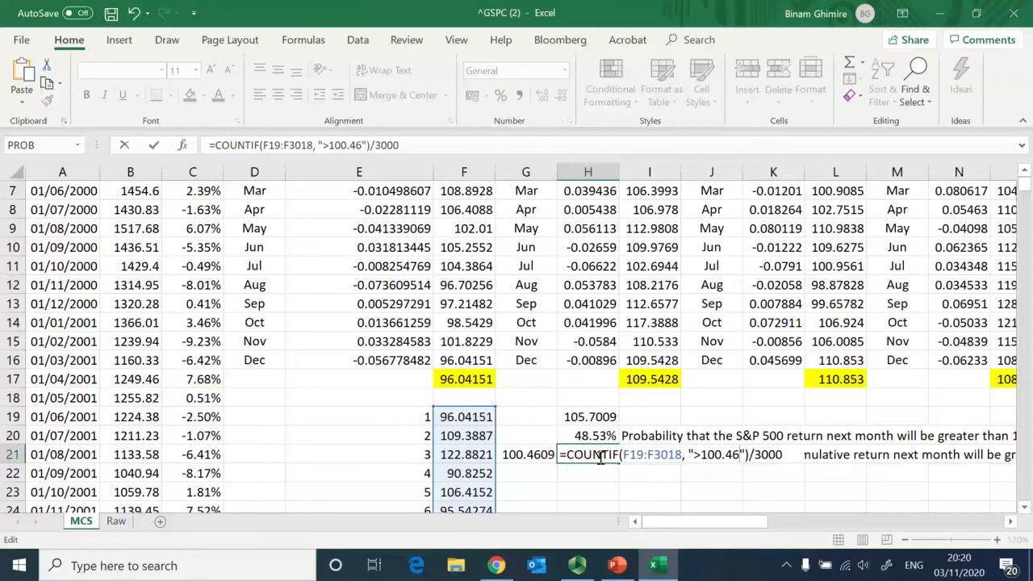
key("Return")
Step: Apply the percentage format of H20 to H21 by pasting only the formats
left_click(599, 457)
key("Up")
key("ctrl+c")
key("Down")
key("alt+e")
key("s")
key("t")
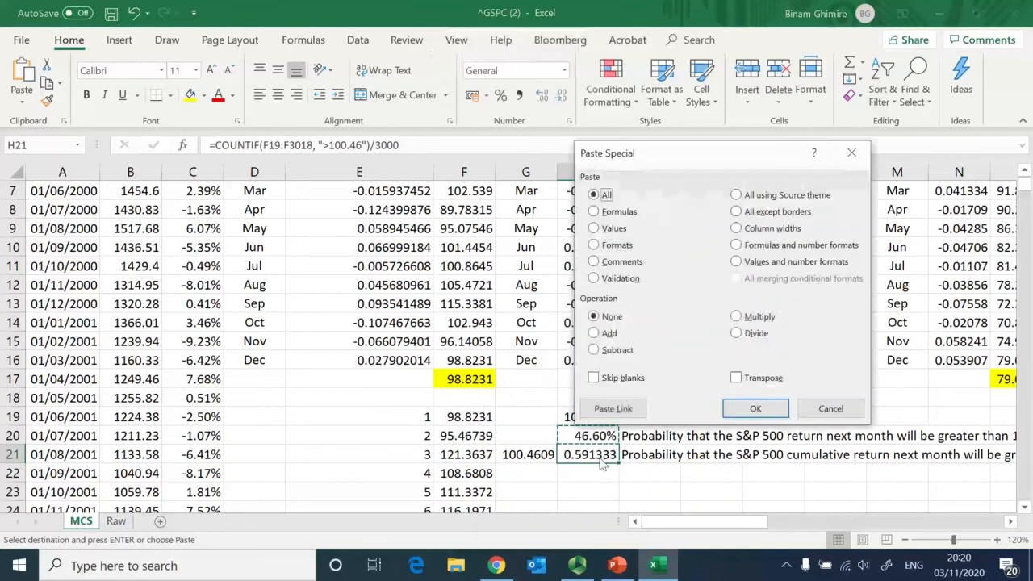
key("Return")
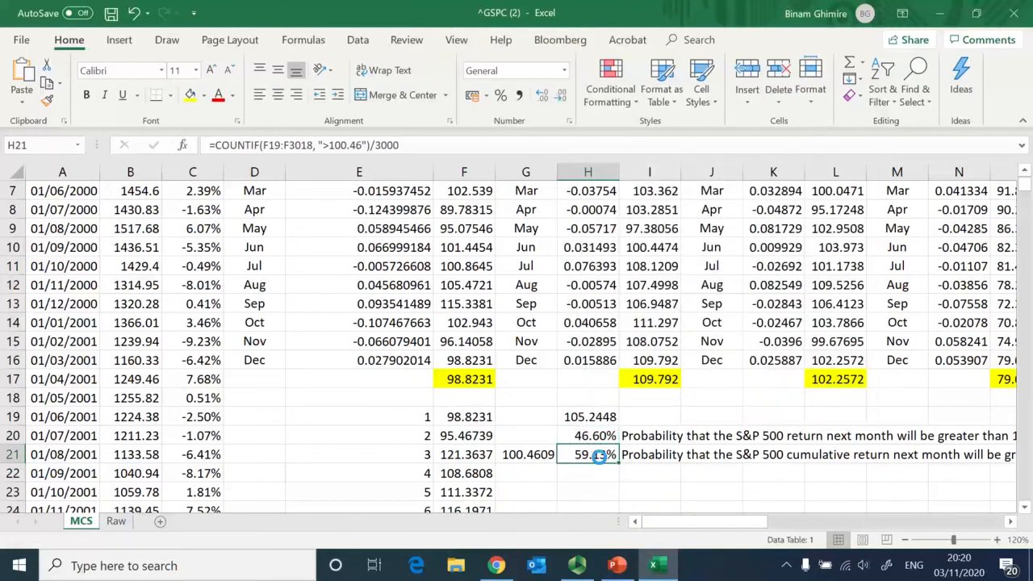
key("Down")
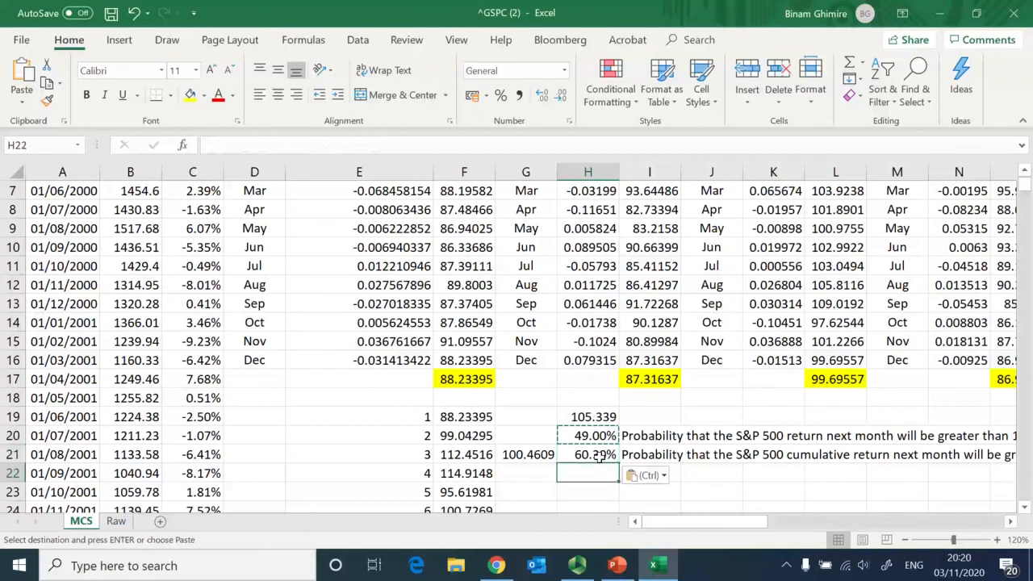
Step: Copy the probability label text from I21 into I22
left_click(654, 450)
key("F2")
key("ctrl+shift+Home")
key("ctrl+c")
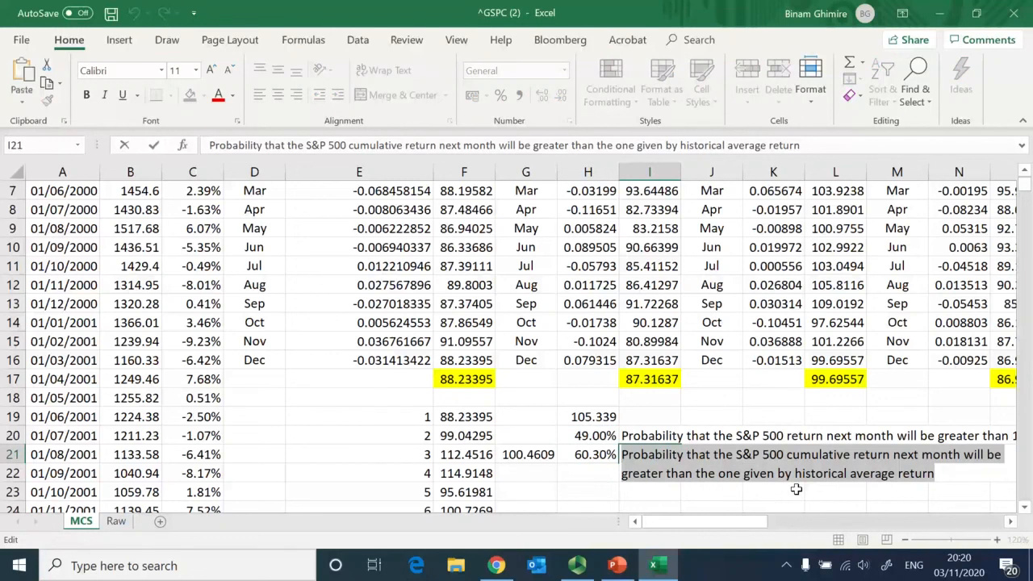
key("Return")
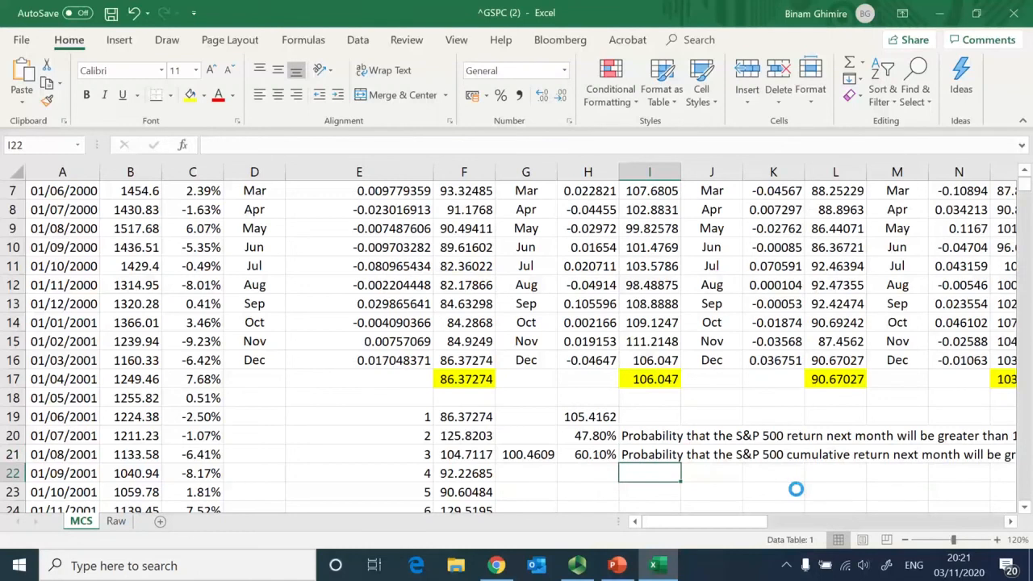
key("ctrl+v")
Step: Insert "equal to or" before "greater than" in the I22 label
key("F2")
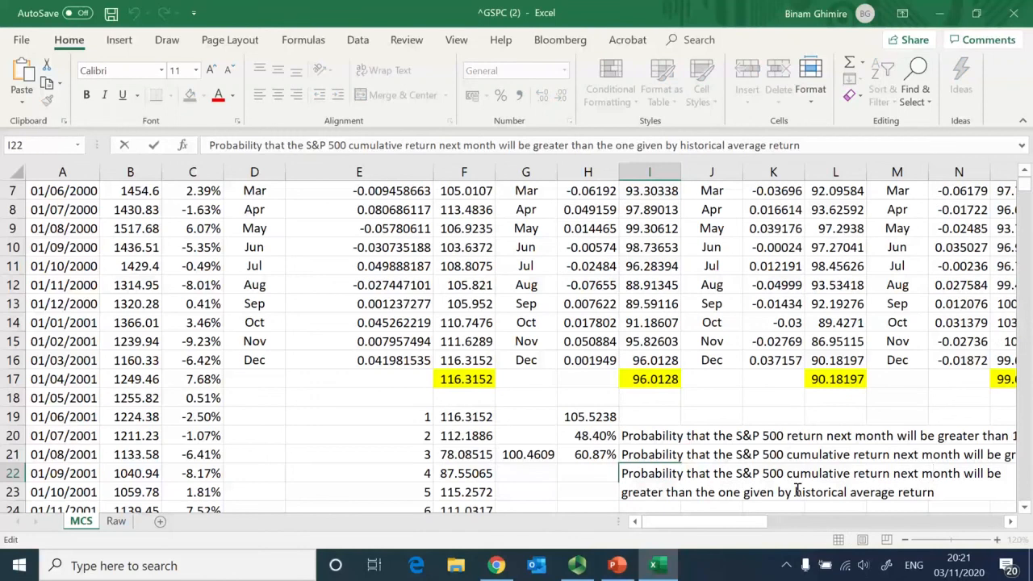
type("equal to")
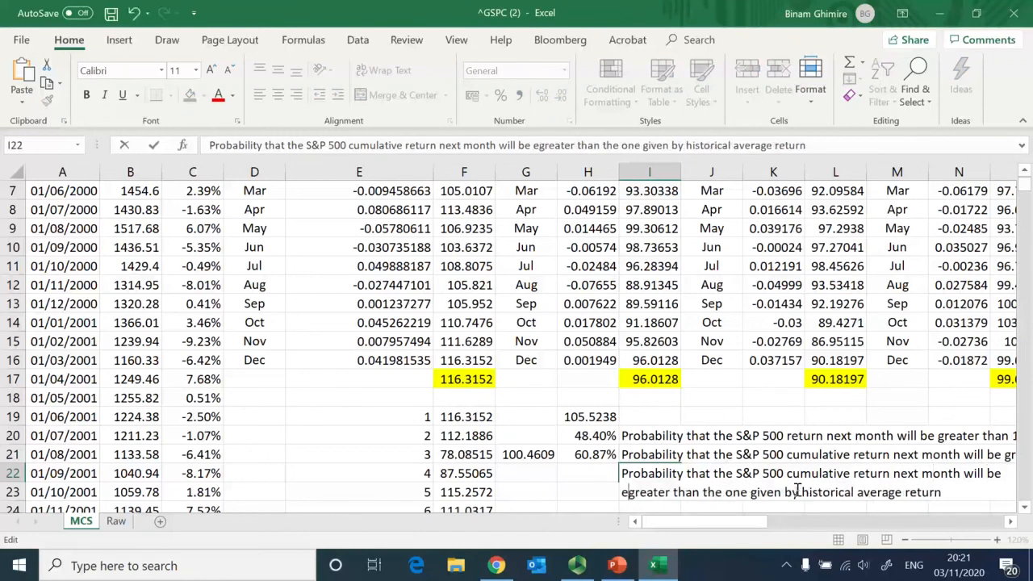
type(" or")
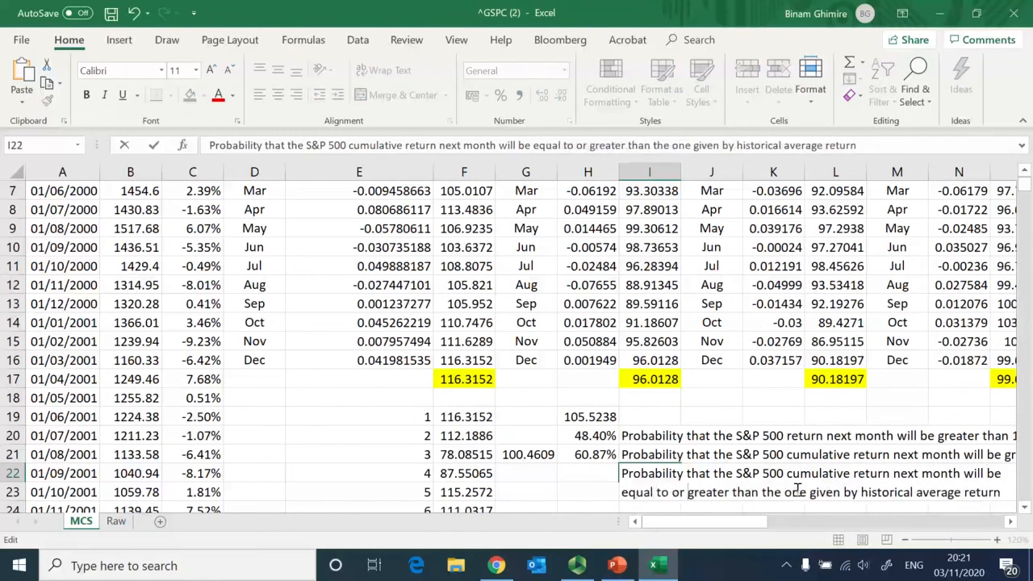
Step: Replace "the one given by historical average return" in the I22 label with "110"
key("ctrl+Right")
key("ctrl+Right")
key("ctrl+shift+Right")
key("ctrl+shift+Right")
key("ctrl+shift+Right")
key("ctrl+shift+Right")
key("ctrl+shift+Right")
key("ctrl+shift+Right")
key("ctrl+shift+Right")
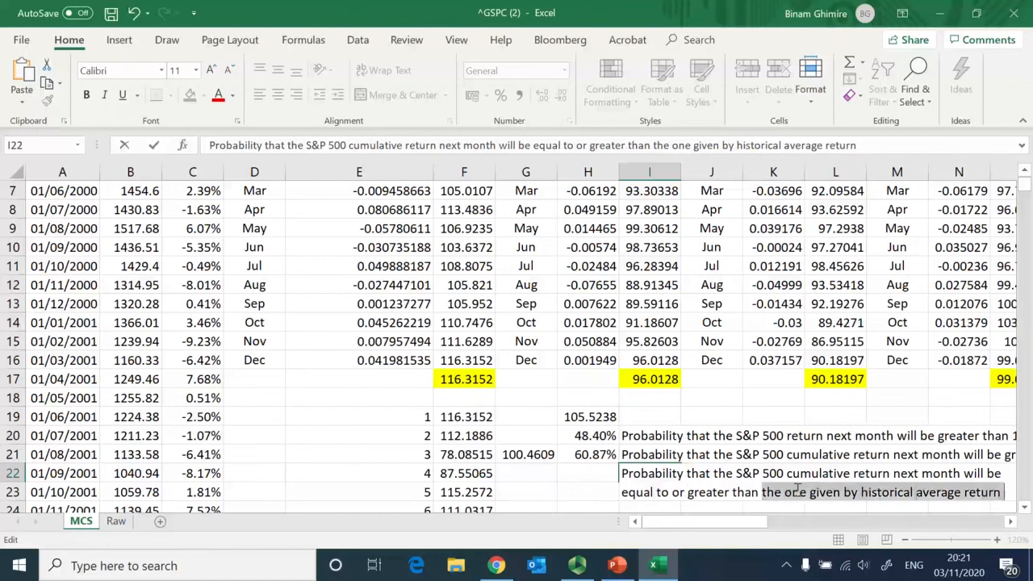
type("110")
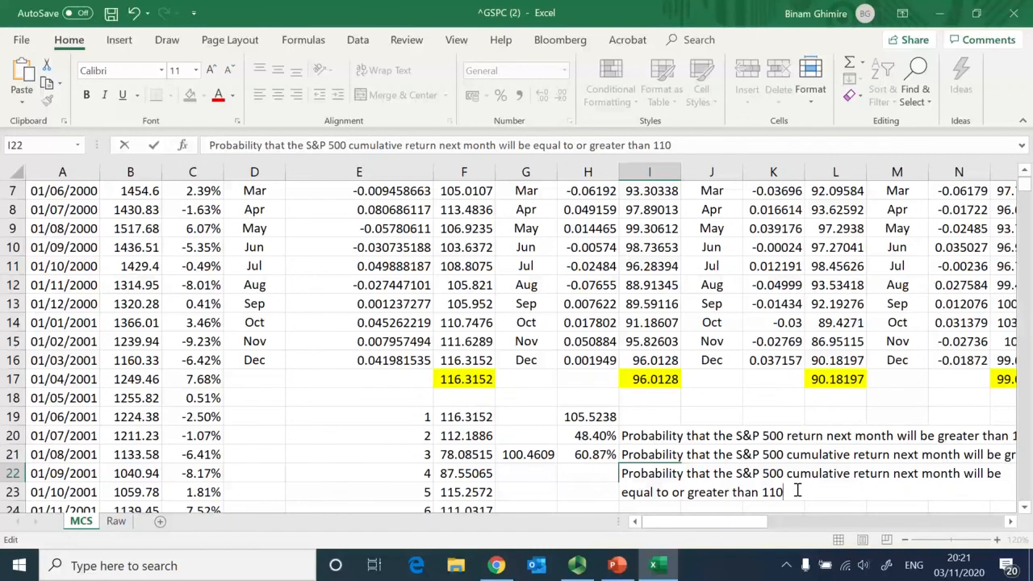
key("Return")
Step: Enter the threshold value 110 in G22
key("Up")
key("Left")
key("Left")
type("110")
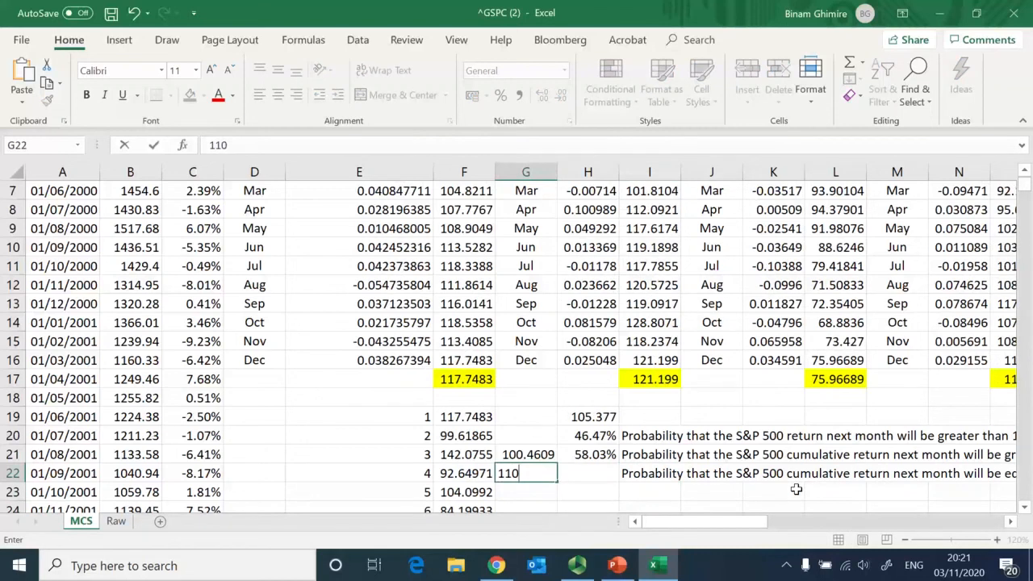
key("Right")
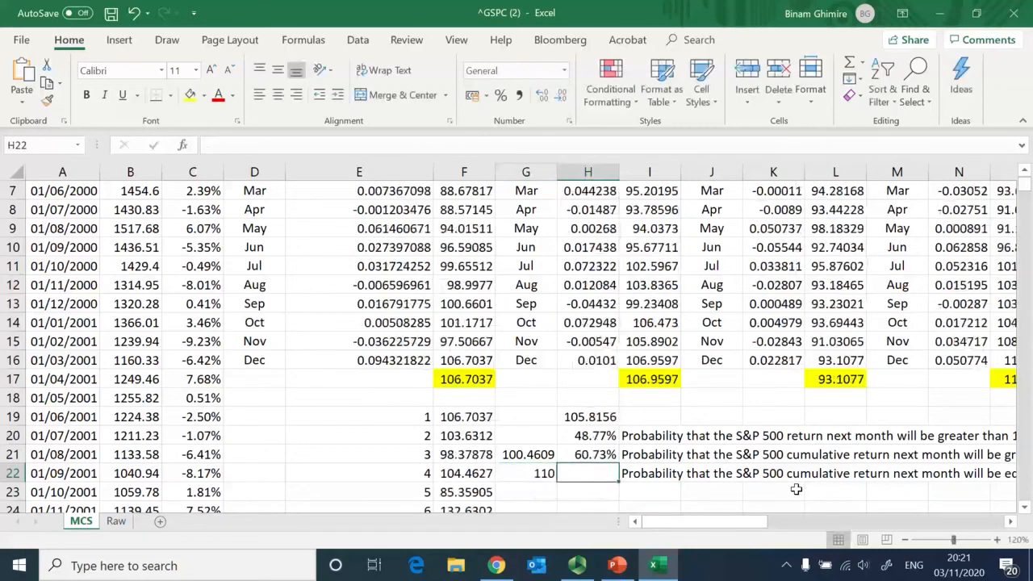
Step: Copy the COUNTIF formula text from H21 into H22
key("Up")
key("F2")
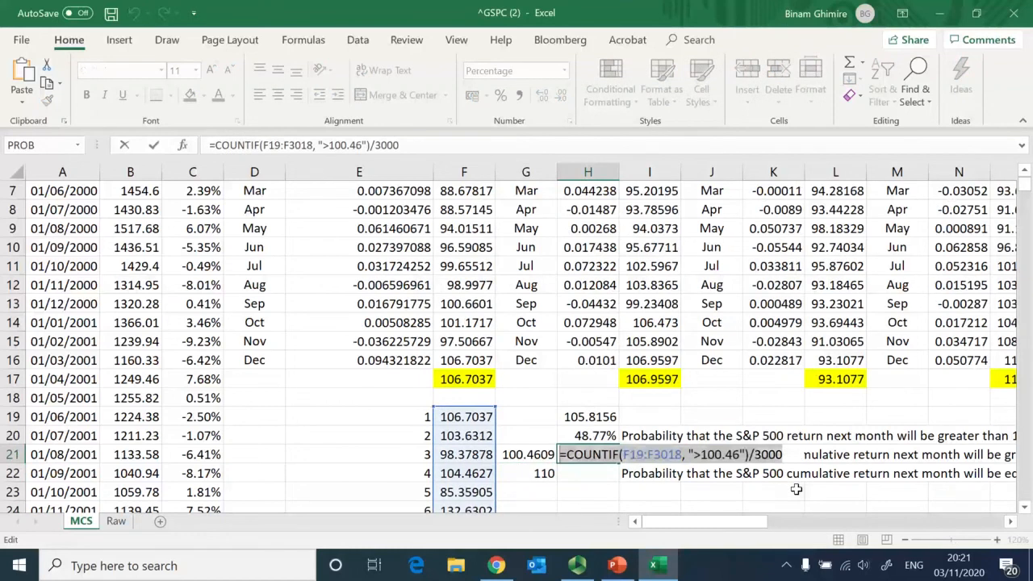
key("Return")
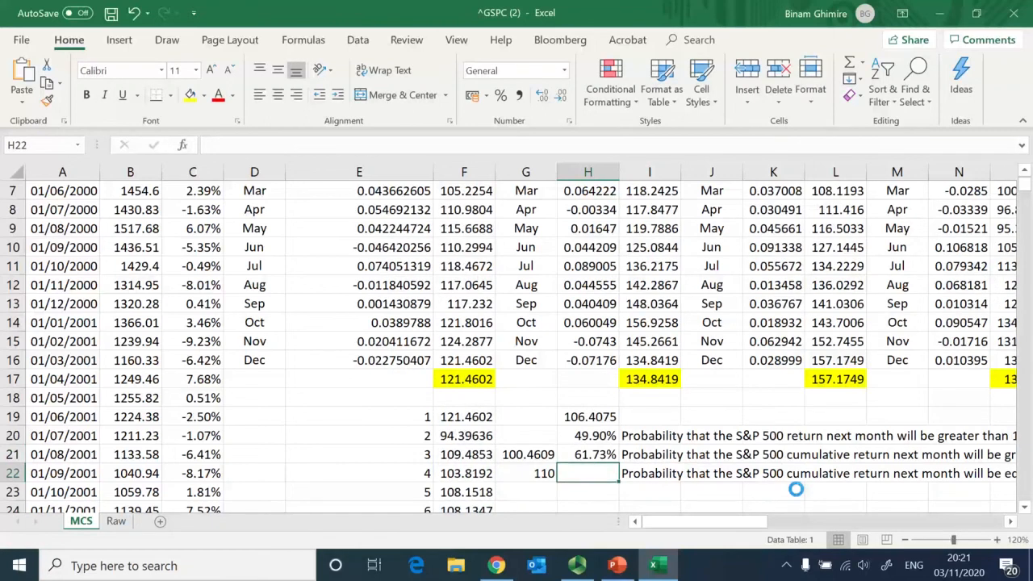
key("ctrl+v")
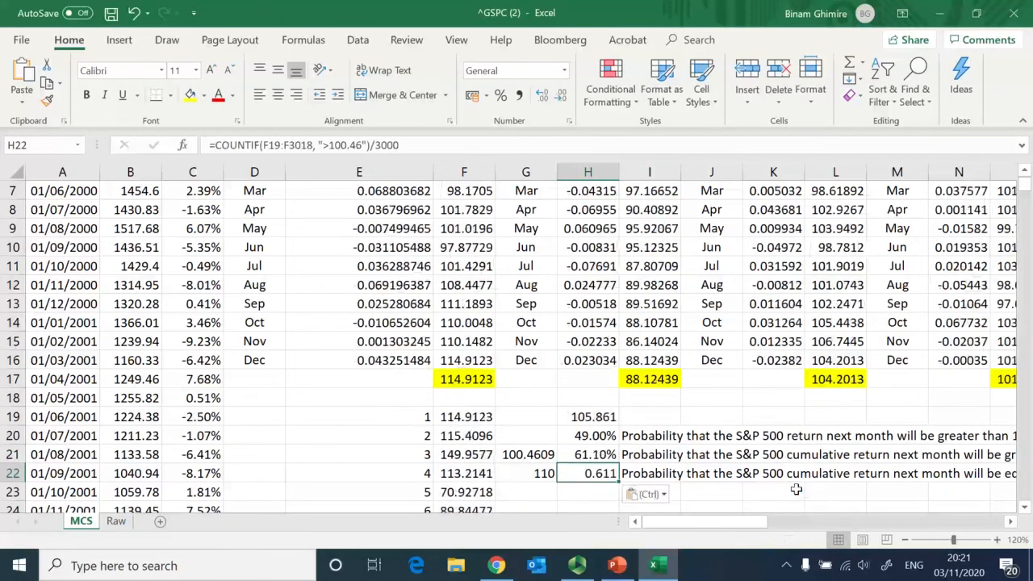
Step: Replace the COUNTIF criterion in H22 with "=>110"
key("F2")
key("Left")
key("Left")
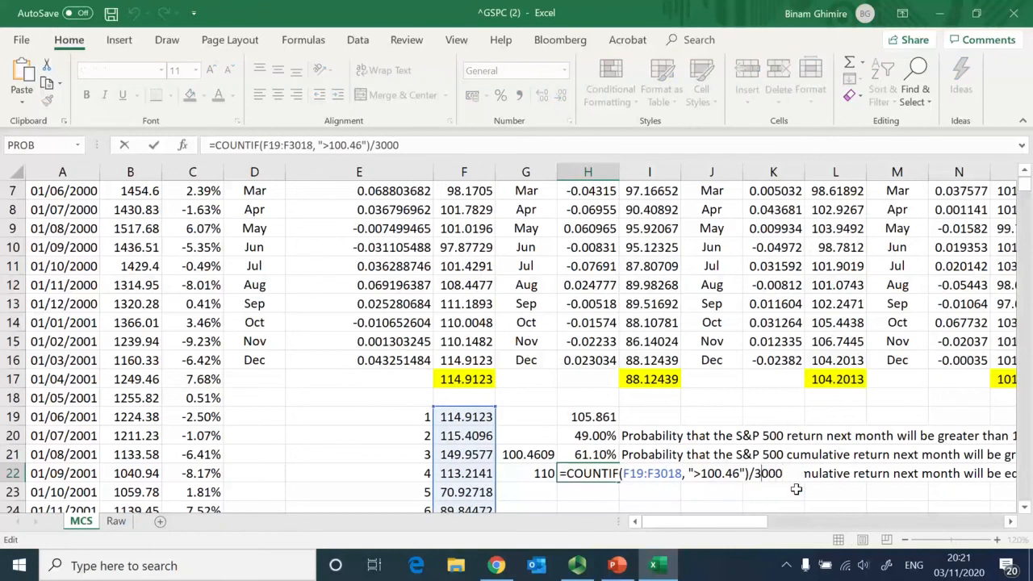
key("Left")
key("Left")
key("Left")
key("Left")
key("Left")
key("BackSpace")
key("BackSpace")
key("BackSpace")
key("BackSpace")
key("BackSpace")
key("BackSpace")
key("BackSpace")
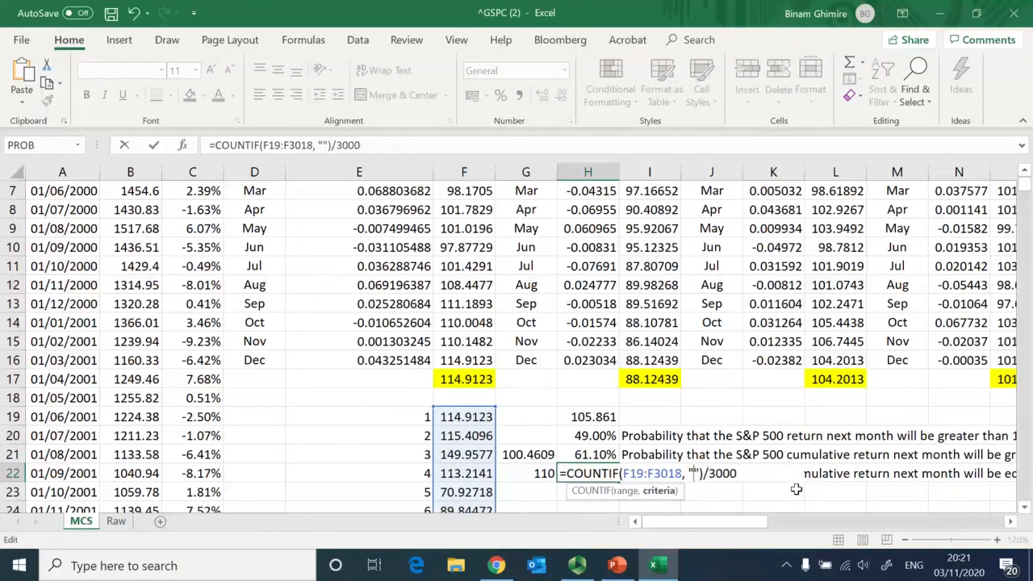
type("=>110")
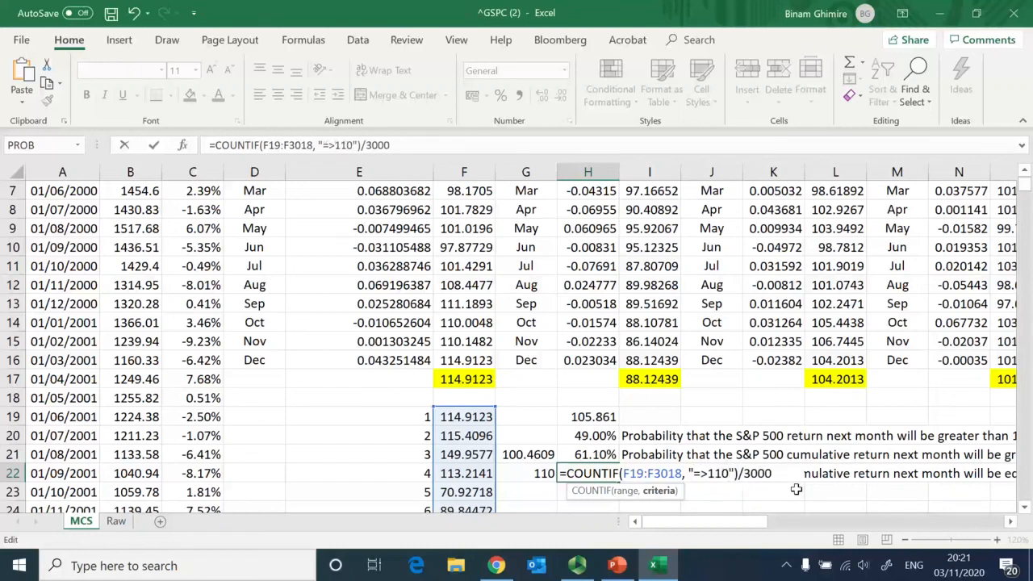
key("Return")
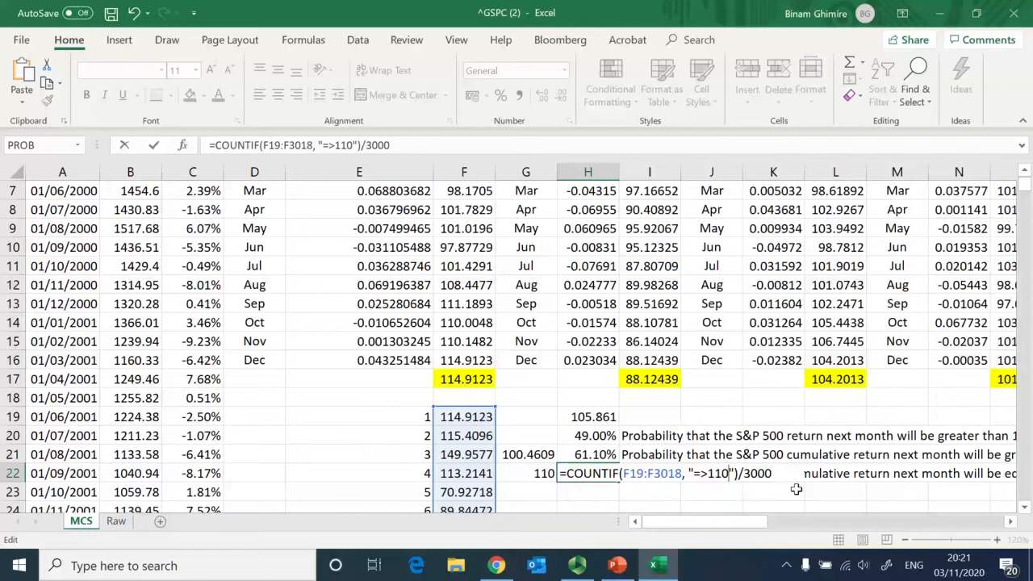
Step: Correct the comparison operator in the H22 formula so that the criterion reads ">=110"
key("Up")
key("F2")
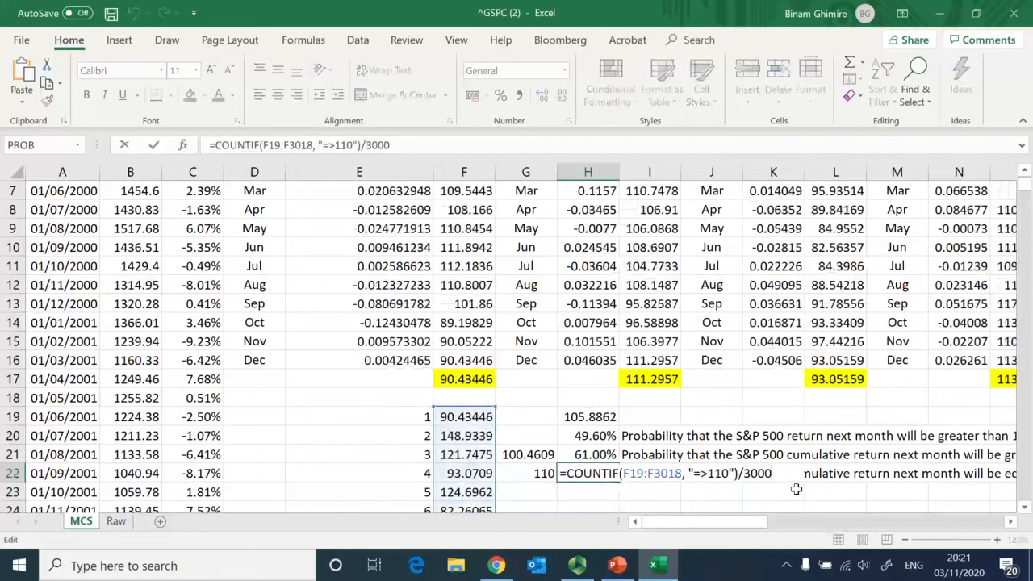
key("Left")
key("Left")
key("Left")
key("Left")
key("Left")
key("Left")
key("Left")
key("Left")
key("Left")
key("Left")
key("Left")
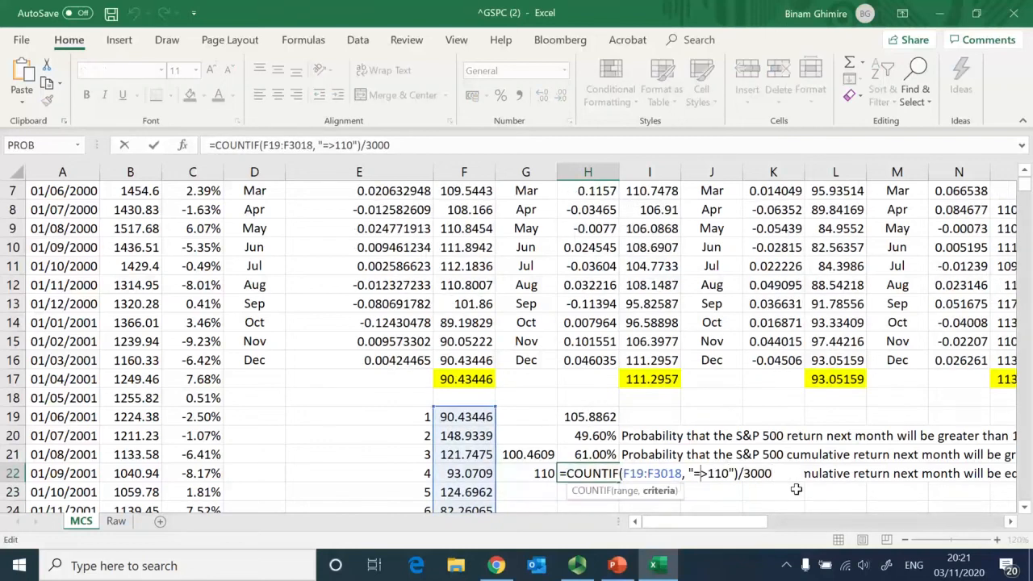
key("BackSpace")
key("Right")
type("=")
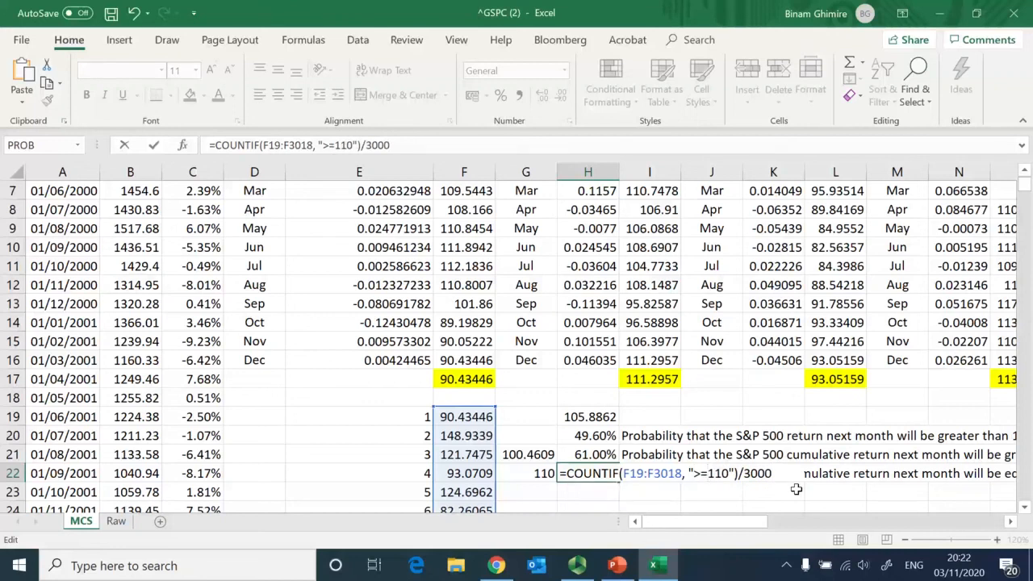
key("ctrl+Return")
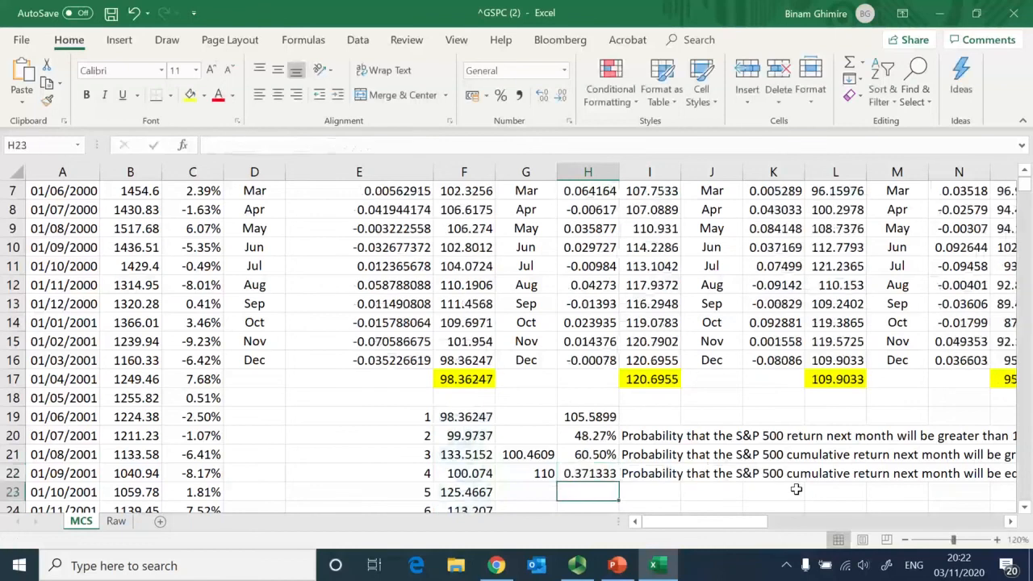
Step: Format the probability in H22 as a percentage with two decimal places
left_click(500, 95)
left_click(541, 96)
left_click(541, 96)
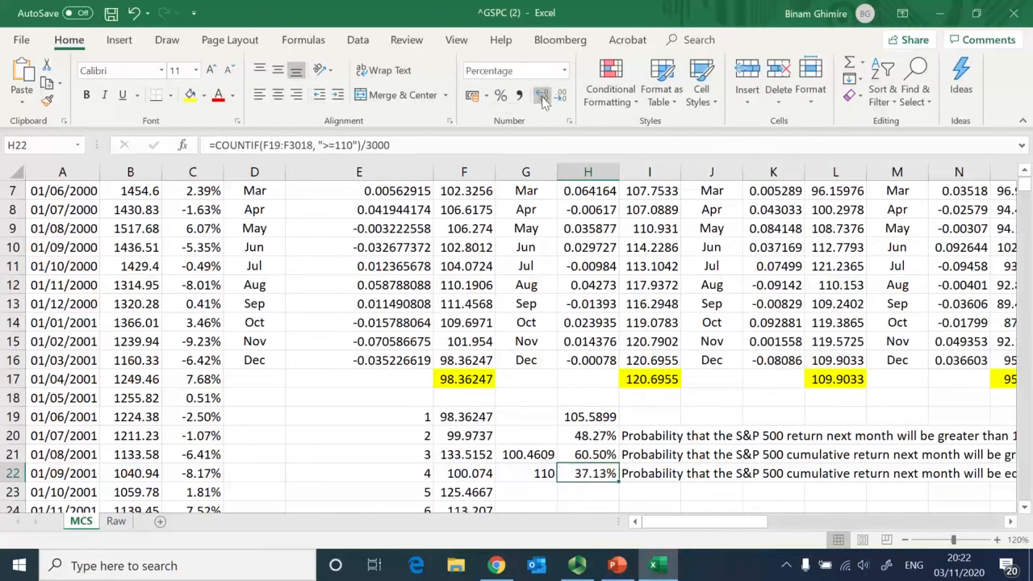
left_click(531, 404)
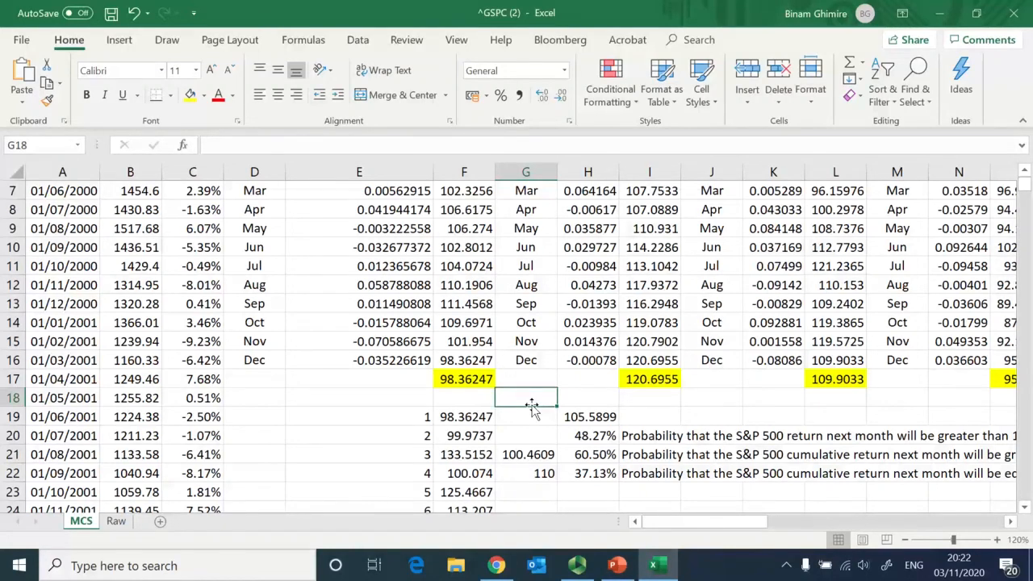
left_click(579, 565)
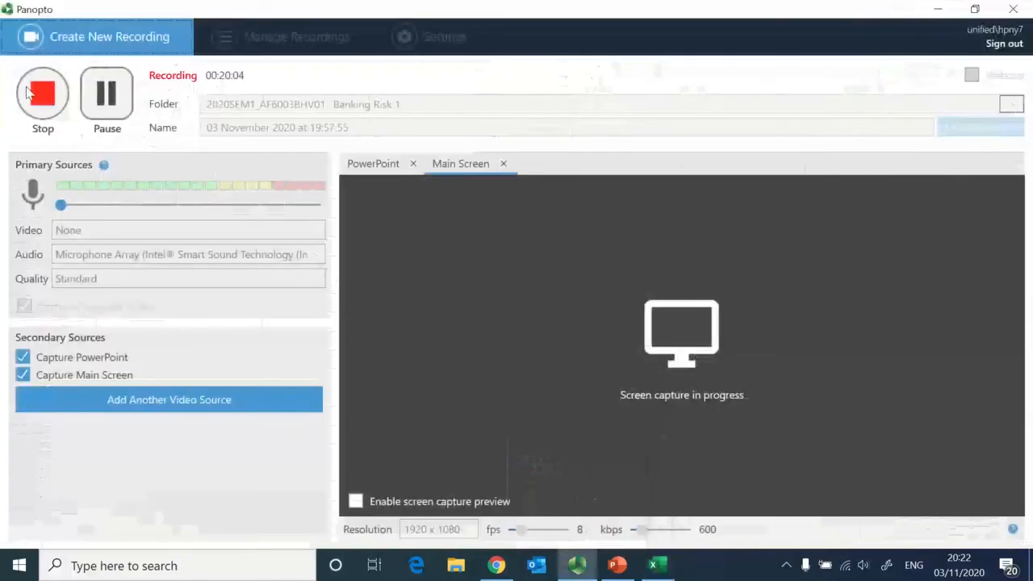